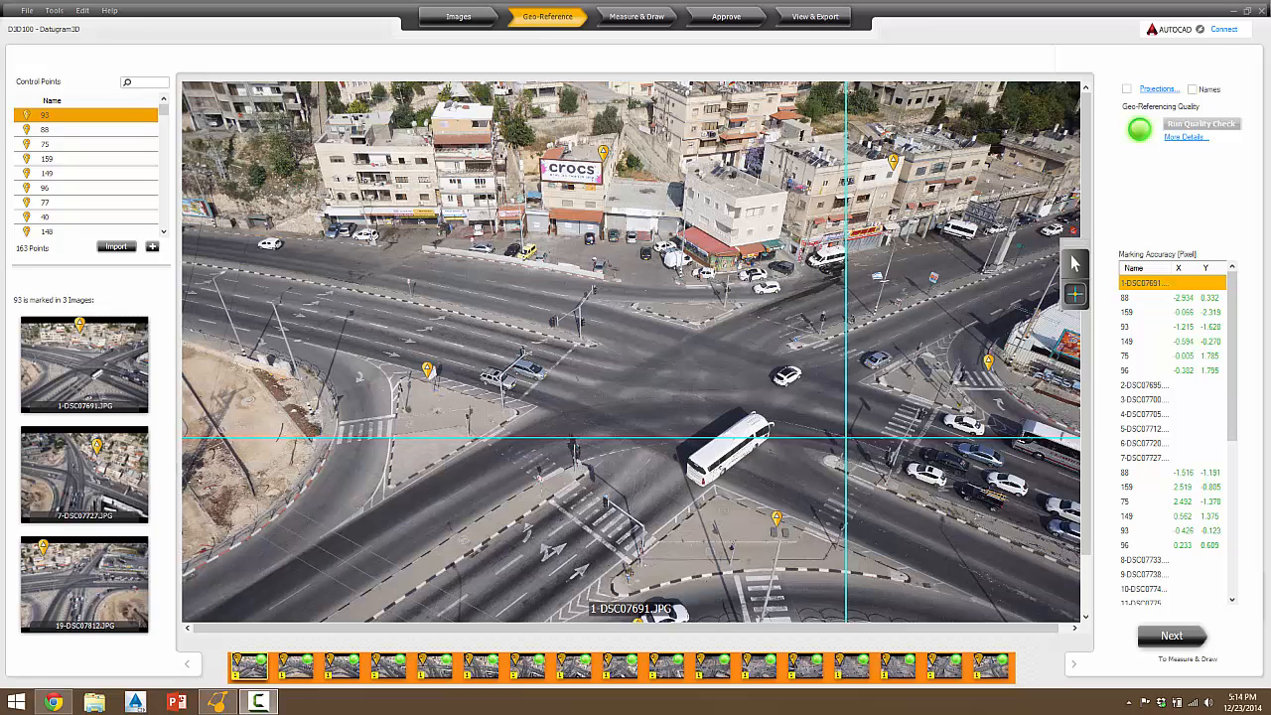
- Proceed to the Measure & Draw stage and activate the polygon drawing tool
click(1167, 636)
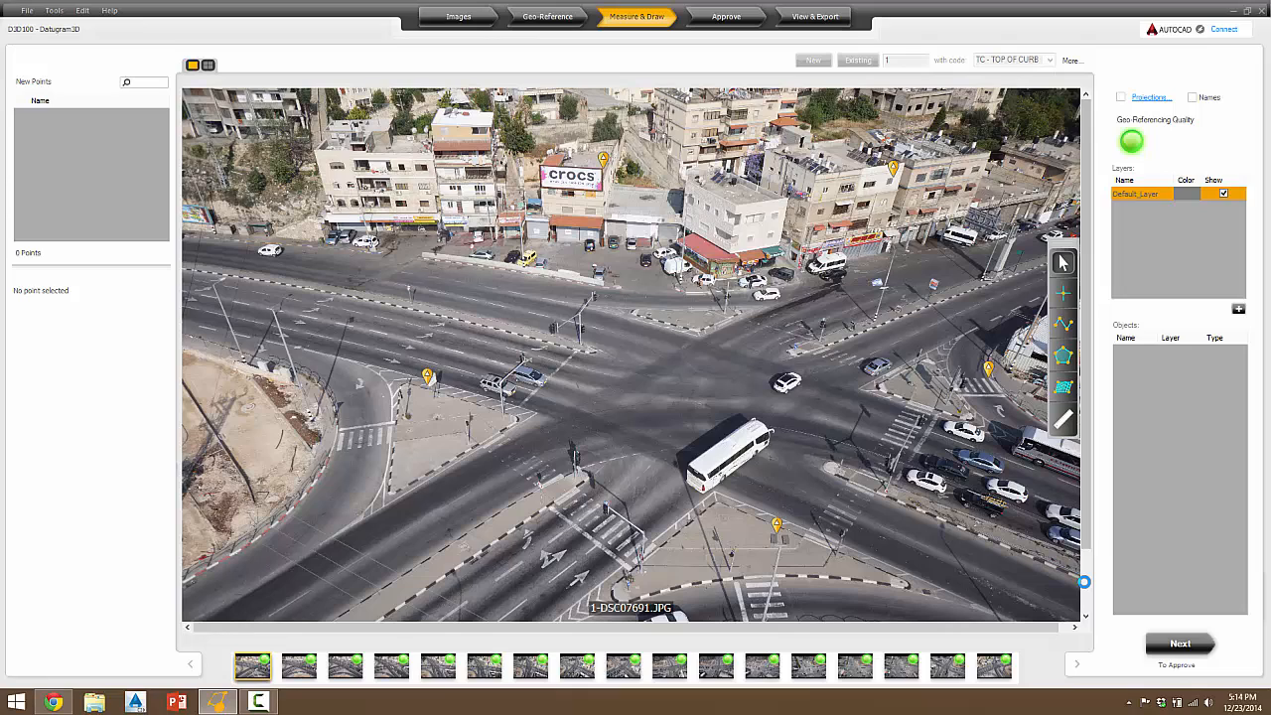
mouse_move(226, 709)
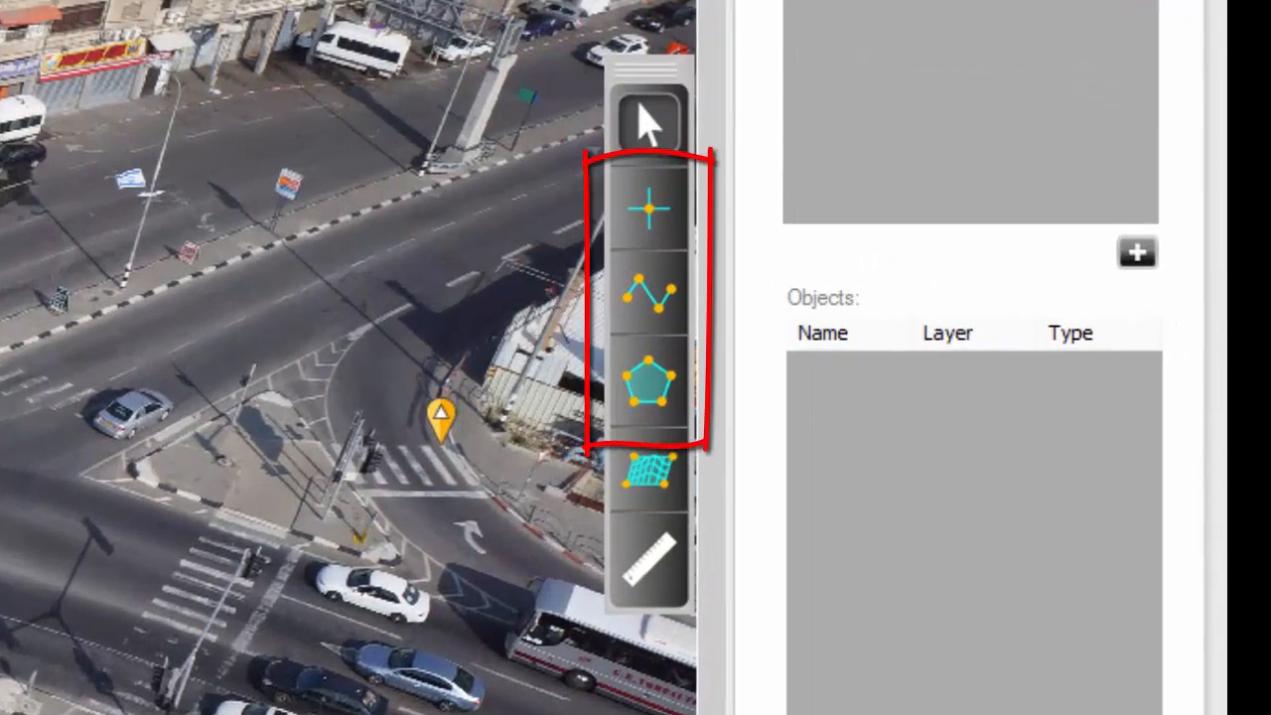
click(653, 213)
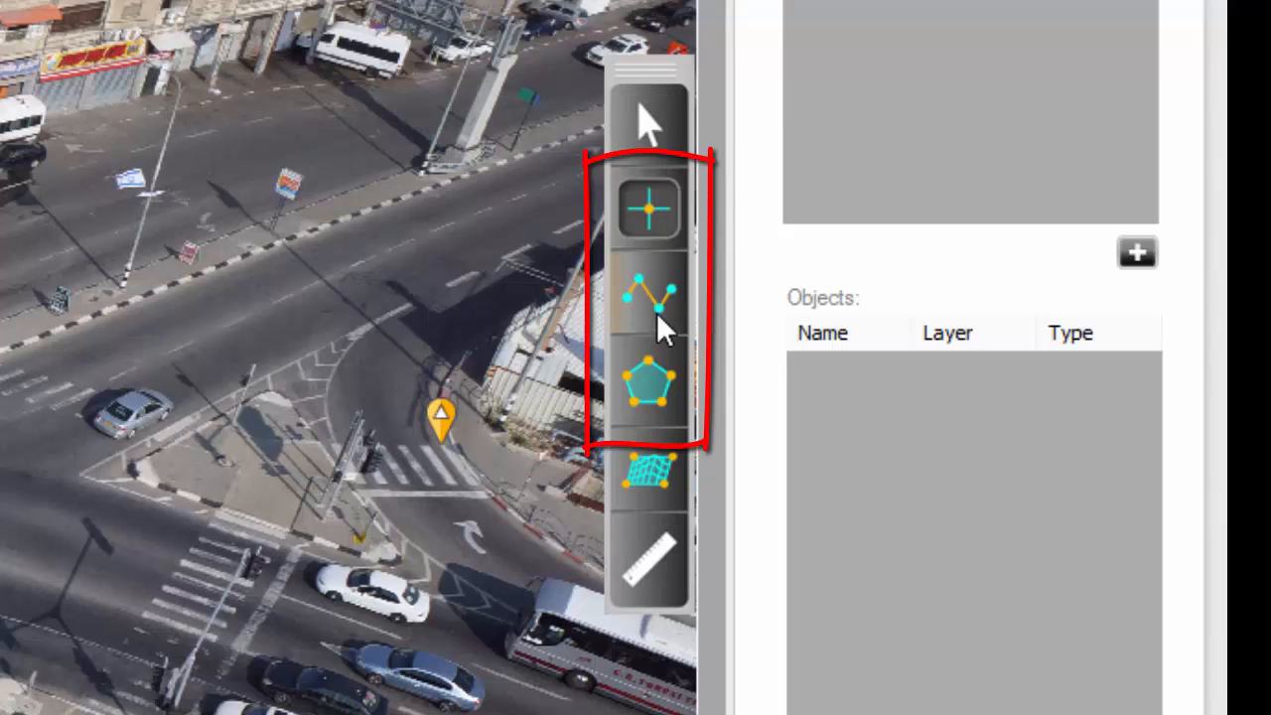
click(659, 300)
click(656, 377)
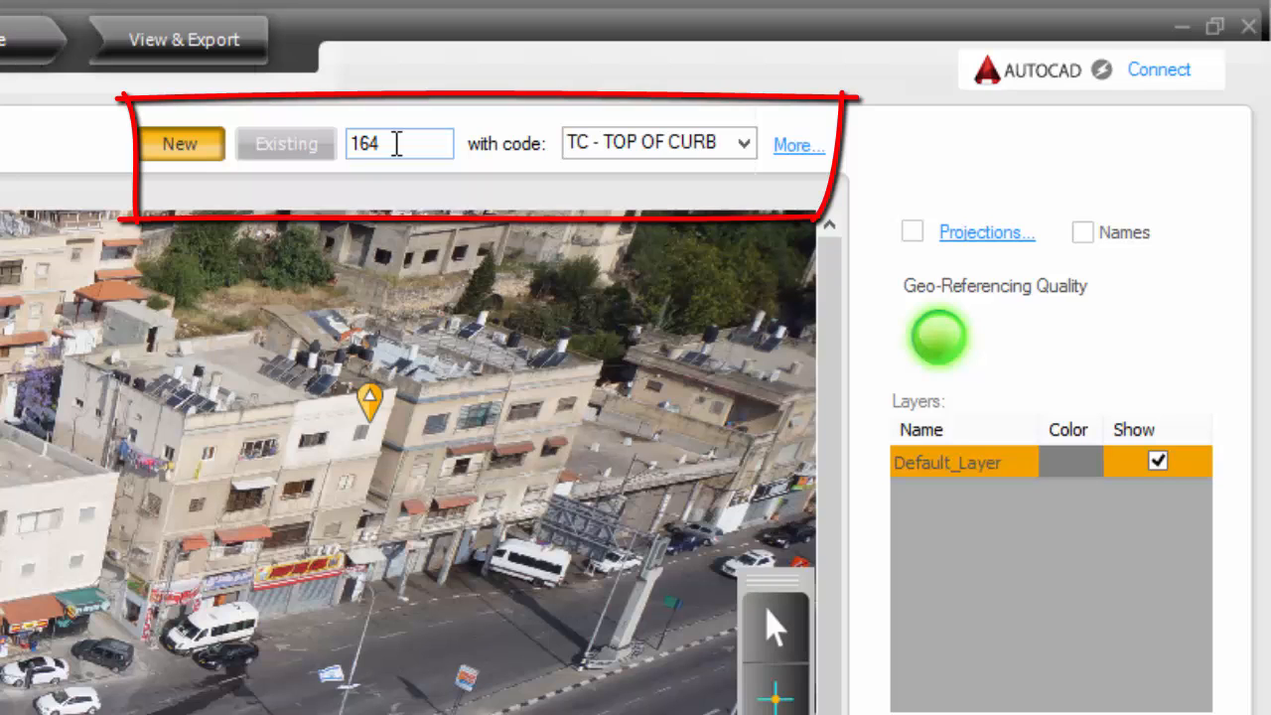
- Set the code for new points to ST - STRIPES
click(757, 147)
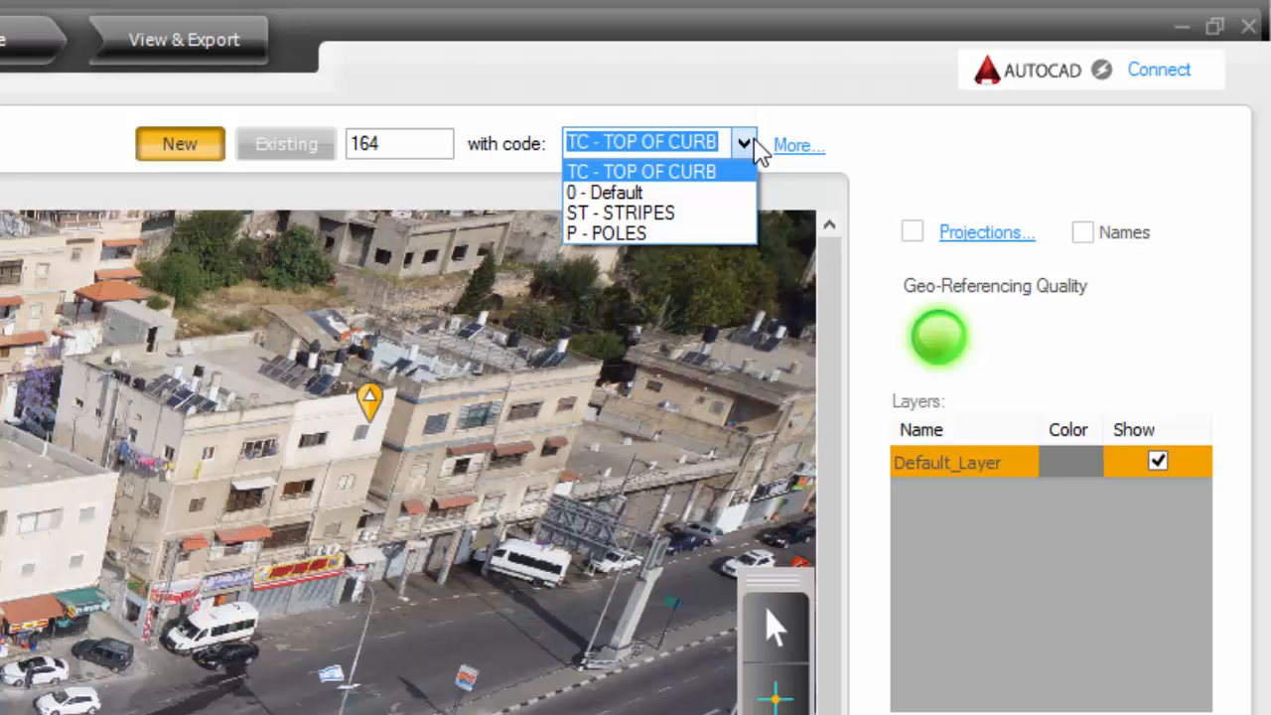
click(636, 213)
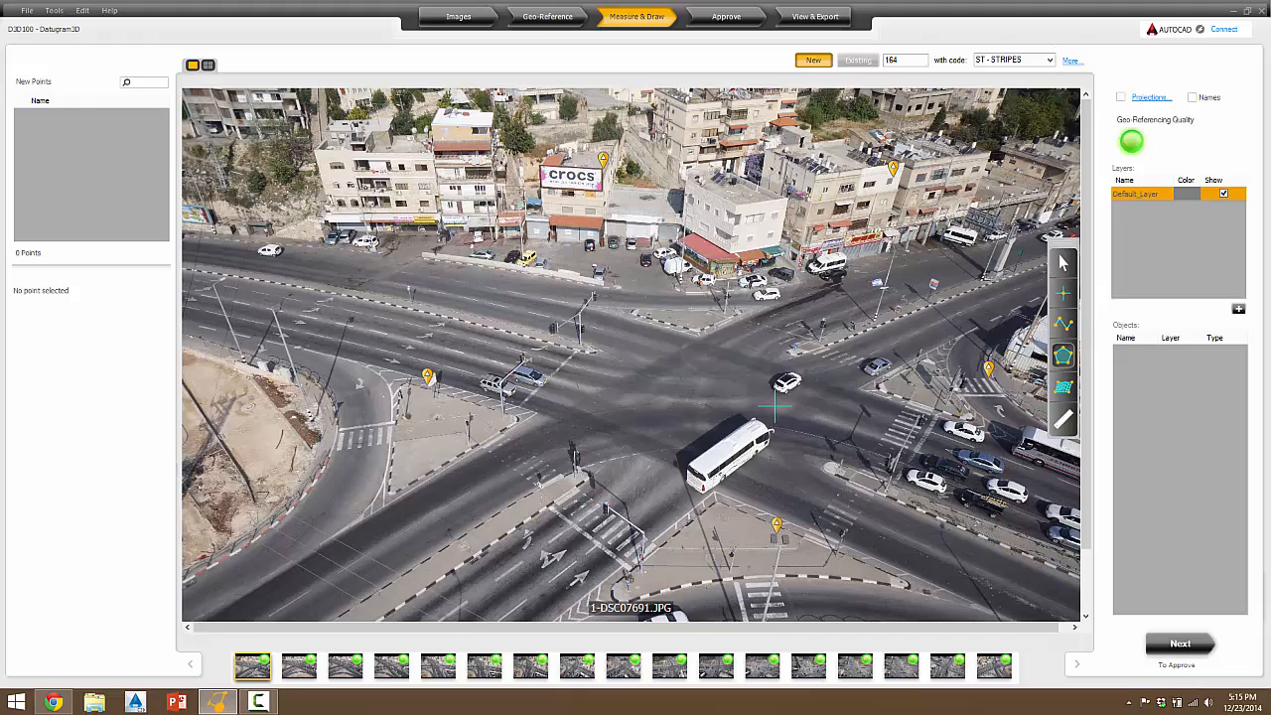
- Review the Point Codes Library and its new-code form without adding a code, and check the Auto-Find setting
click(53, 11)
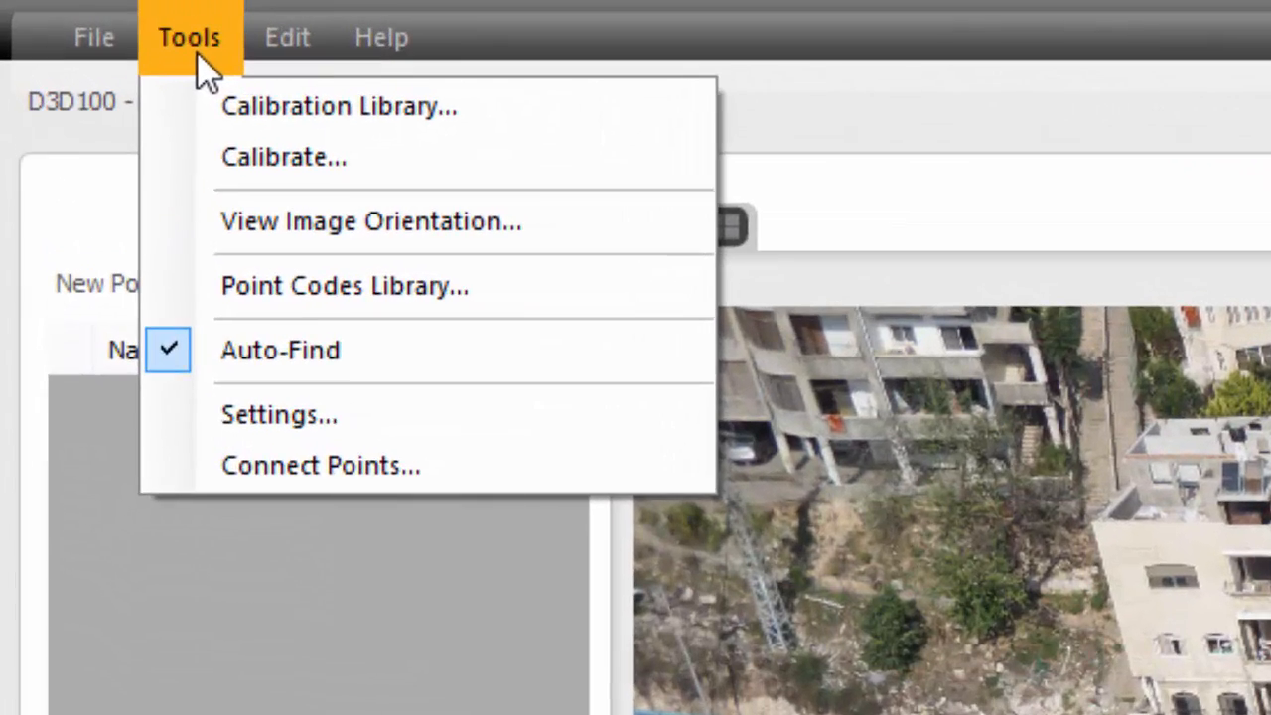
click(204, 136)
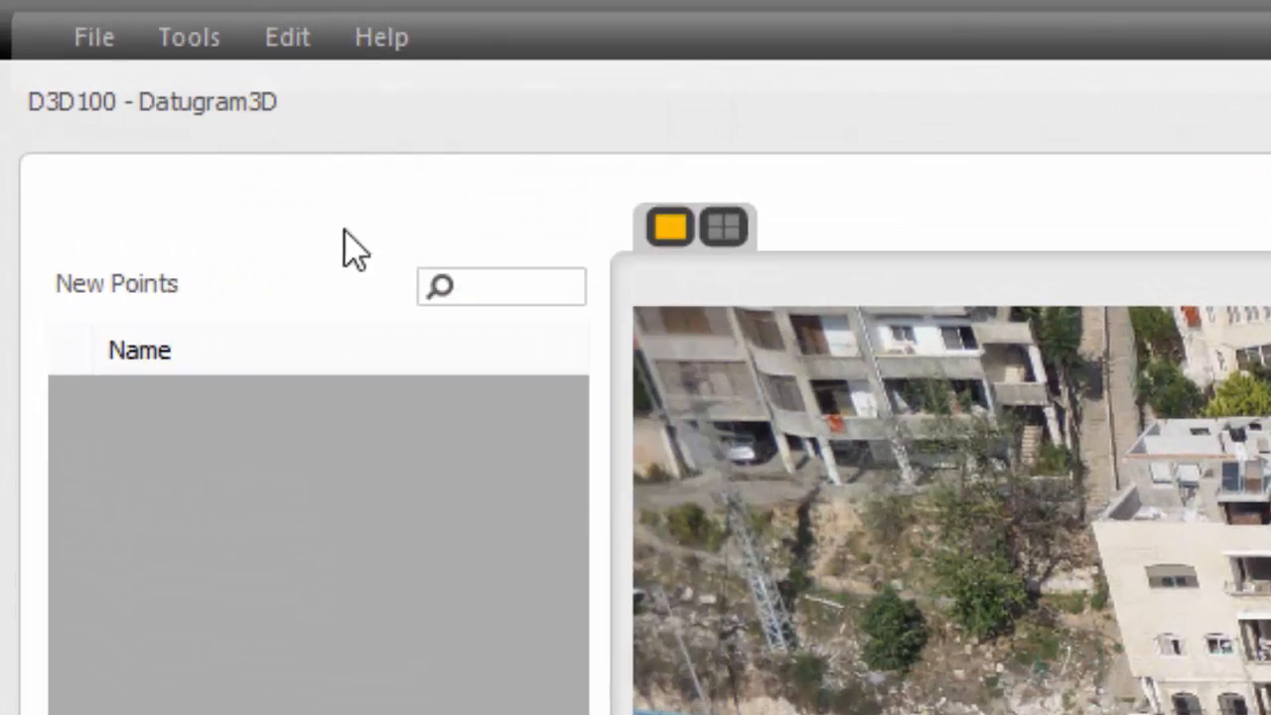
click(199, 38)
click(286, 285)
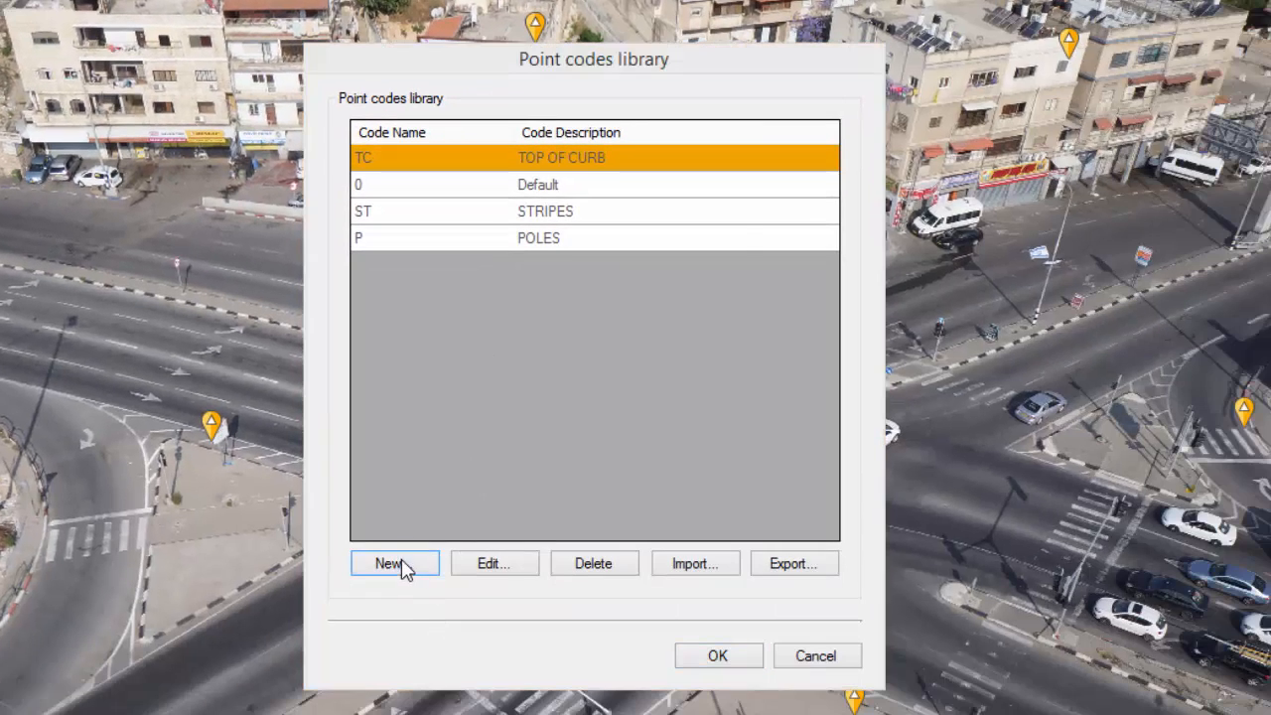
click(398, 564)
click(678, 495)
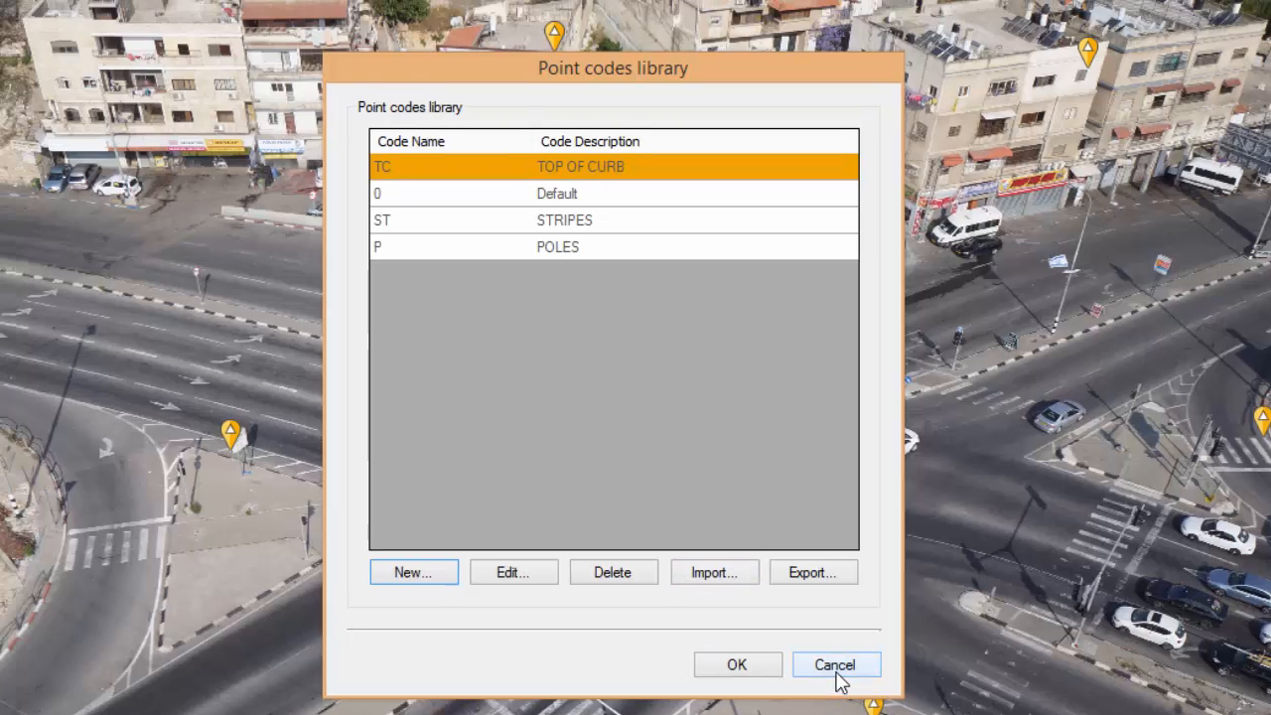
click(815, 657)
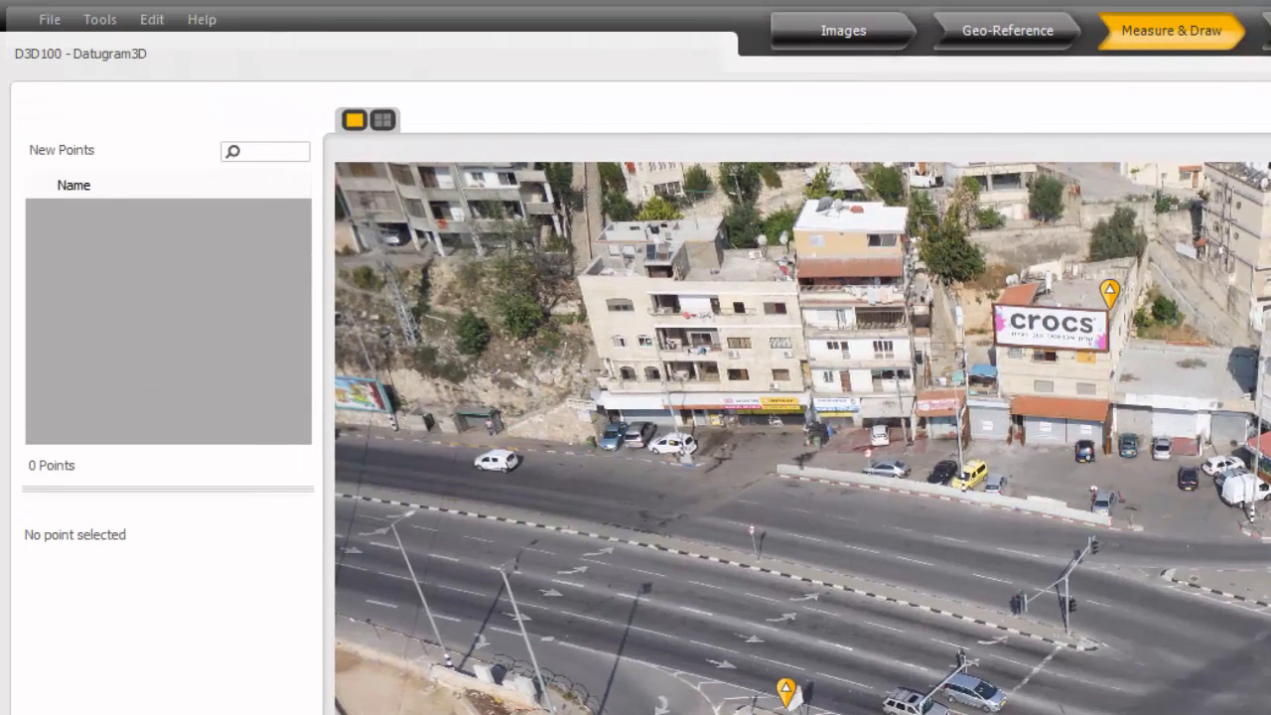
click(103, 20)
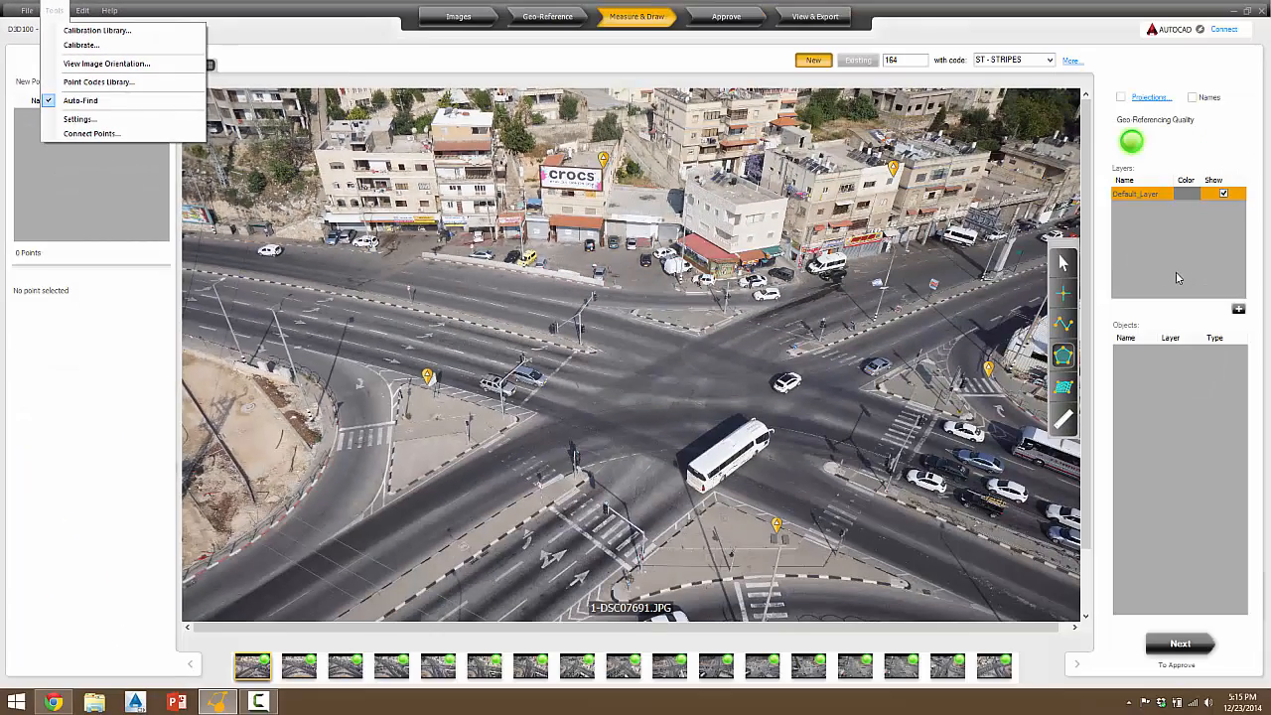
- Add a drawing layer named STIPES with a bright green colour
click(1240, 310)
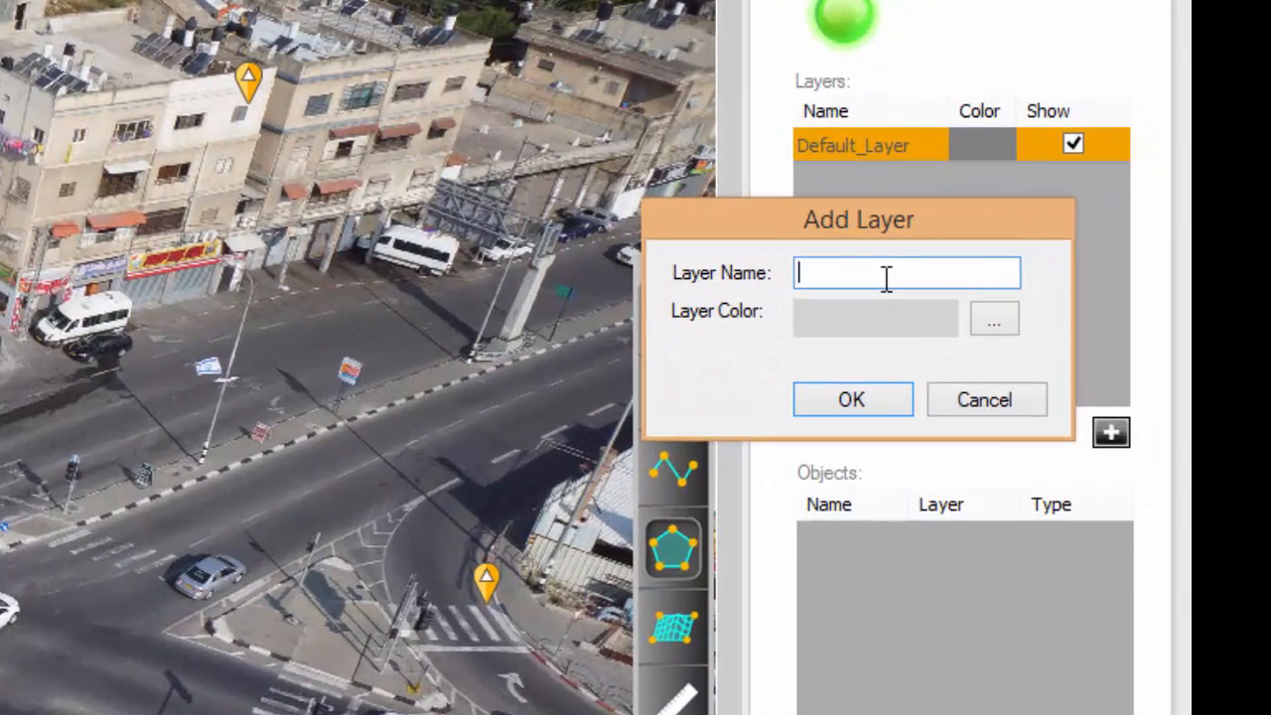
text(STIPR)
key(BackSpace)
text(ES)
click(995, 319)
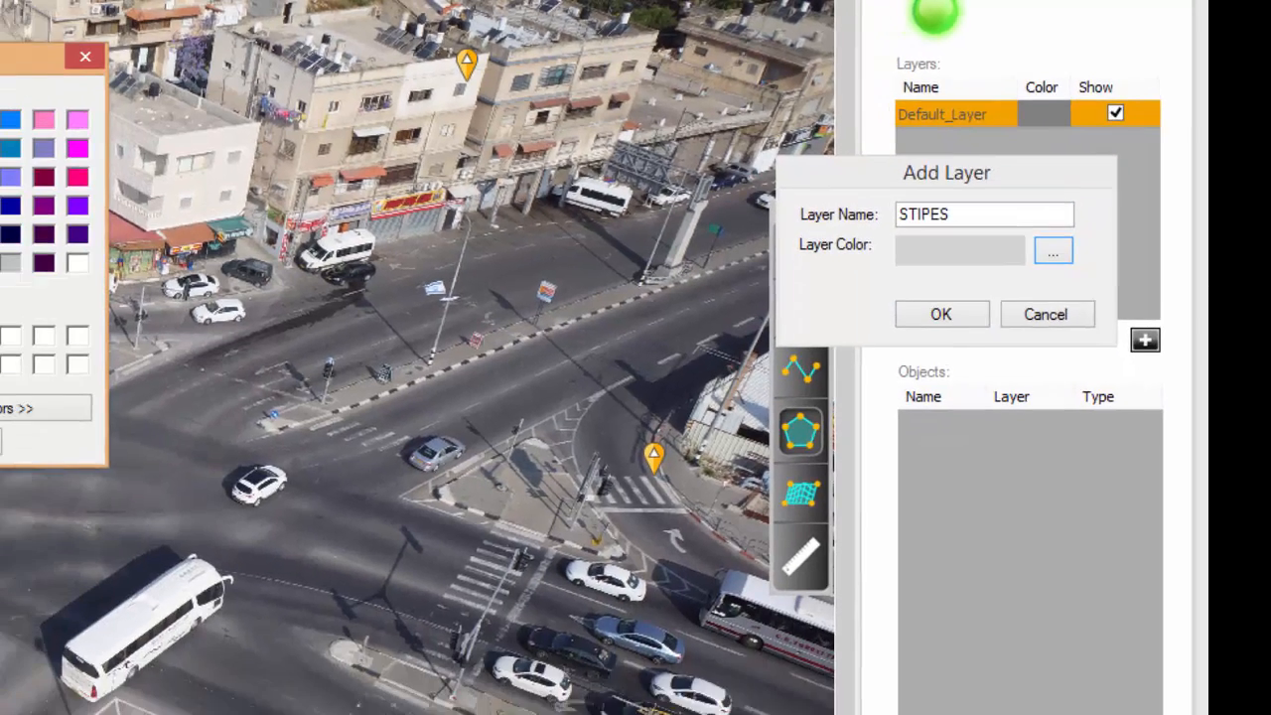
click(156, 121)
click(101, 365)
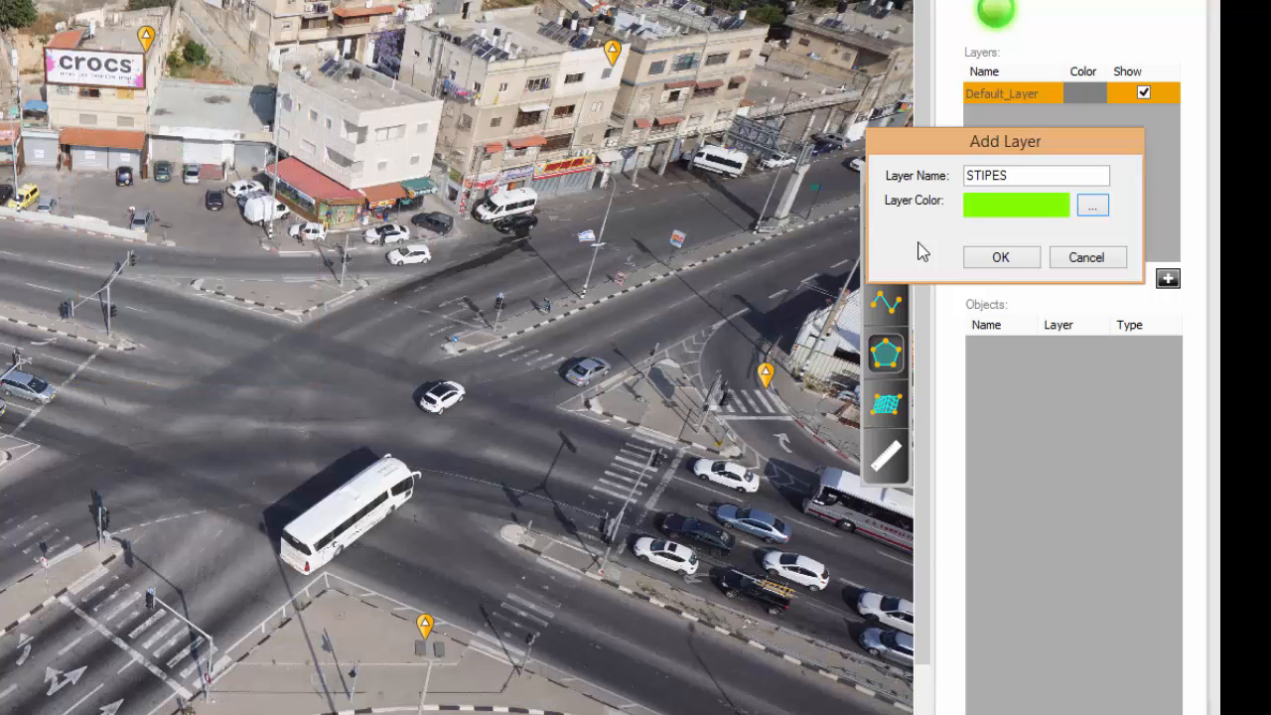
click(992, 257)
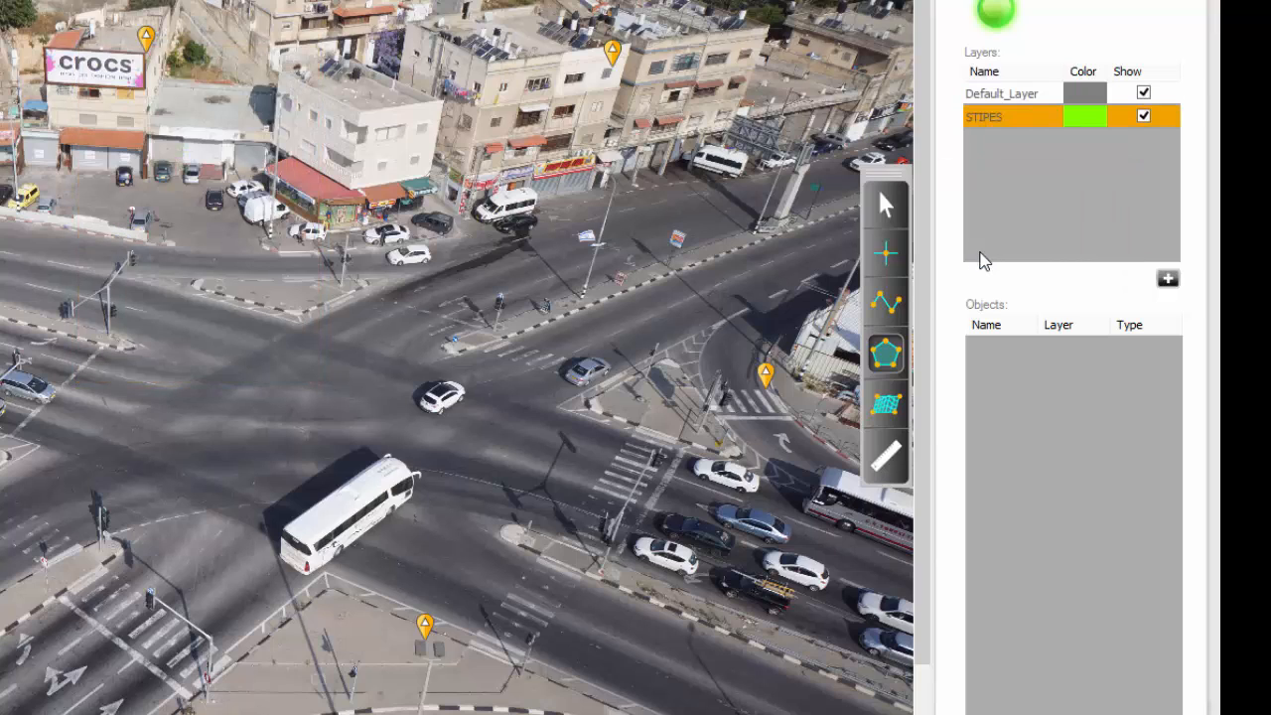
- Correct the name of the green layer to STRIPES
right_click(1014, 122)
click(1060, 162)
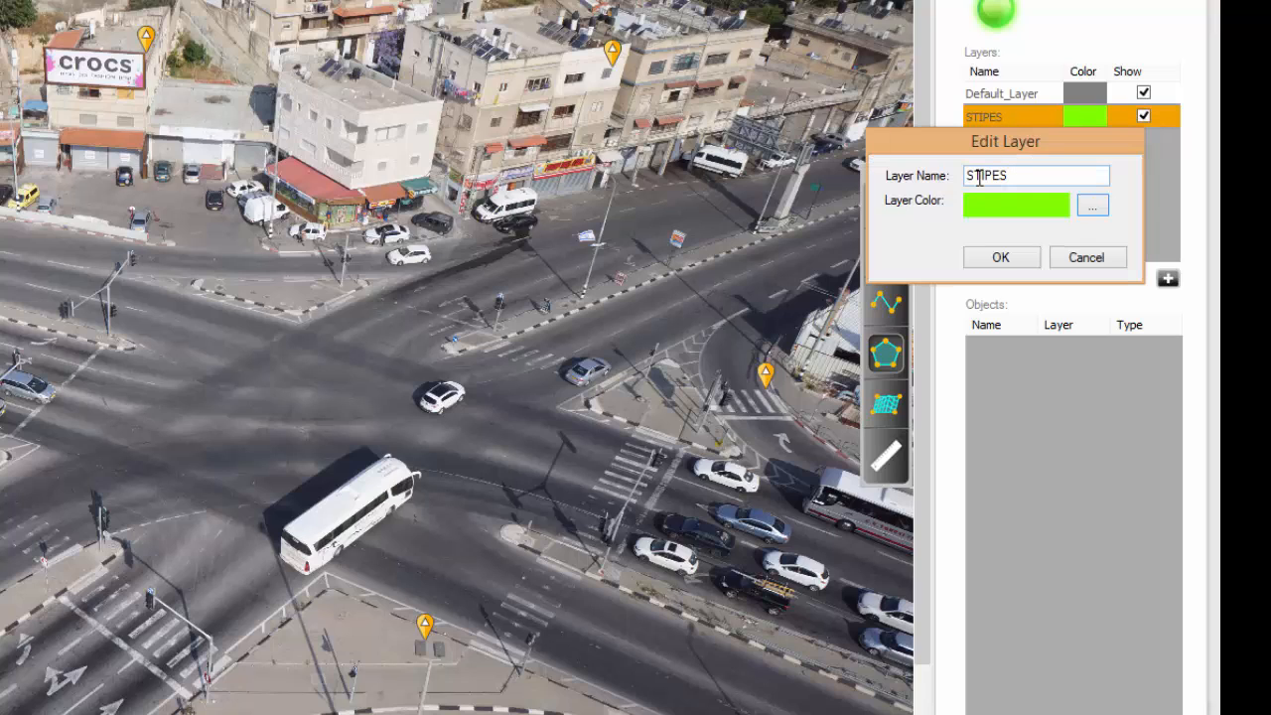
click(994, 177)
text(R)
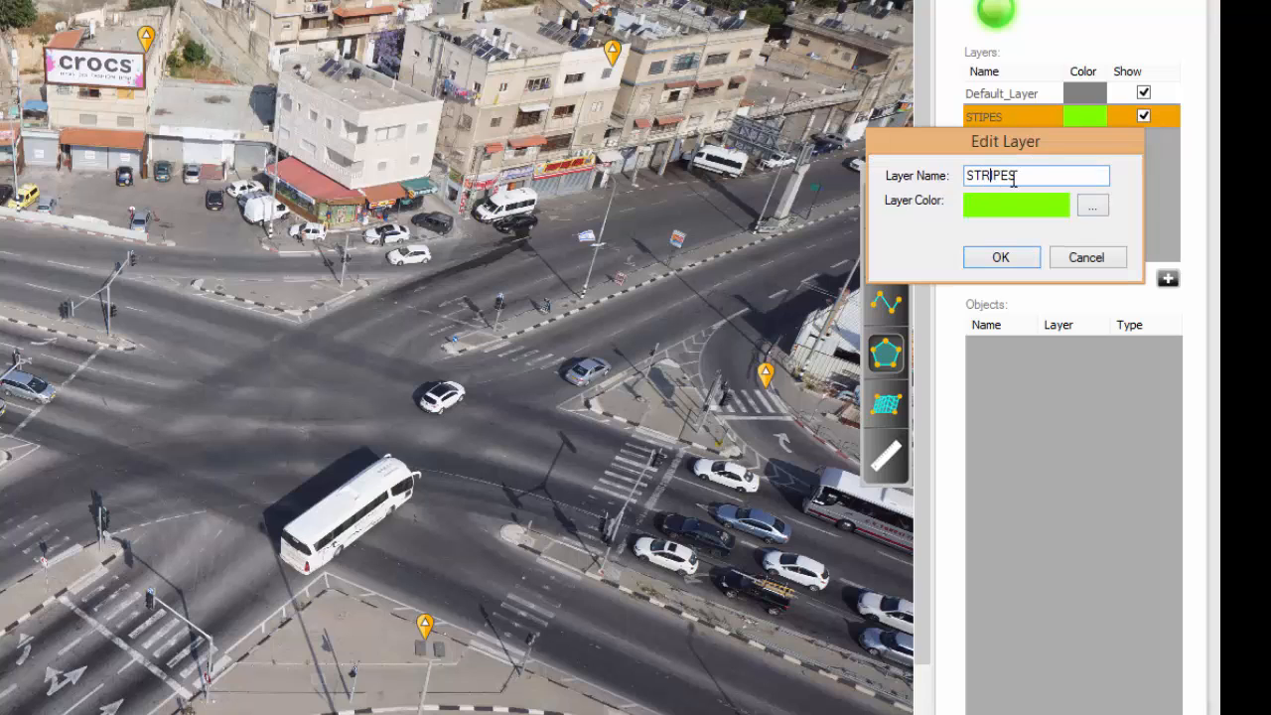
click(1016, 257)
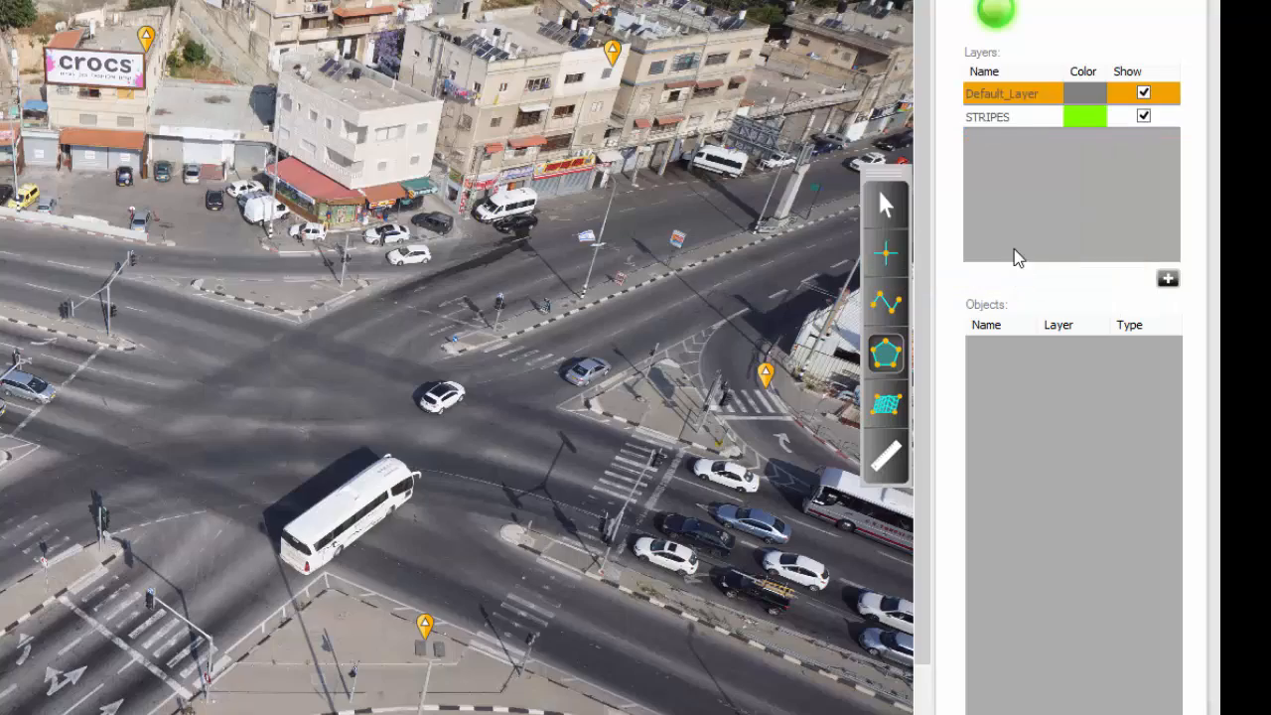
- Switch the STRIPES layer's visibility off and on again, and make it the active layer
click(1000, 114)
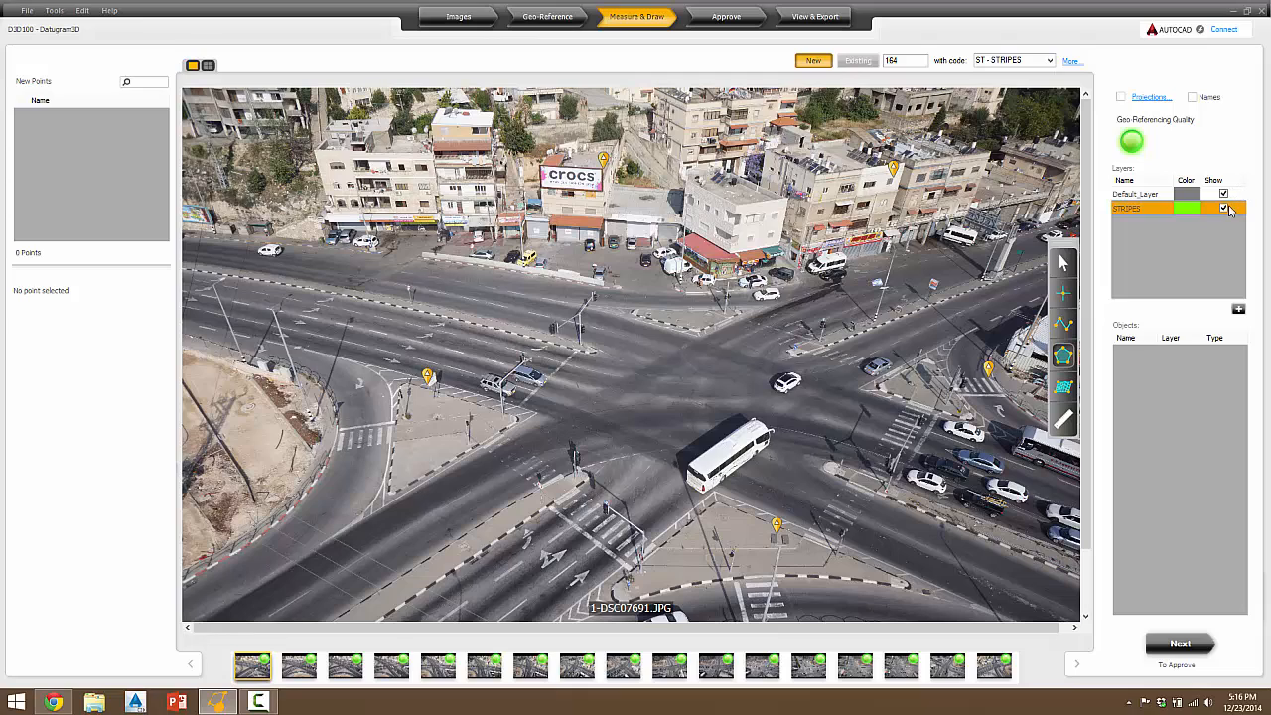
click(1227, 208)
click(1228, 194)
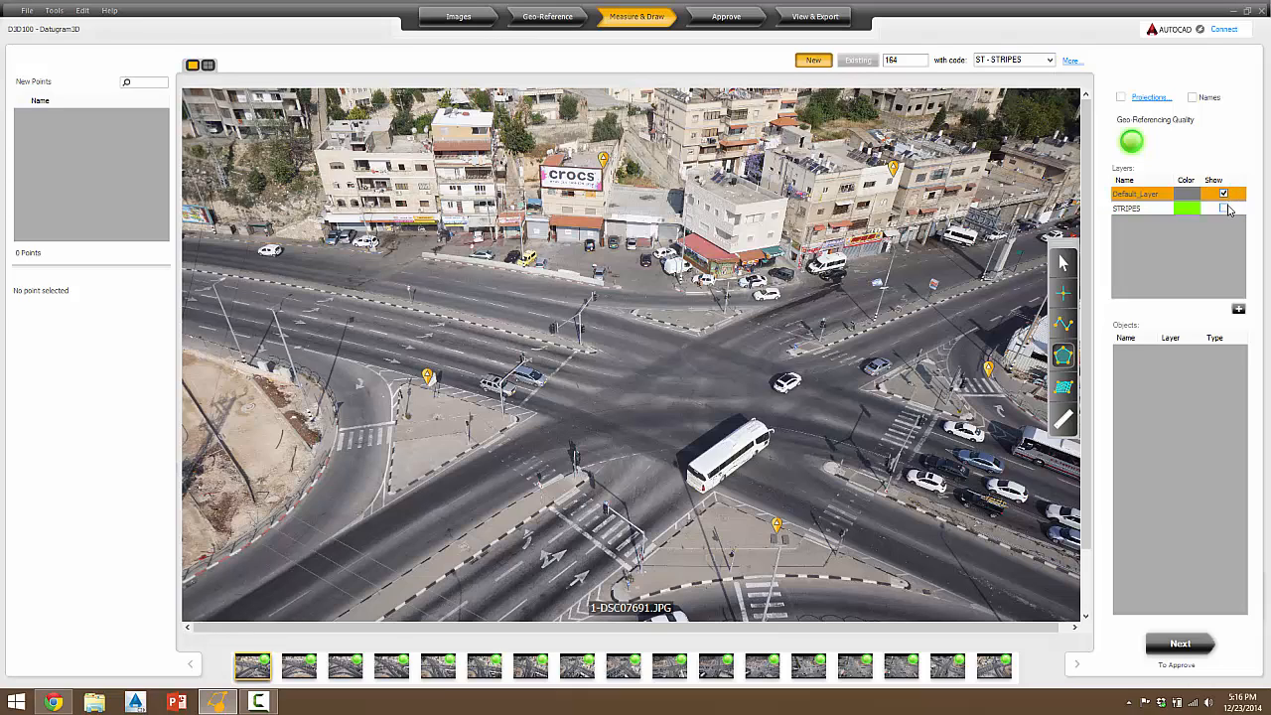
click(1226, 209)
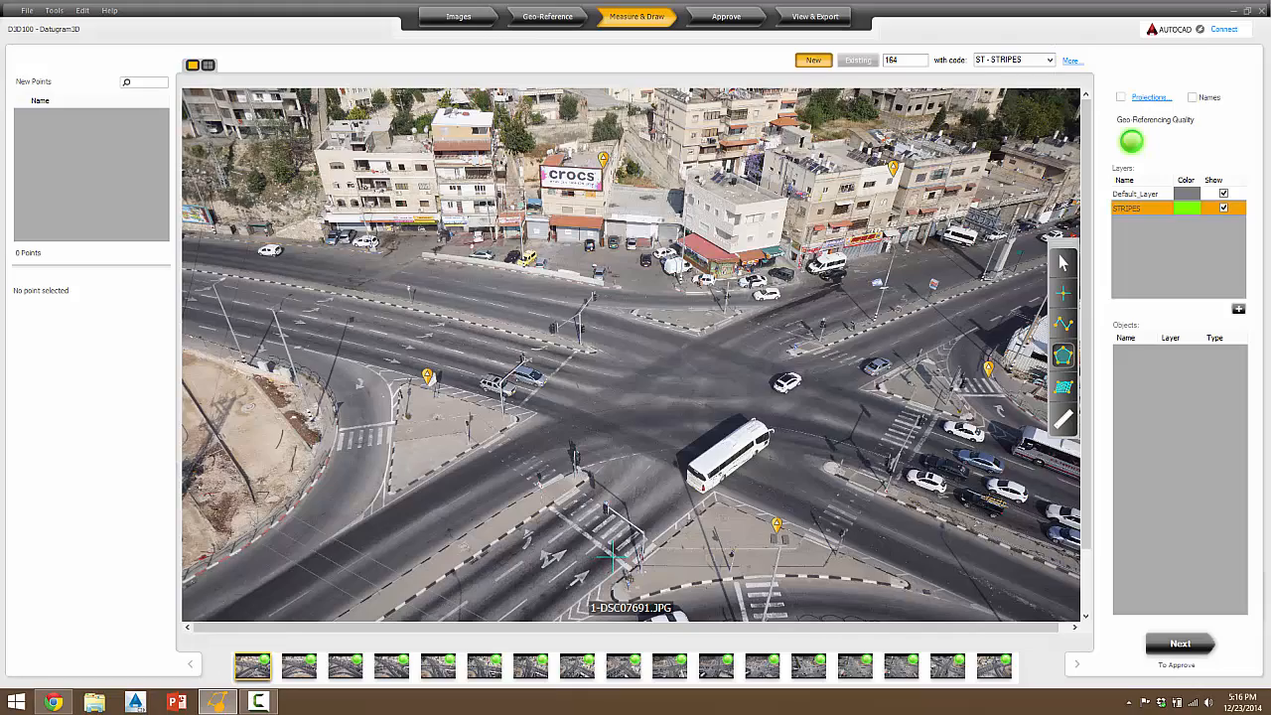
- Outline a crosswalk stripe beside the traffic light arm in image 1-DSC07691.JPG with a four-corner polygon on the STRIPES layer
scroll(612, 556, up, 6)
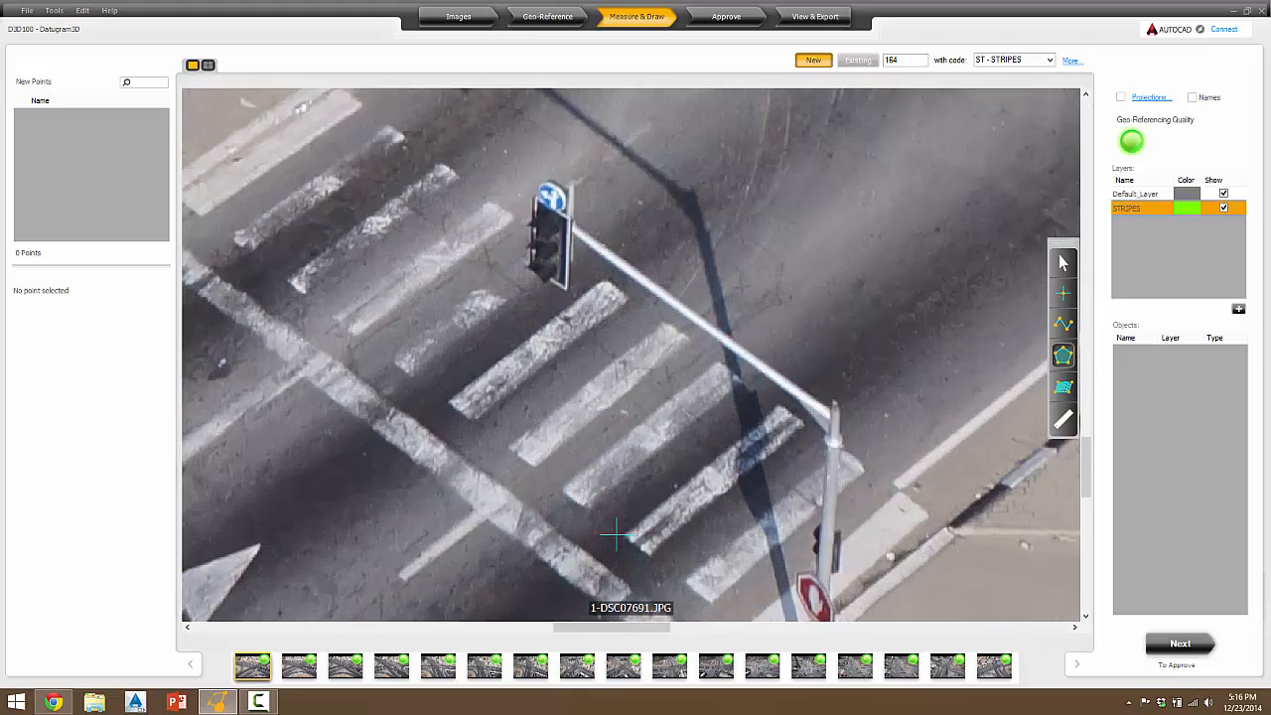
scroll(616, 534, up, 2)
scroll(445, 399, up, 3)
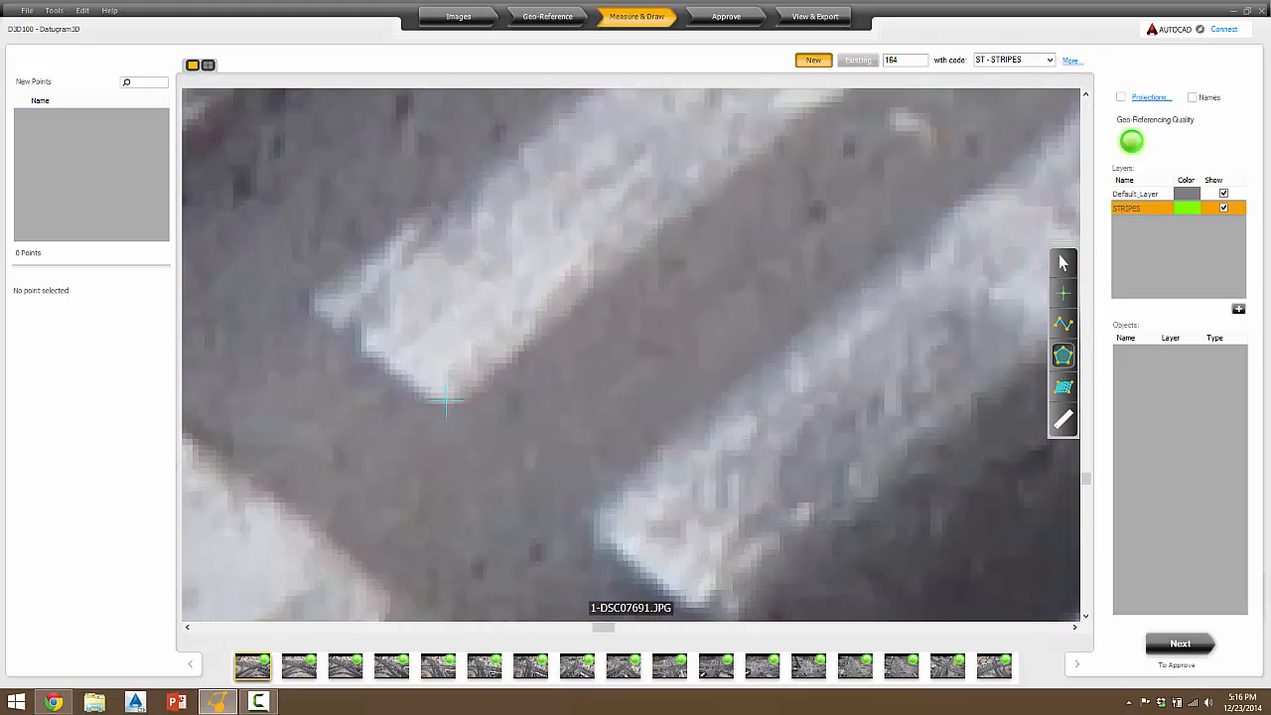
click(449, 406)
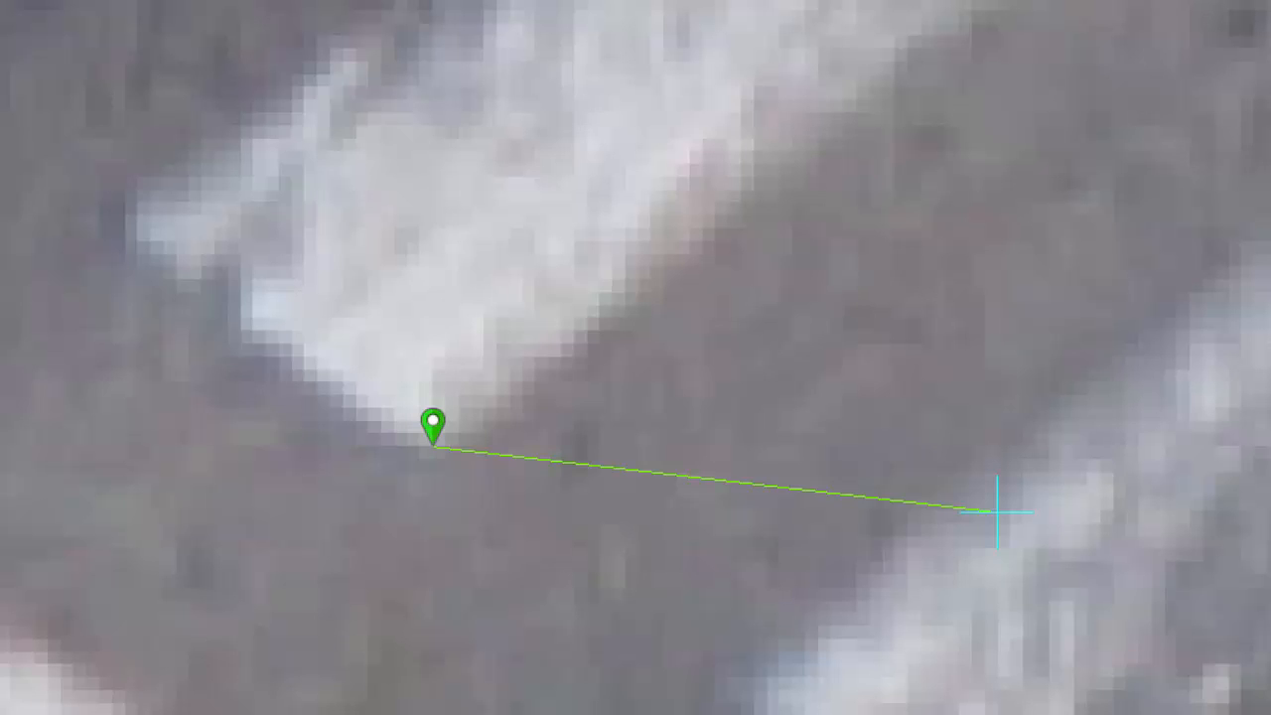
scroll(794, 541, down, 5)
scroll(1184, 97, up, 4)
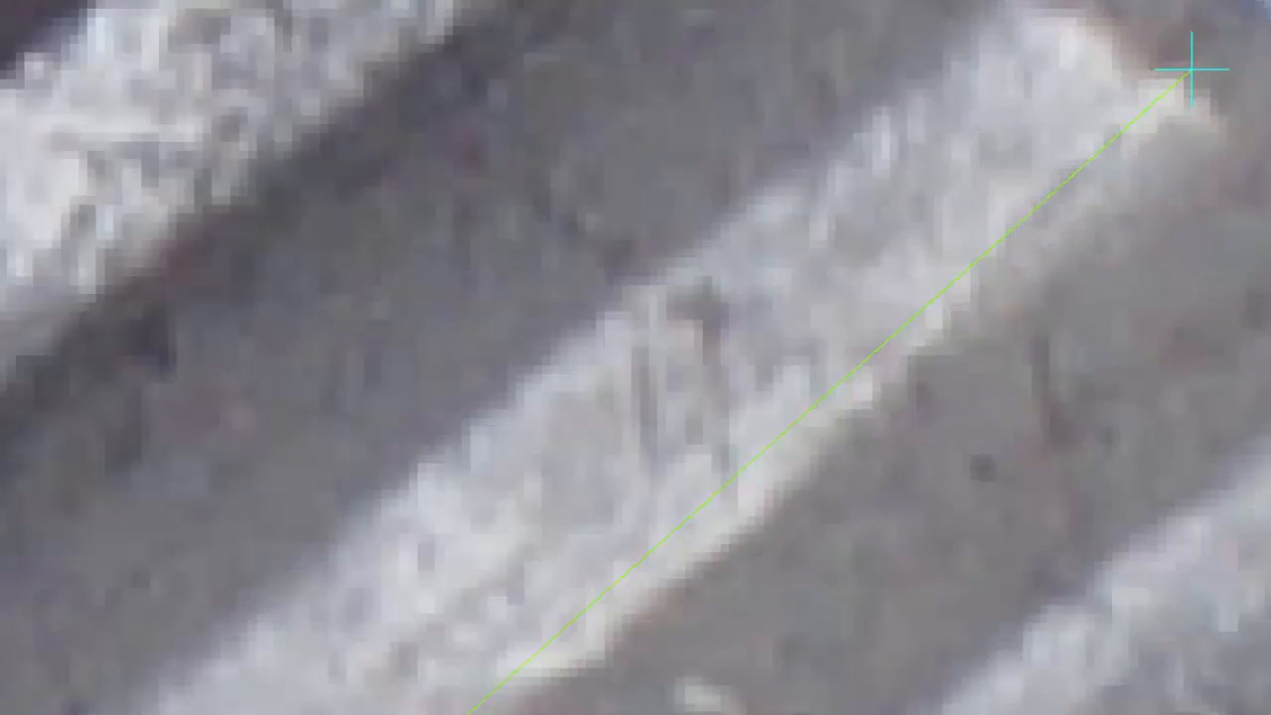
scroll(1192, 70, up, 3)
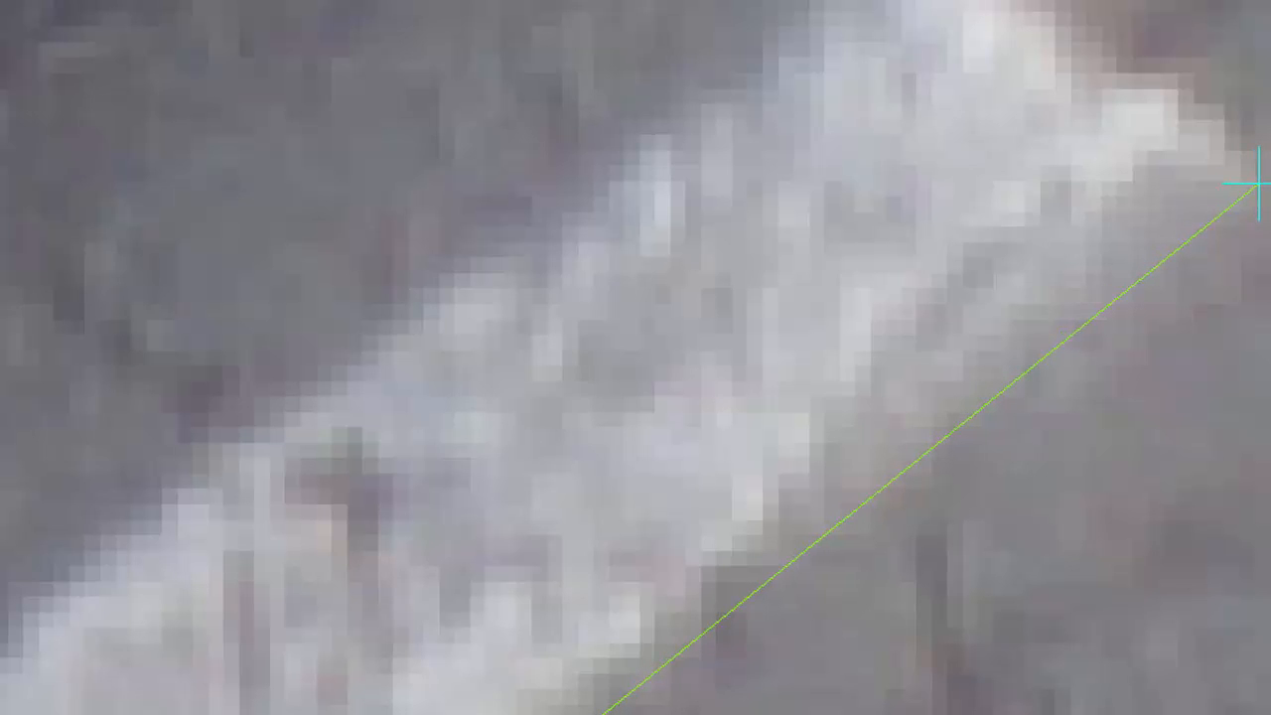
click(1255, 183)
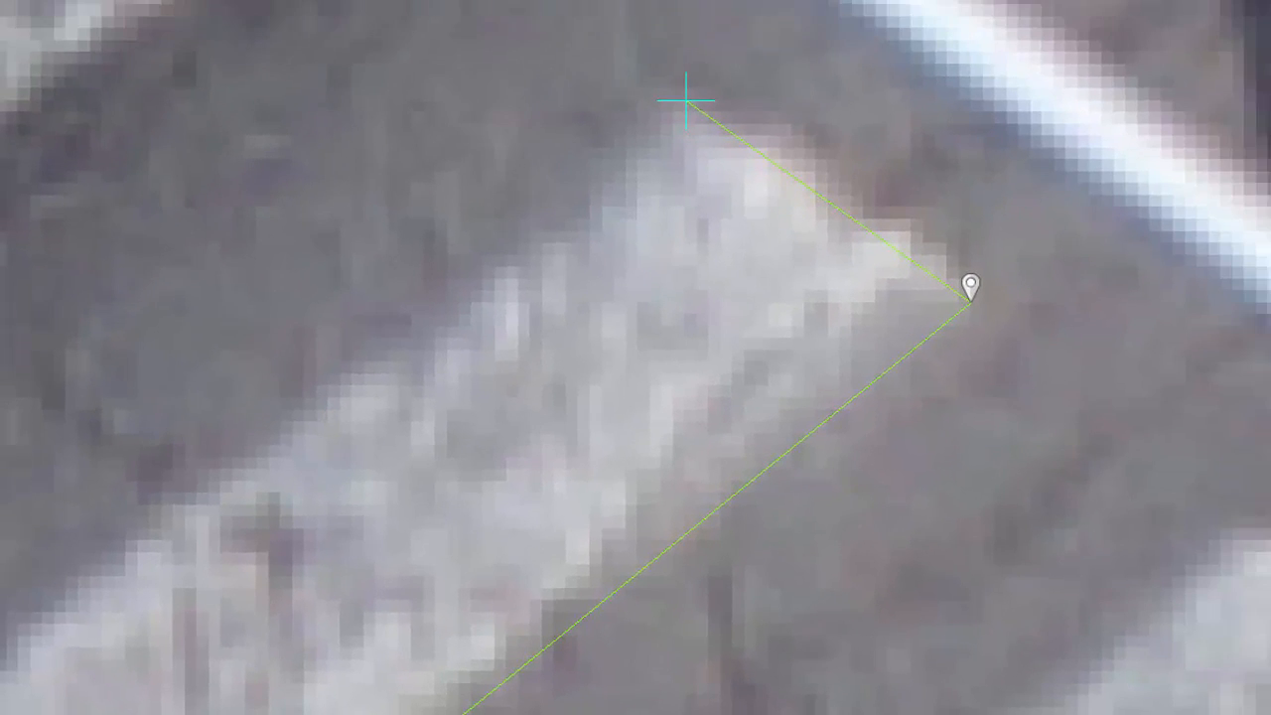
click(682, 105)
scroll(808, 128, down, 5)
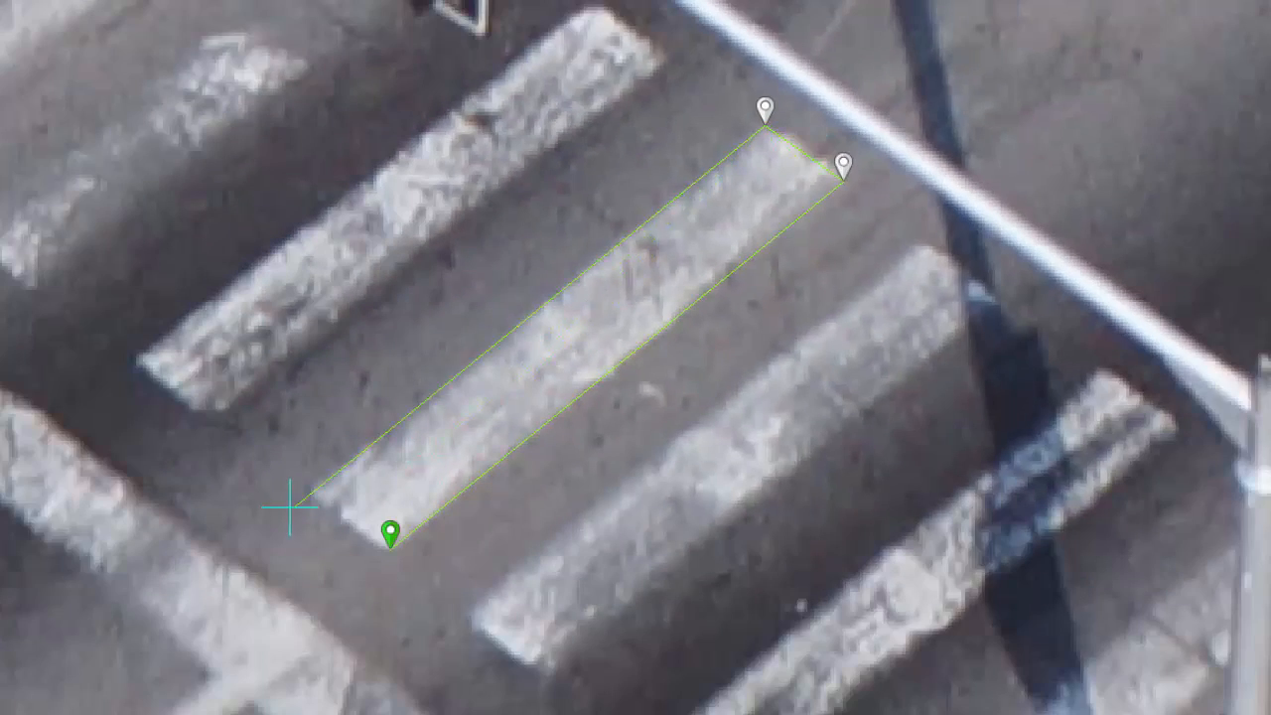
scroll(290, 507, up, 3)
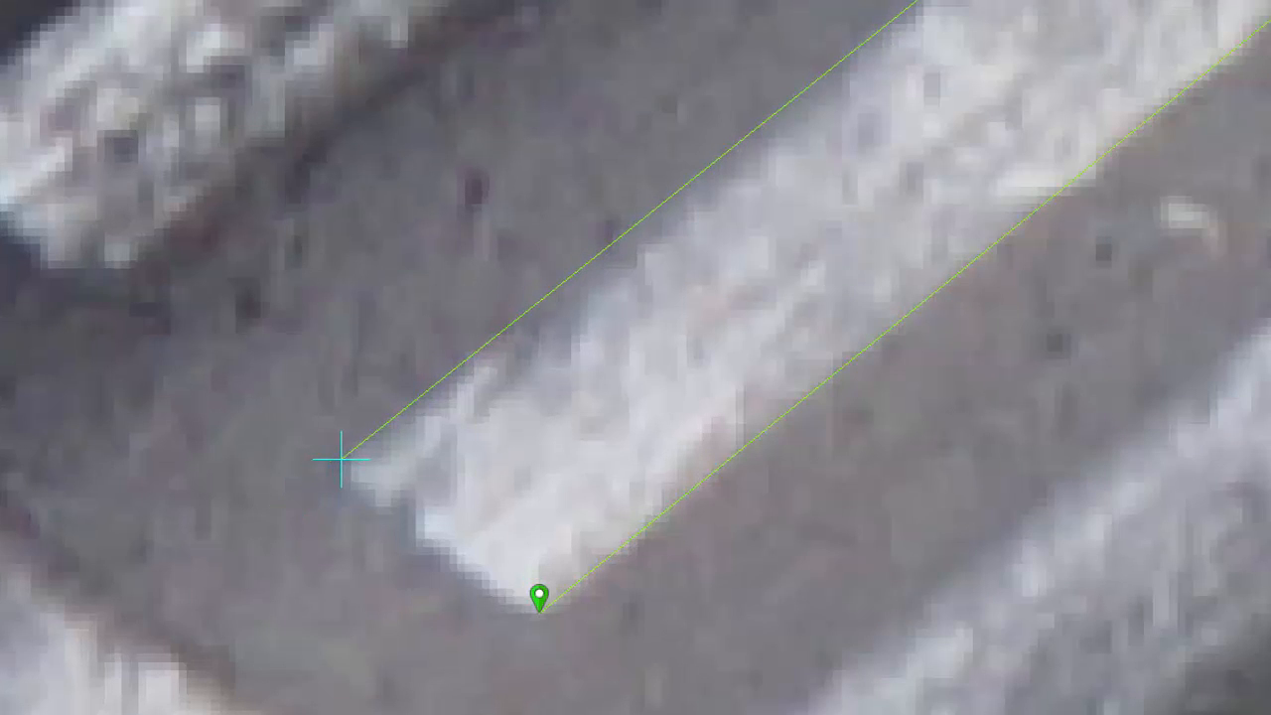
click(341, 459)
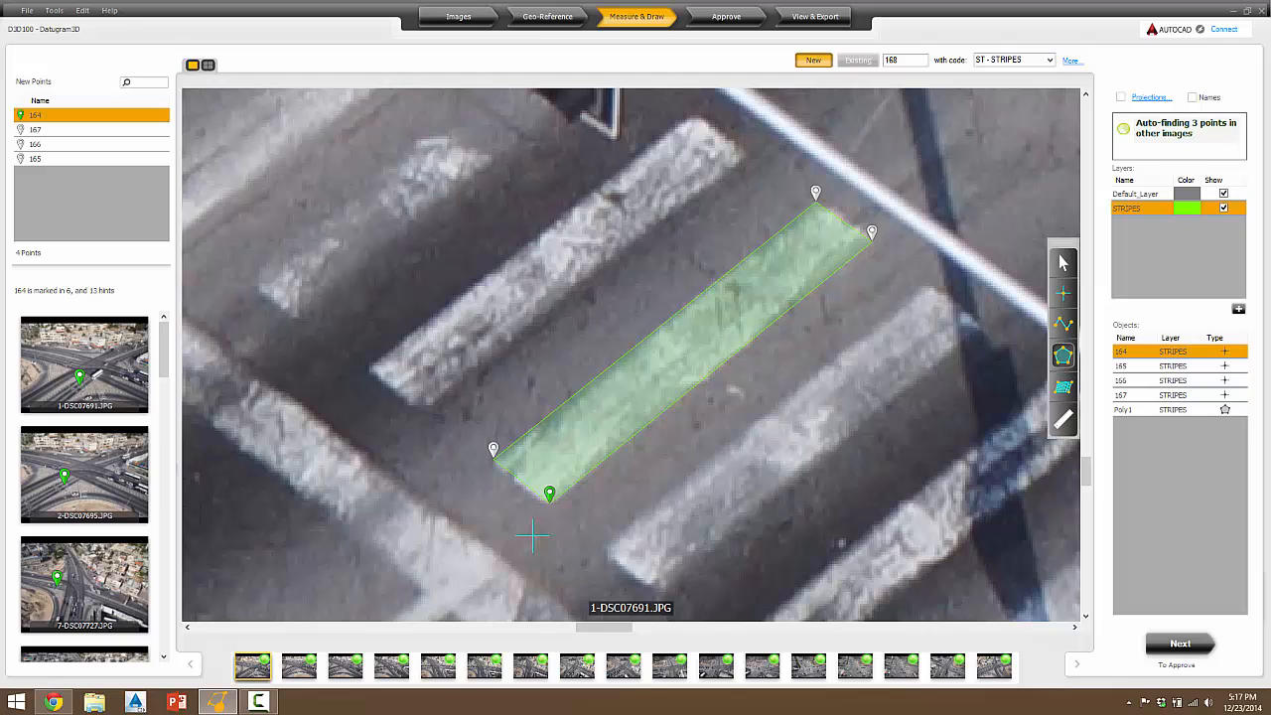
- Outline the adjacent crosswalk stripe, the one nearer the traffic light head, with another four-corner polygon and return to selection mode
scroll(375, 369, up, 3)
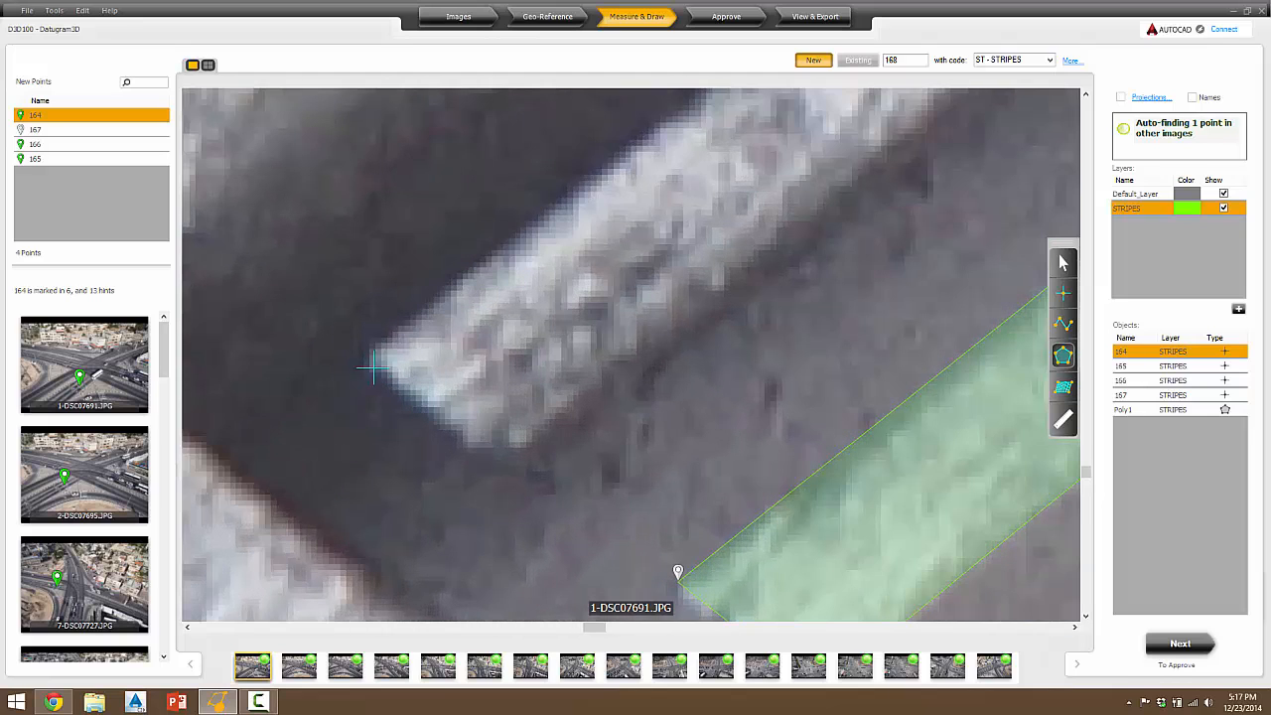
click(372, 365)
click(486, 452)
scroll(454, 482, down, 3)
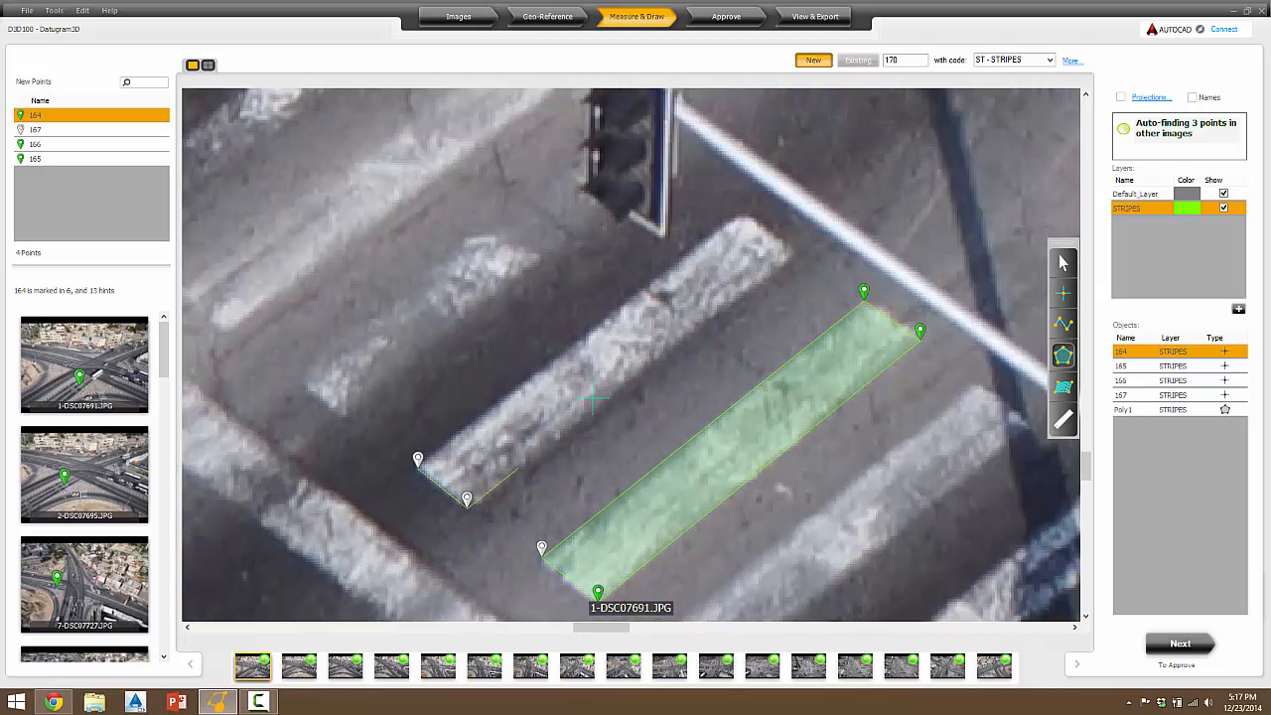
click(794, 248)
click(745, 212)
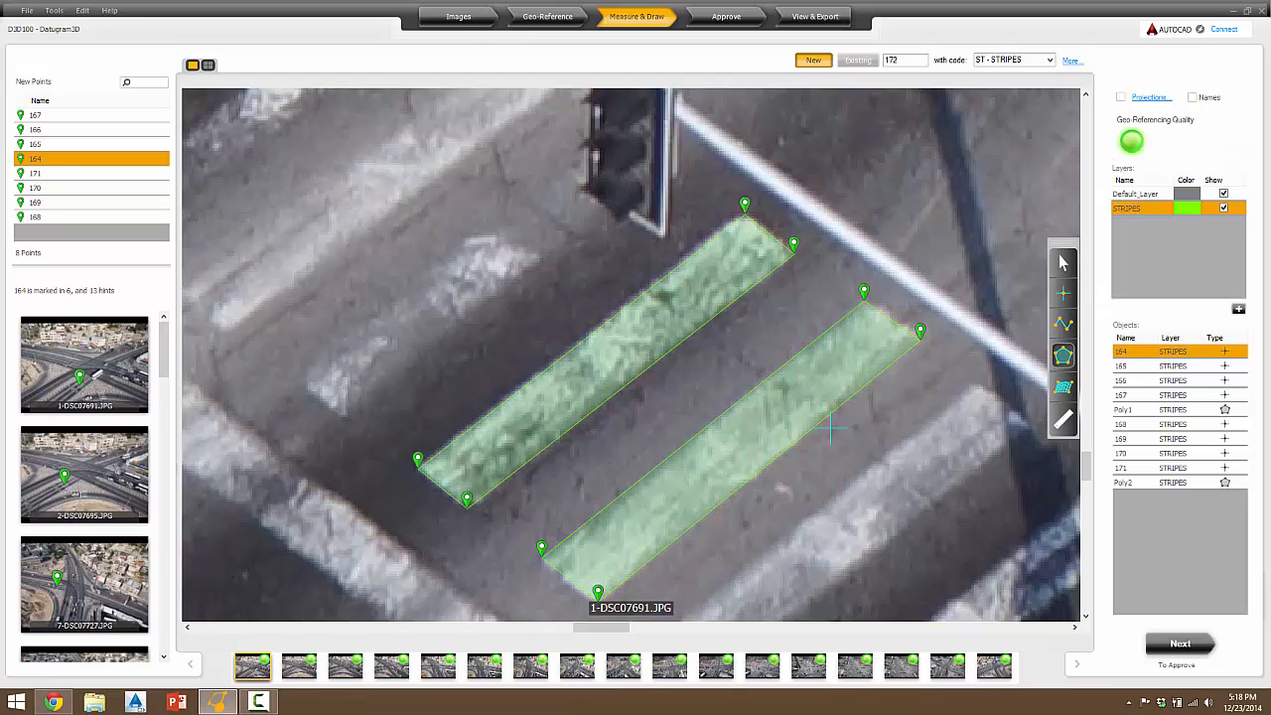
click(1063, 264)
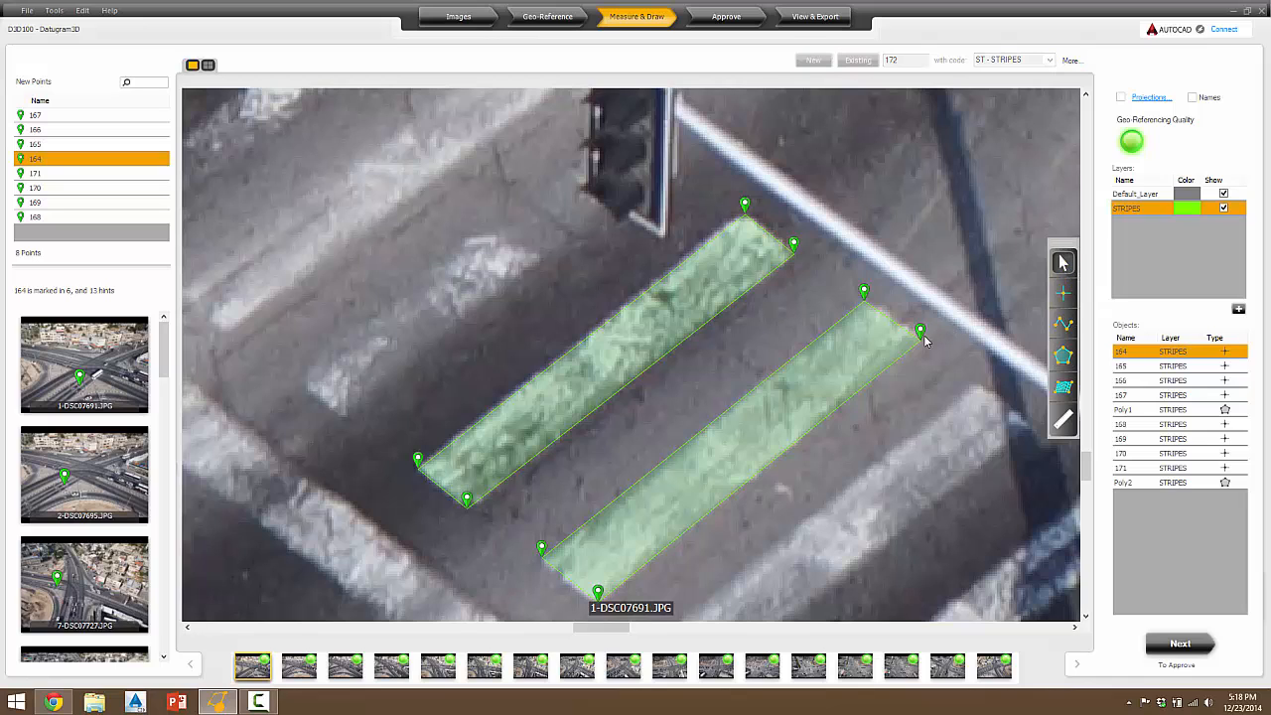
- Select the whole stripe polygon containing corner point 165 and examine how it fits the crosswalk in image 6-DSC07720.JPG
click(921, 333)
right_click(921, 334)
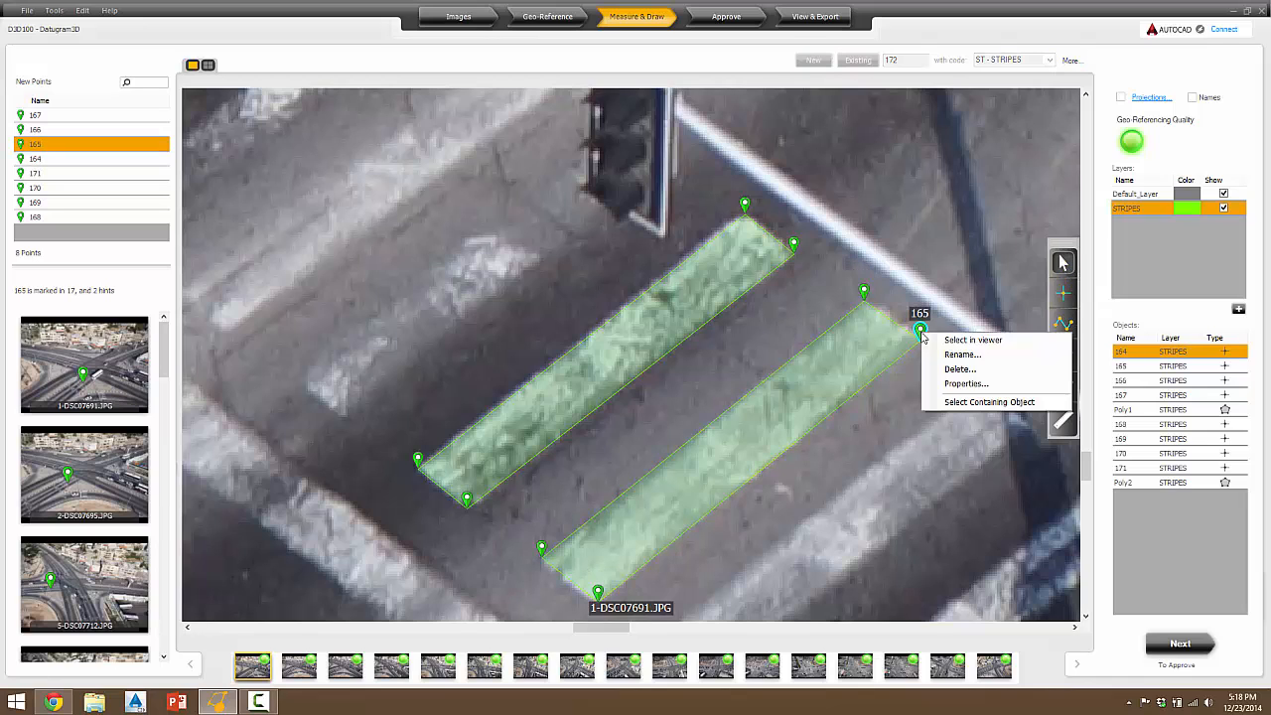
click(984, 402)
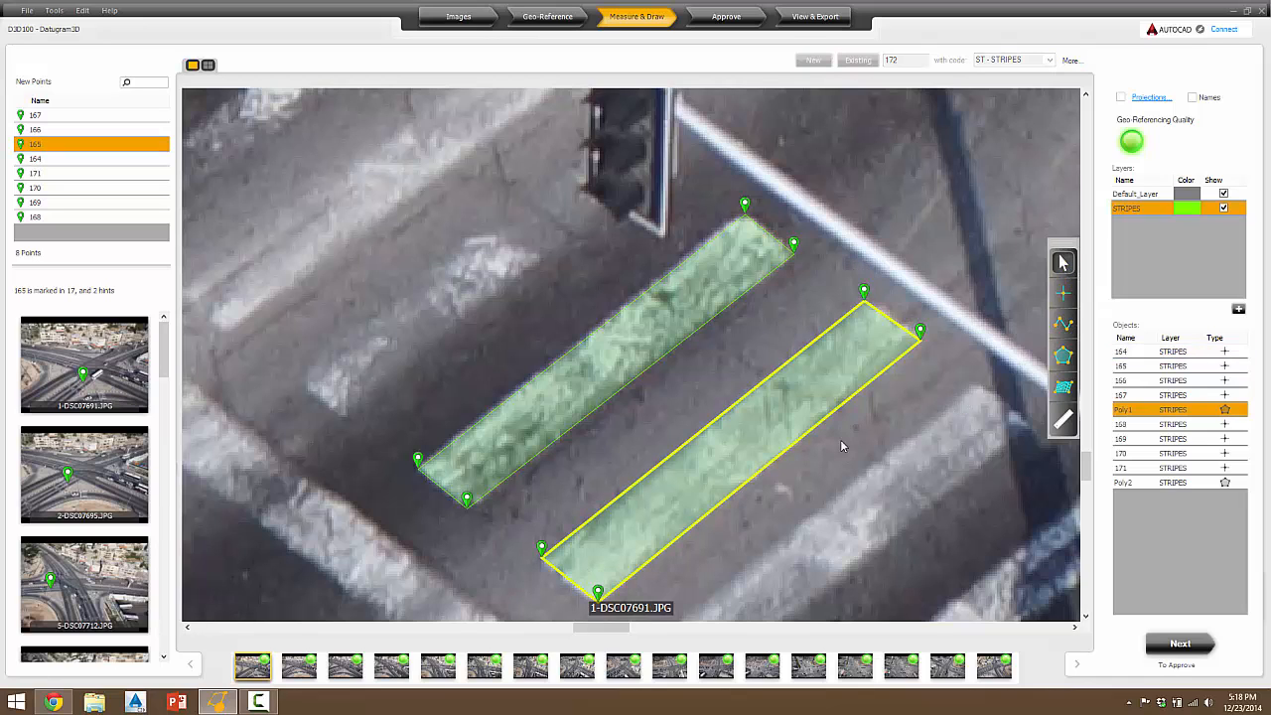
click(484, 666)
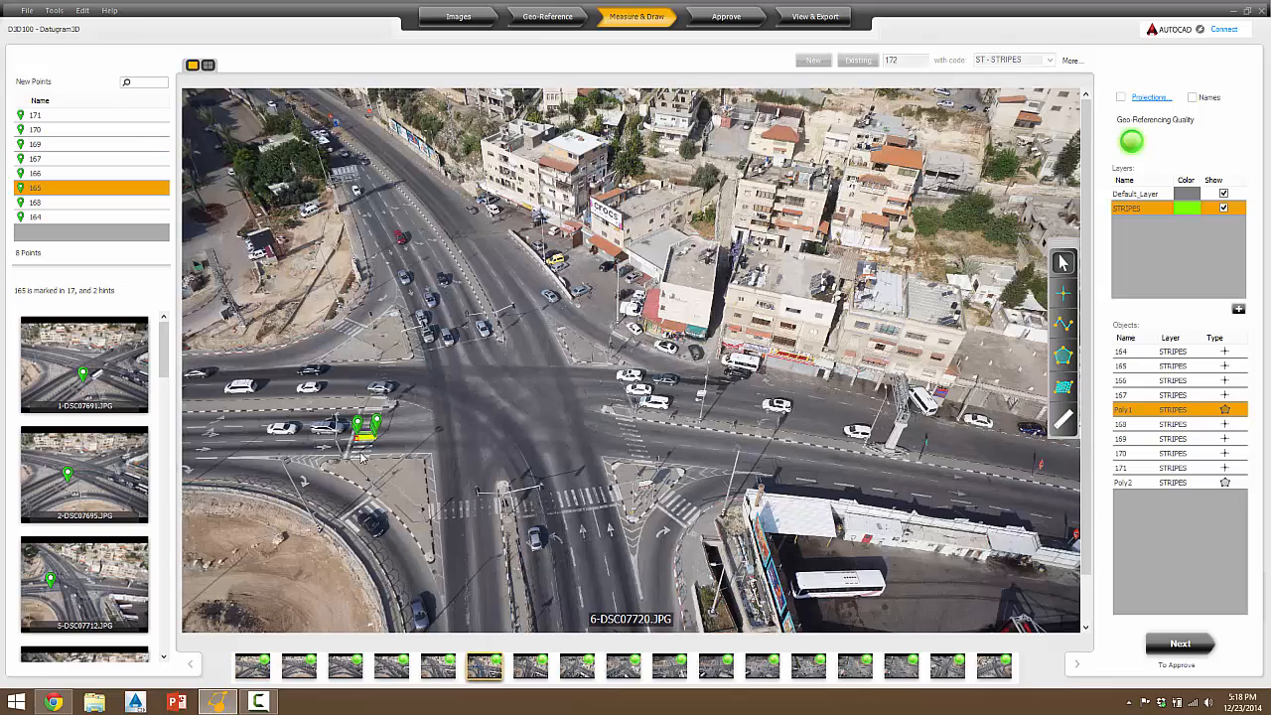
scroll(363, 457, up, 5)
scroll(361, 453, up, 1)
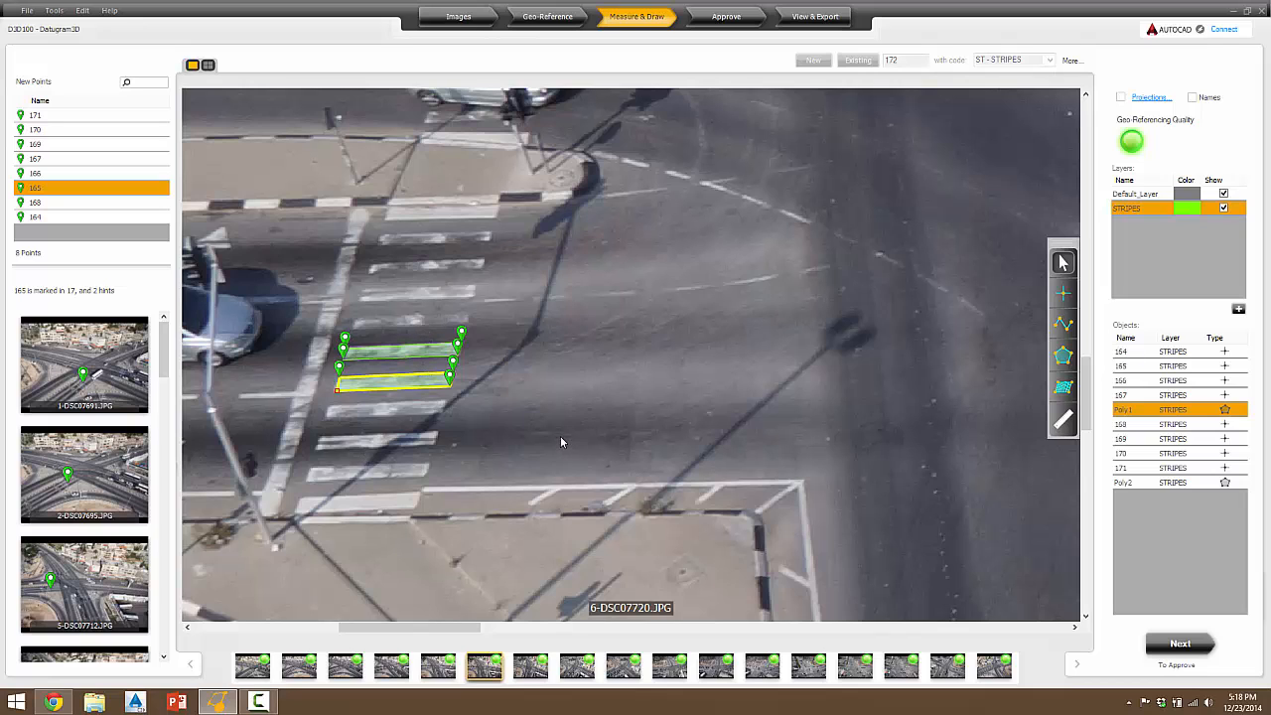
scroll(288, 383, up, 3)
scroll(288, 387, down, 6)
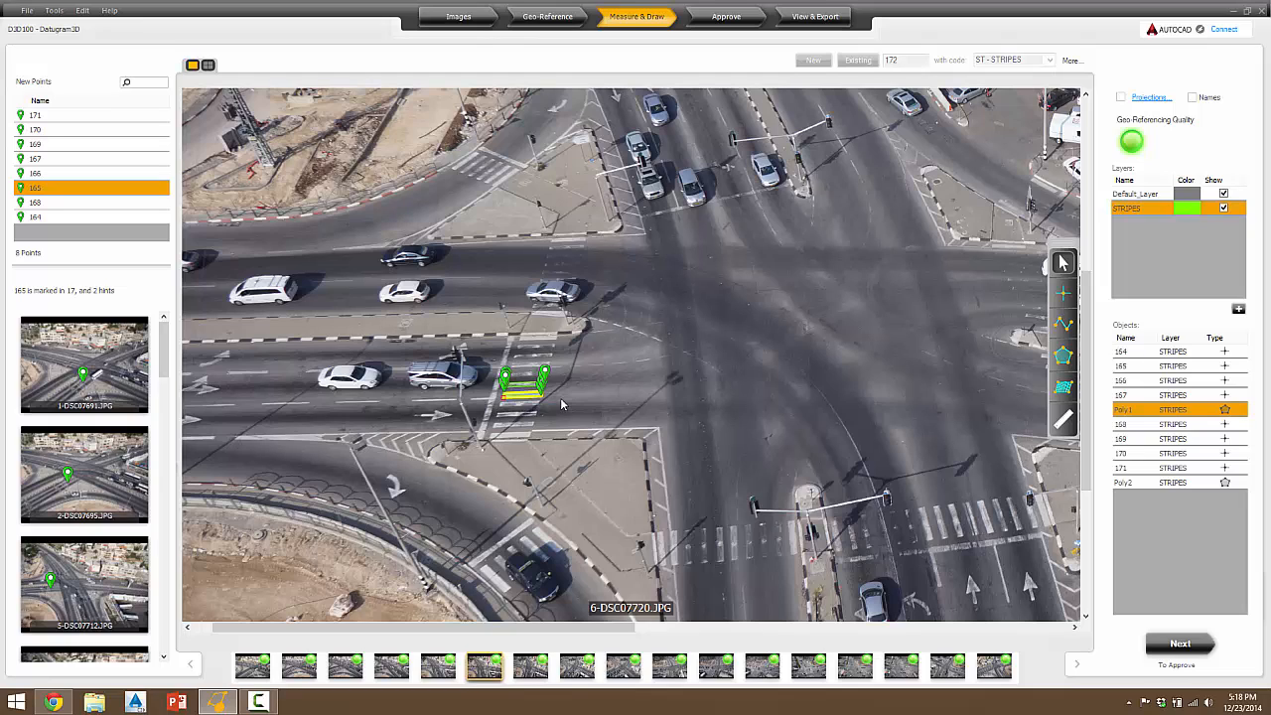
- Go back to image 1-DSC07691.JPG and add a new layer named POLES with the color blue
click(252, 670)
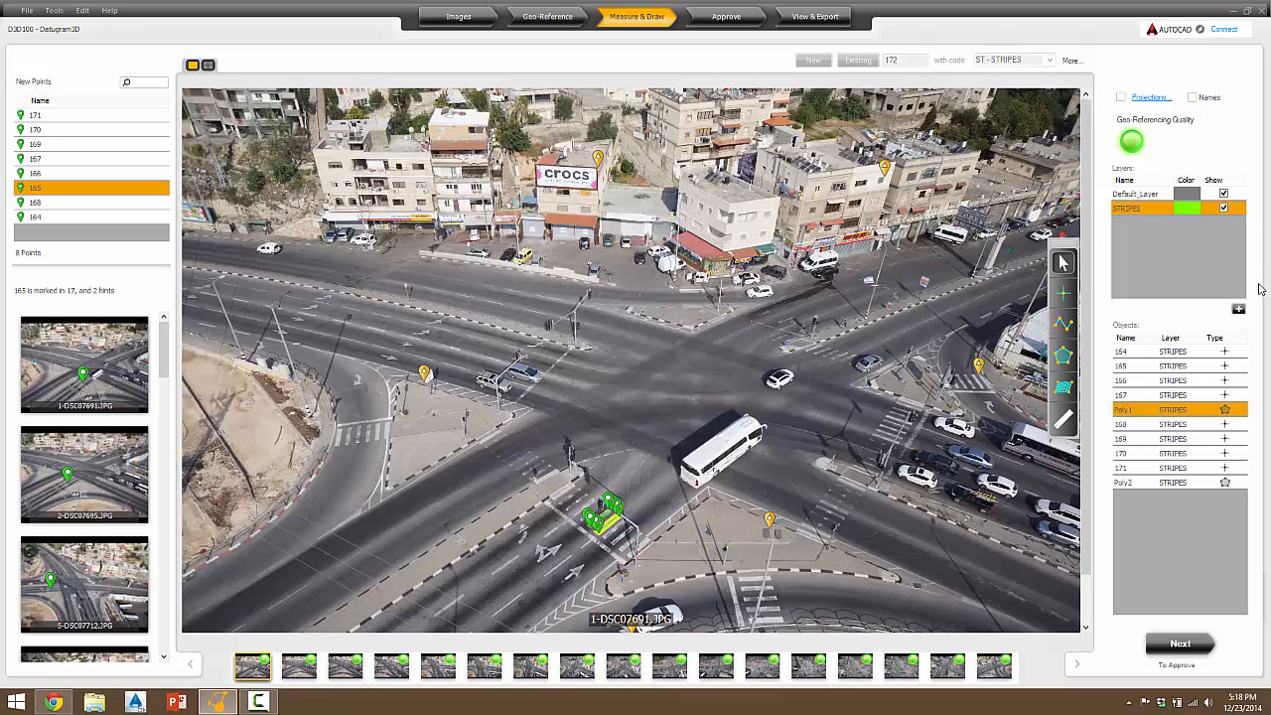
click(1239, 310)
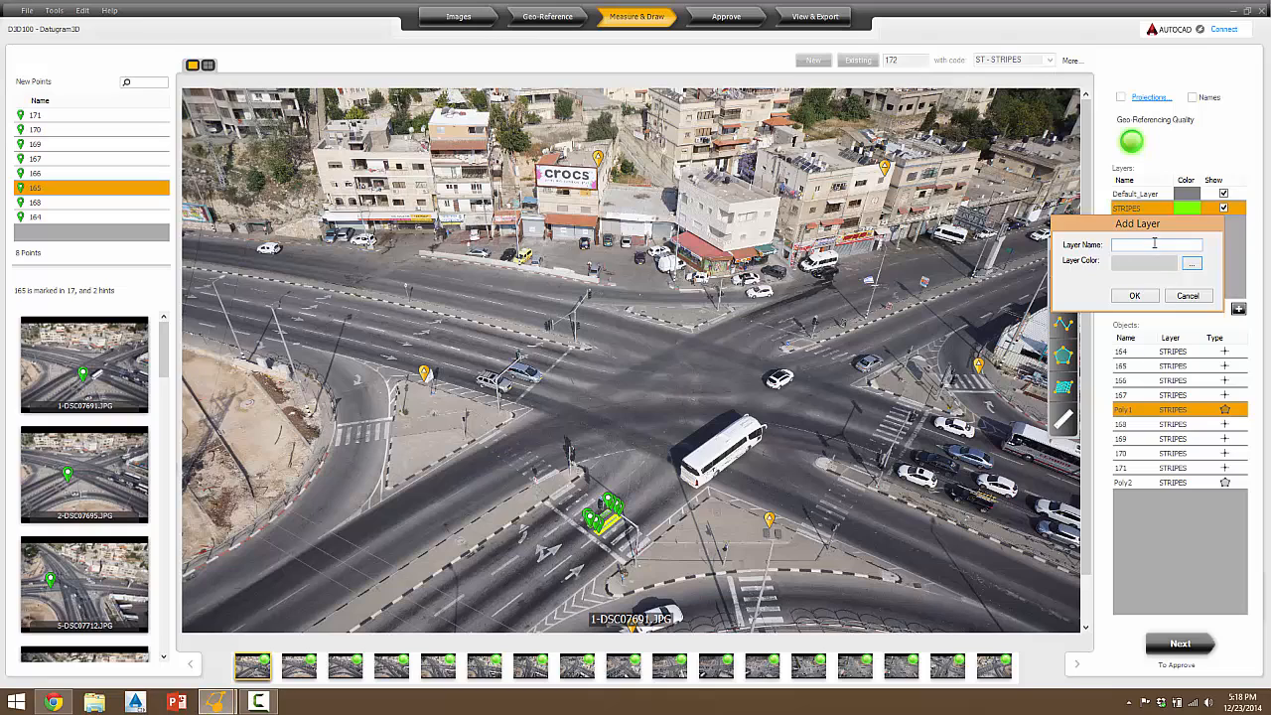
text(POLES)
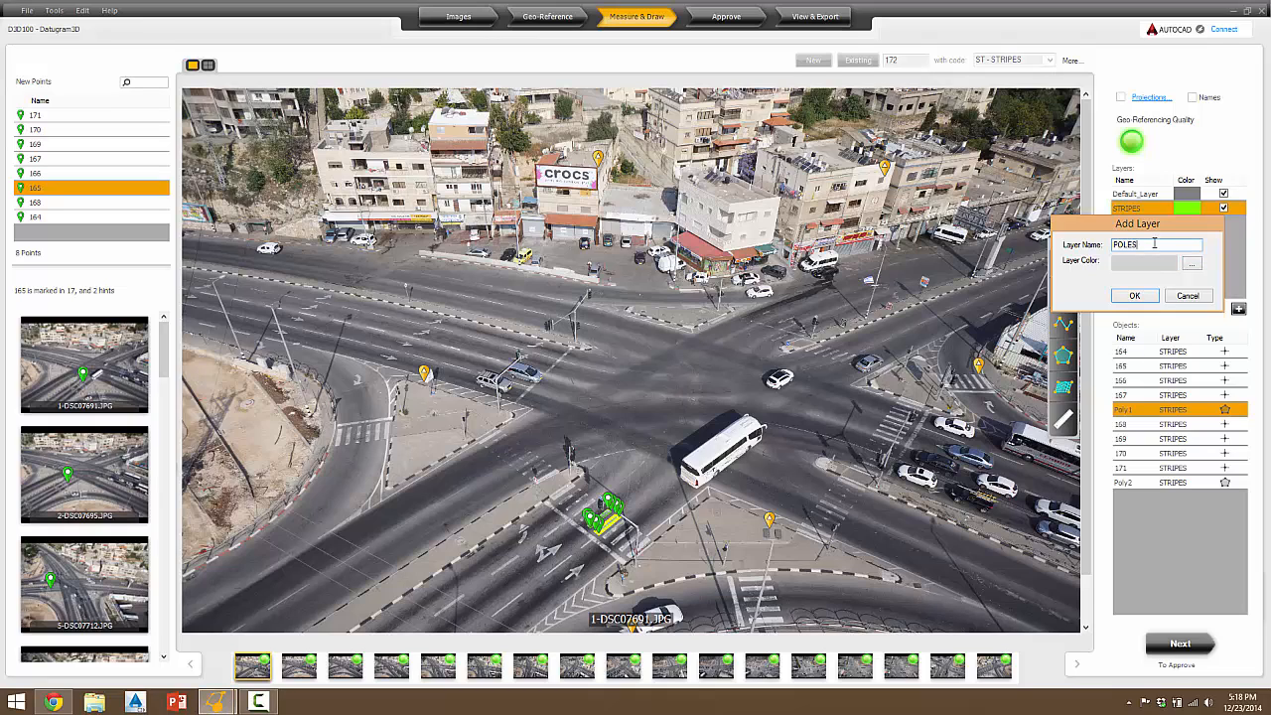
click(1193, 264)
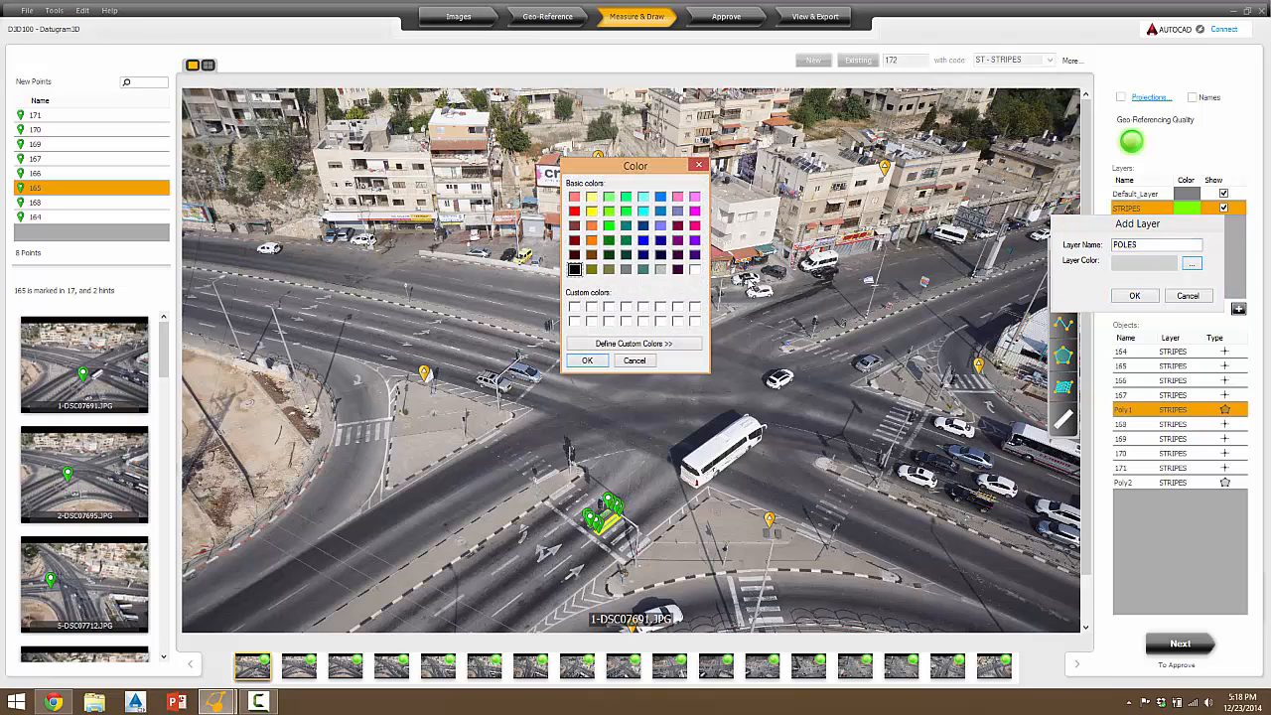
click(643, 240)
click(588, 361)
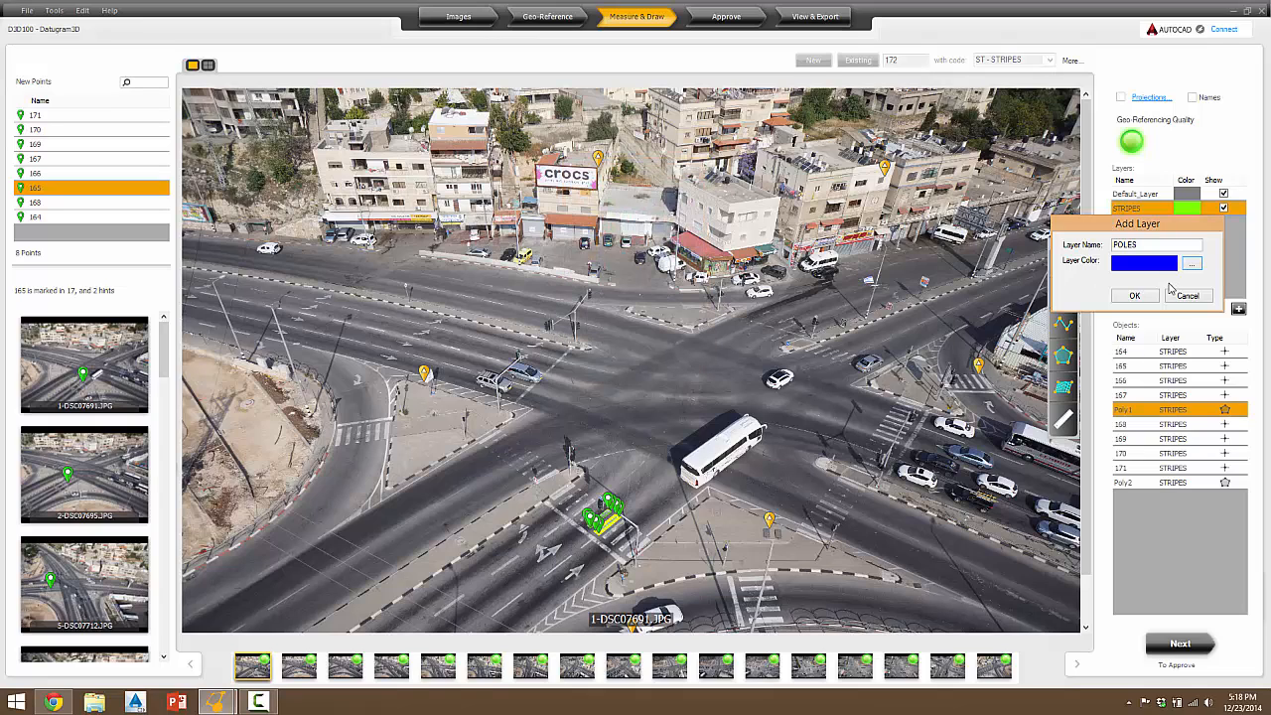
click(1138, 298)
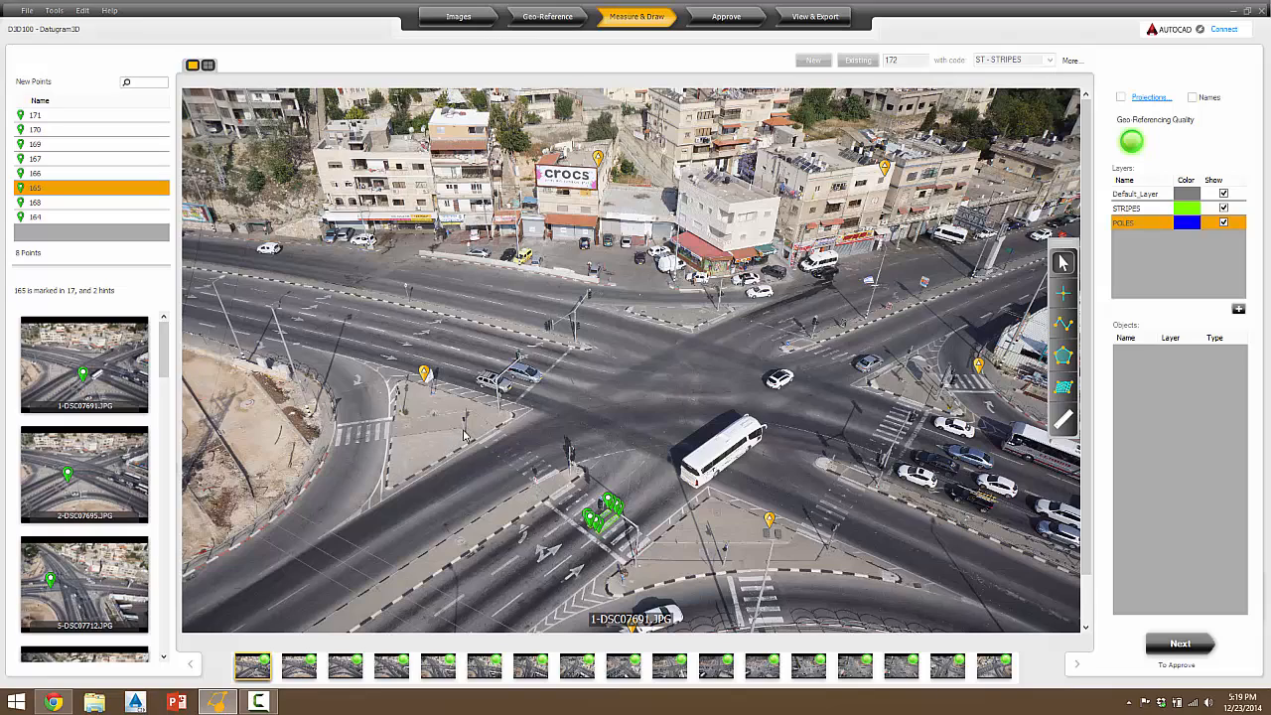
- Draw a two-point polyline on the POLES layer from the base to the top of the traffic light pole on the triangular island
scroll(465, 435, up, 2)
scroll(465, 435, up, 4)
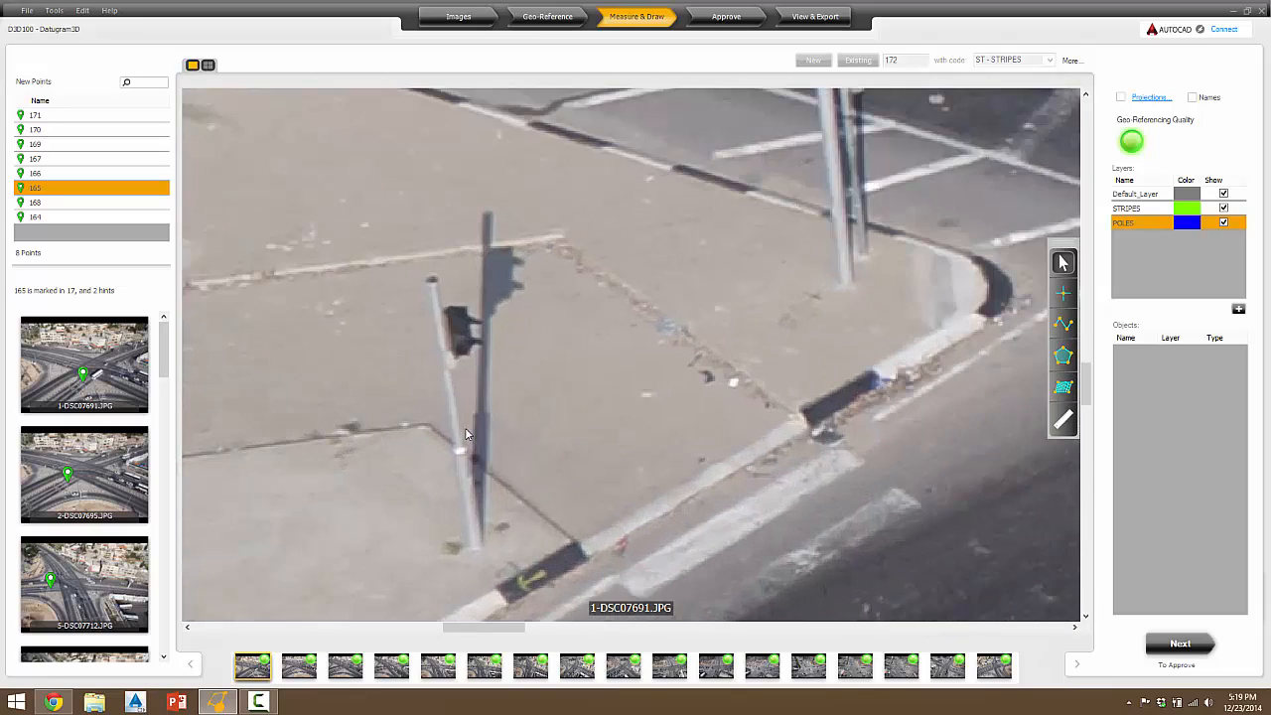
click(1062, 324)
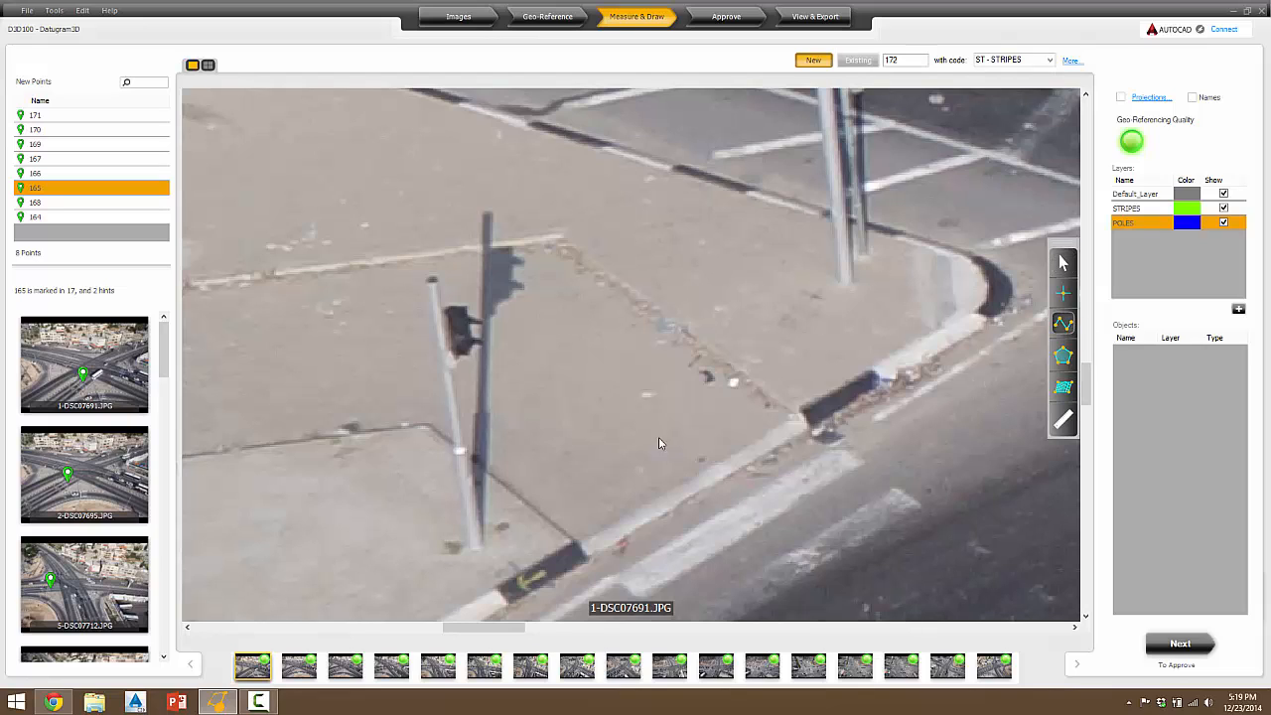
click(476, 550)
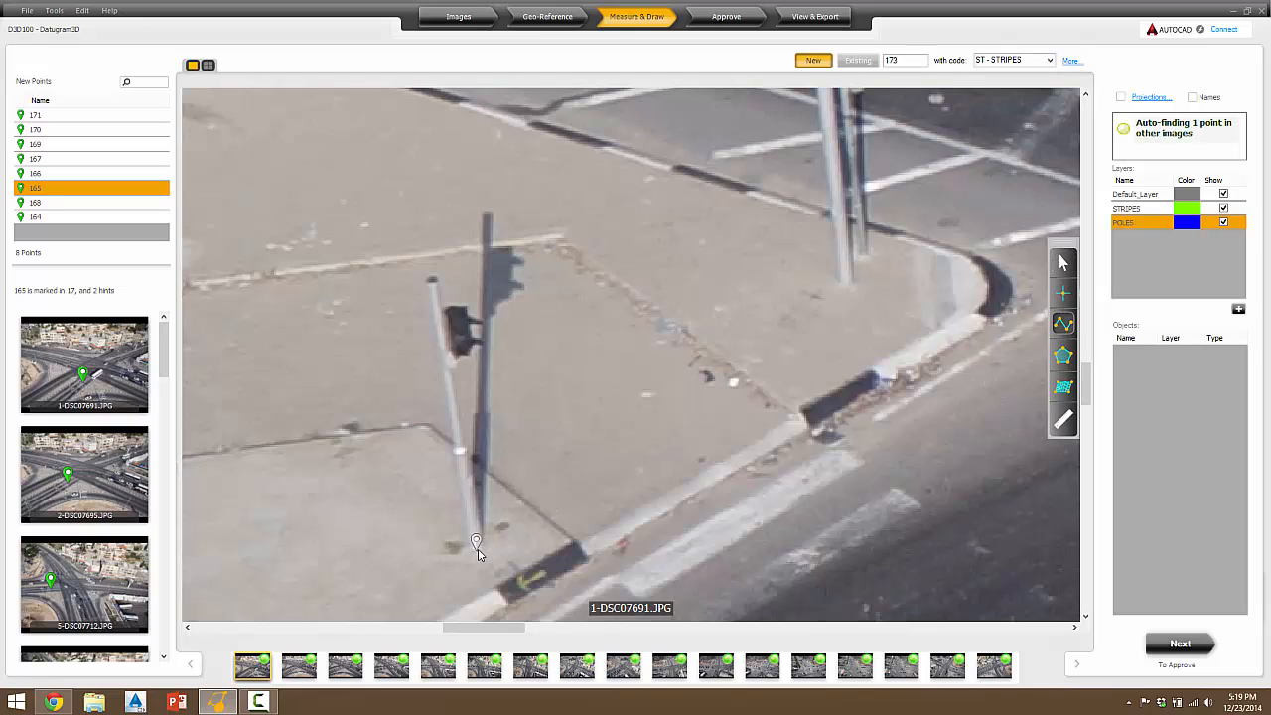
double_click(432, 282)
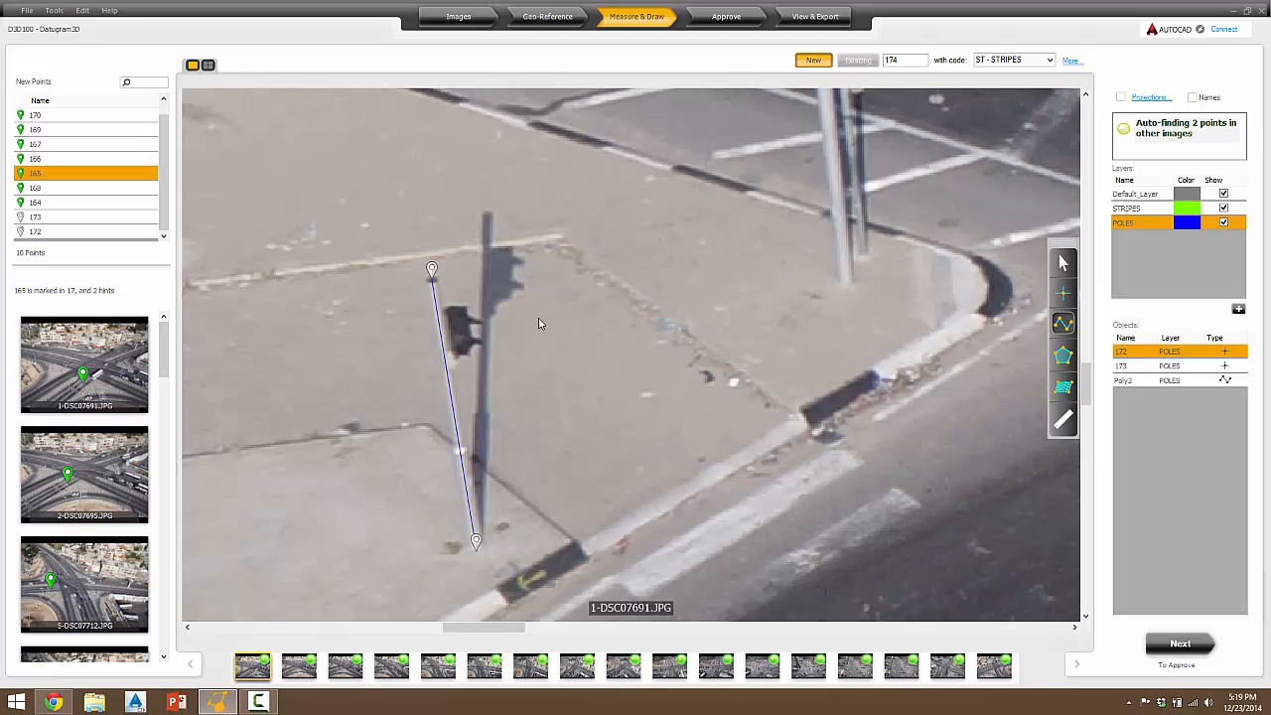
scroll(596, 298, down, 5)
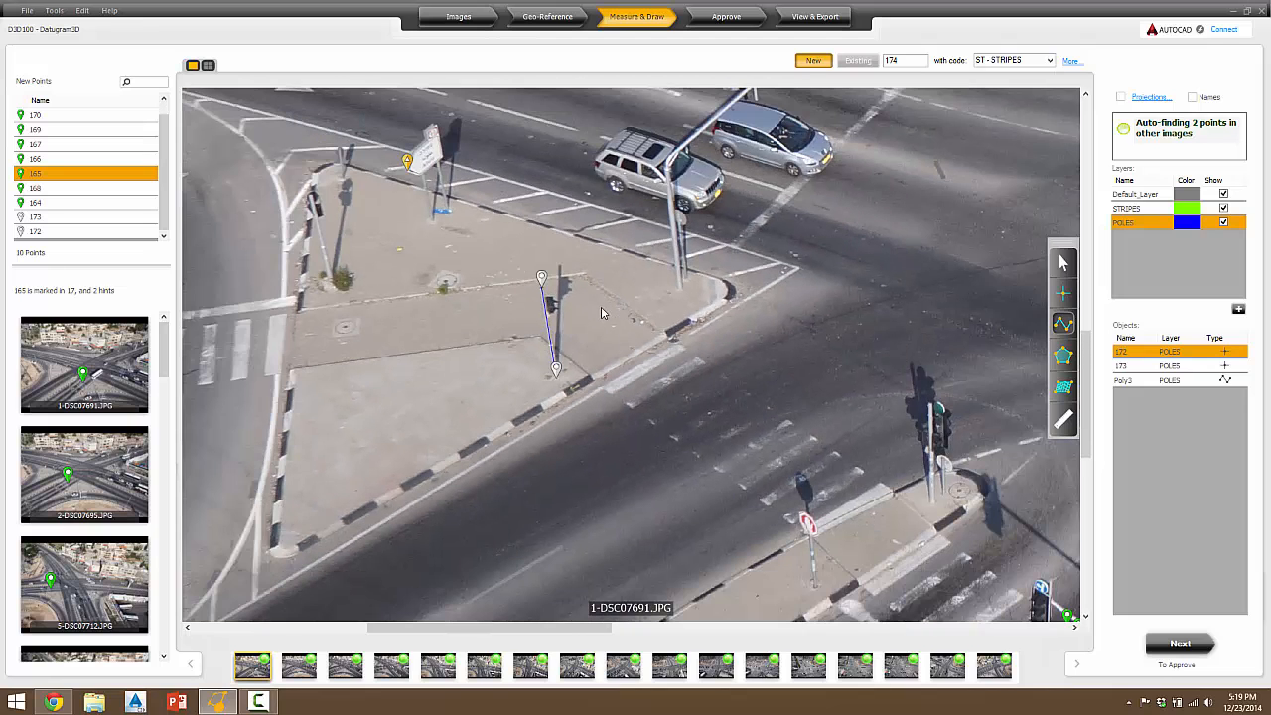
scroll(599, 309, down, 3)
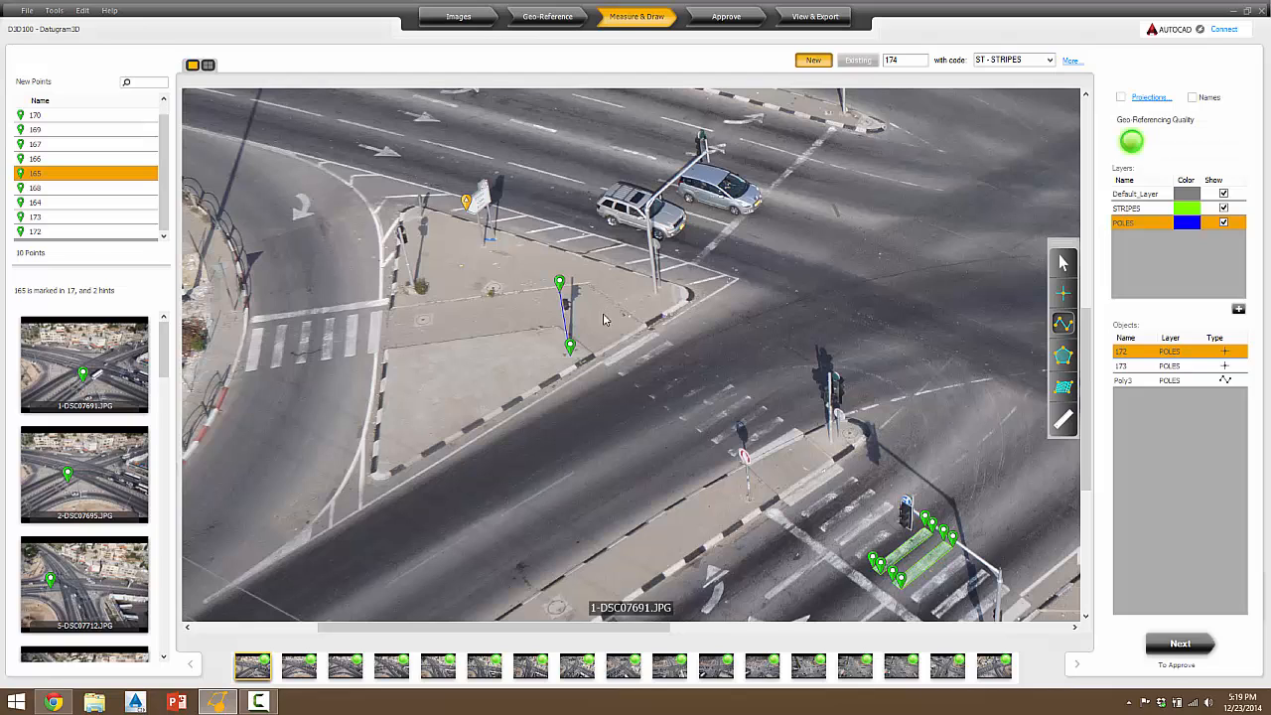
- Examine the stripes and the pole line in the 3D model by rotating it to side views
click(816, 18)
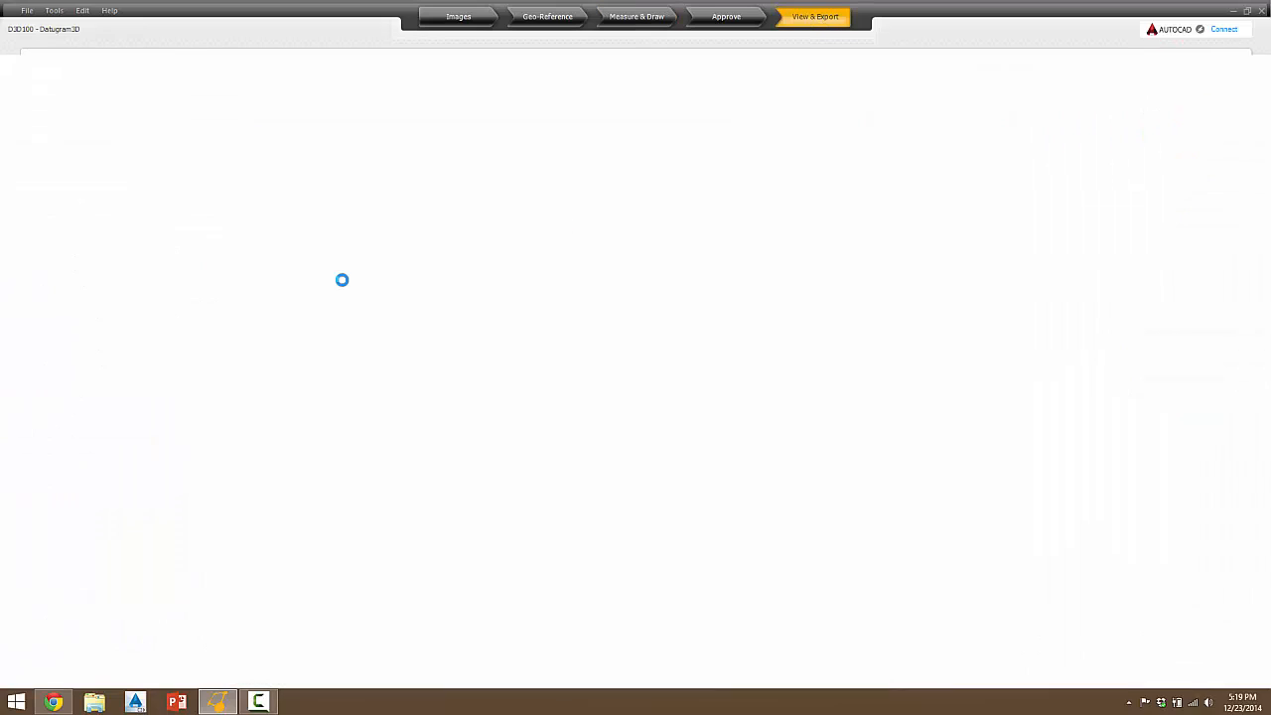
right_drag(573, 511, 690, 434)
mouse_move(373, 429)
right_down()
mouse_move(363, 401)
mouse_move(359, 413)
right_up()
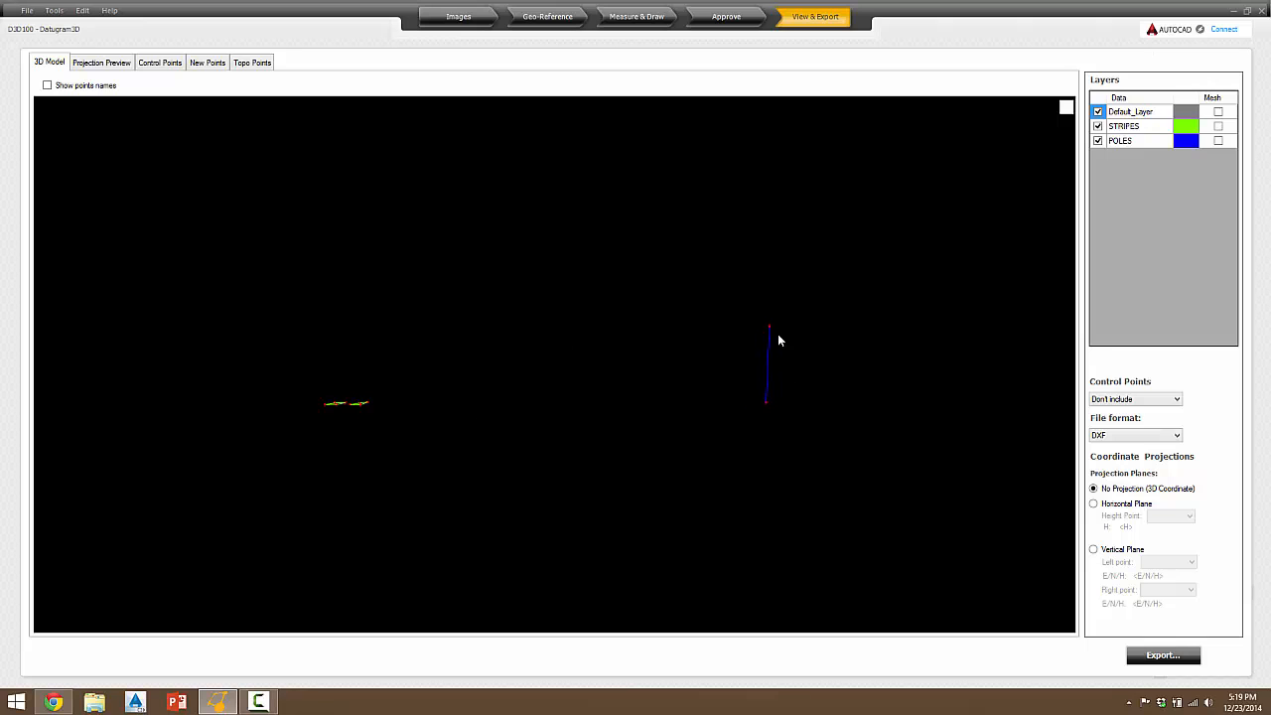
mouse_move(725, 363)
right_down()
mouse_move(744, 392)
mouse_move(814, 383)
mouse_move(749, 391)
mouse_move(787, 386)
right_up()
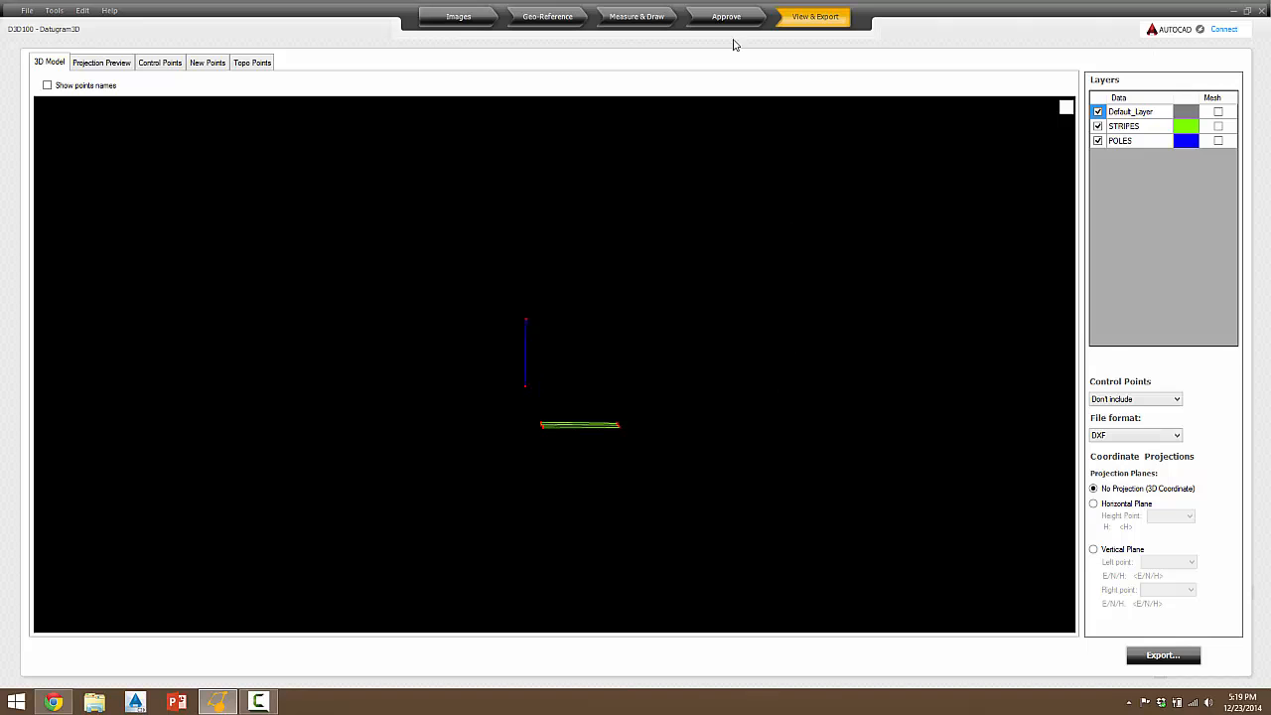
- Return to the Measure & Draw stage and turn off Auto-Find
click(636, 17)
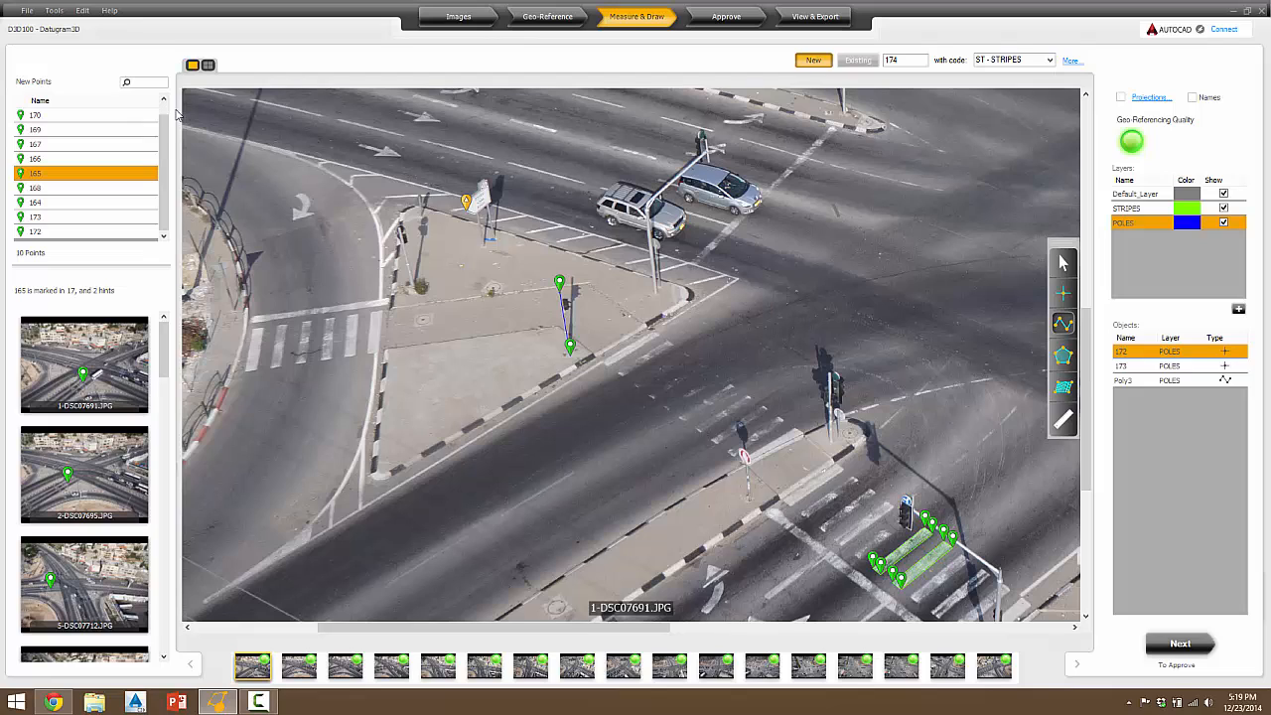
click(44, 13)
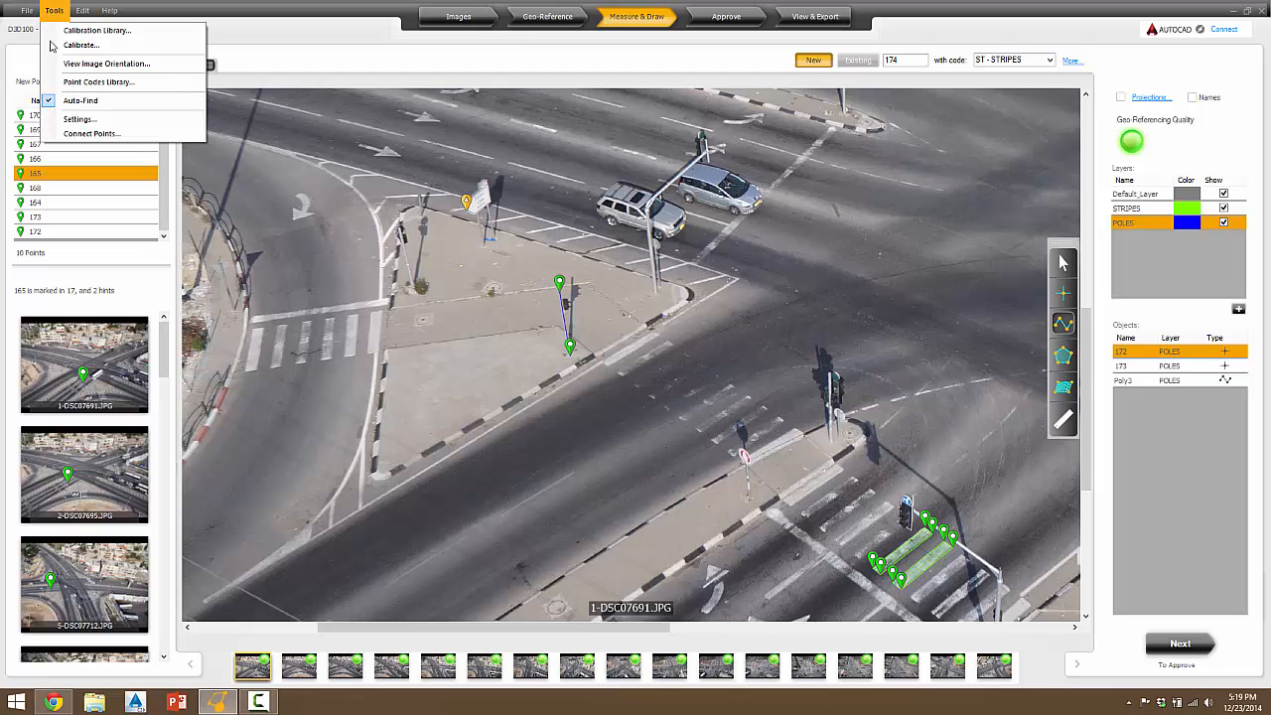
click(61, 101)
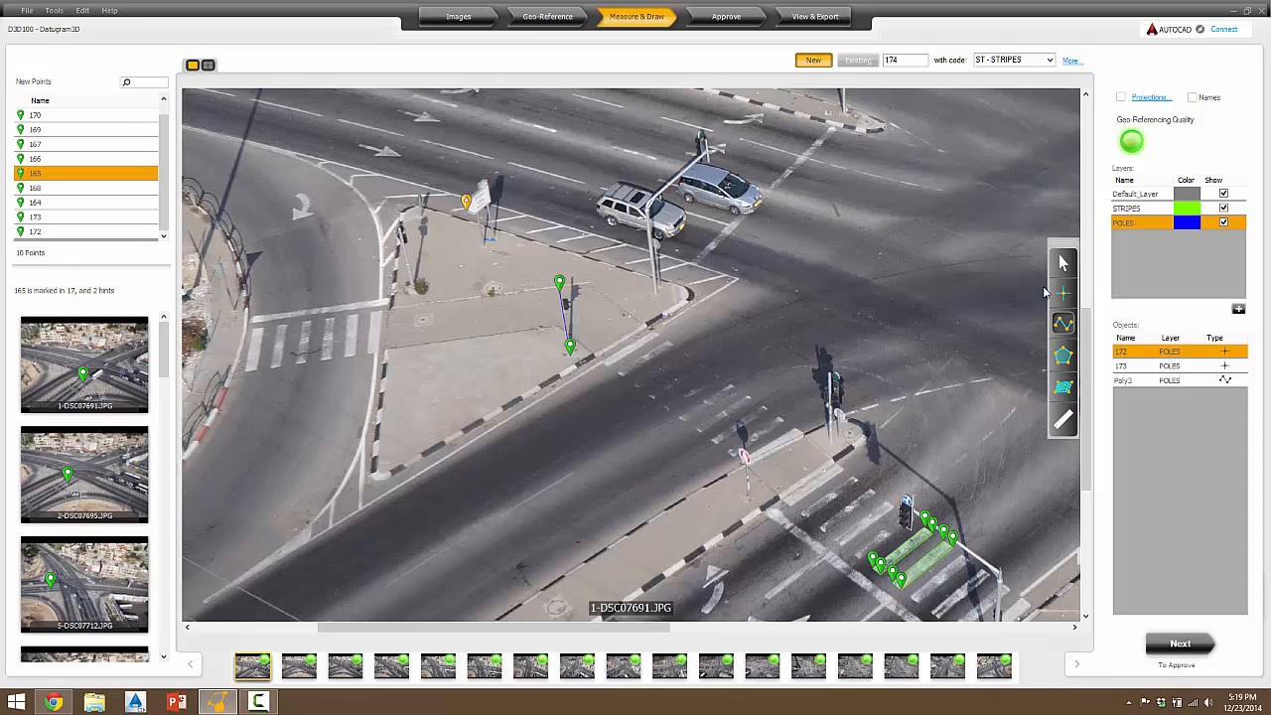
- Mark a new point at the upper end of the white edge on the overhead traffic light above the cars, and return to selection mode
click(1062, 293)
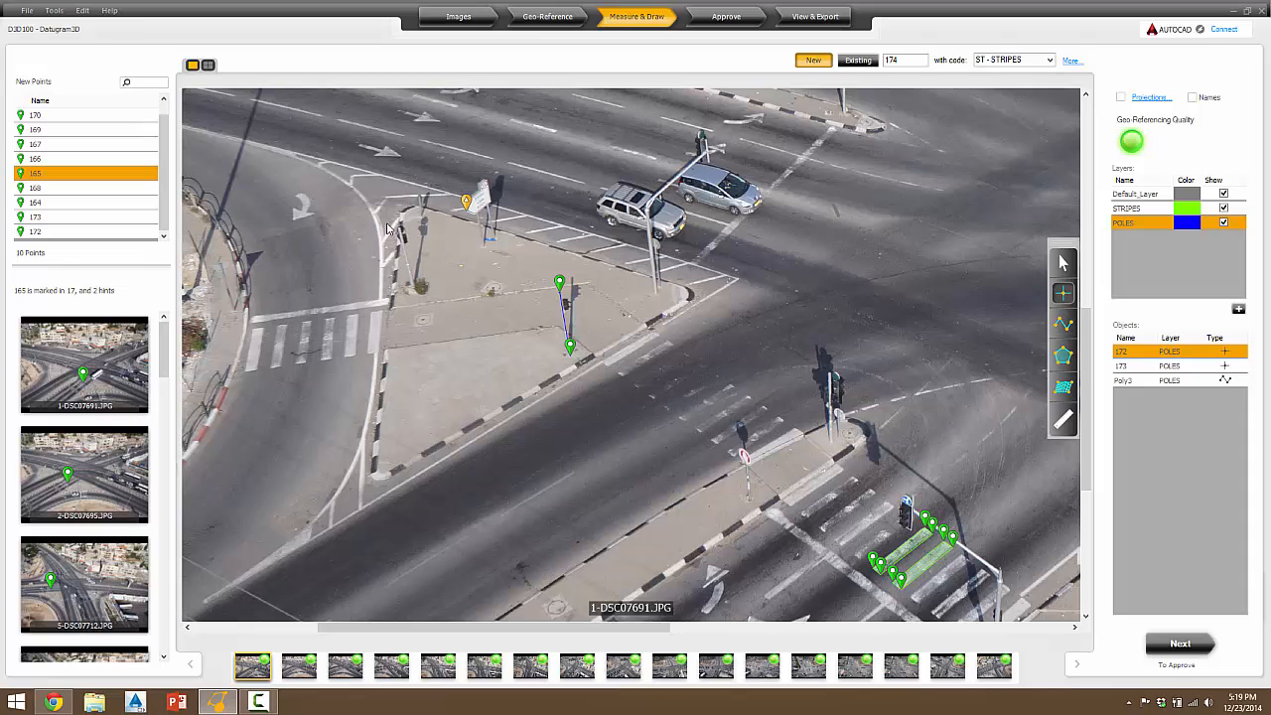
scroll(707, 137, up, 1)
scroll(708, 135, up, 3)
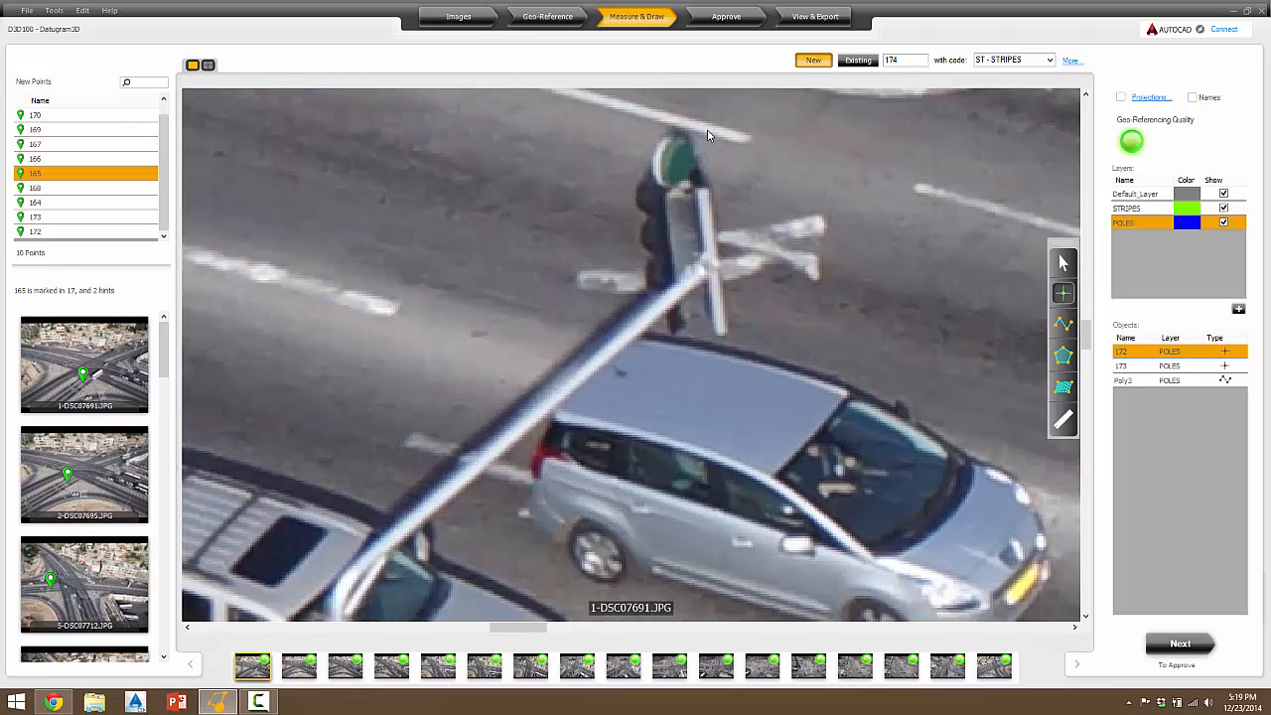
scroll(729, 138, down, 1)
scroll(726, 136, up, 5)
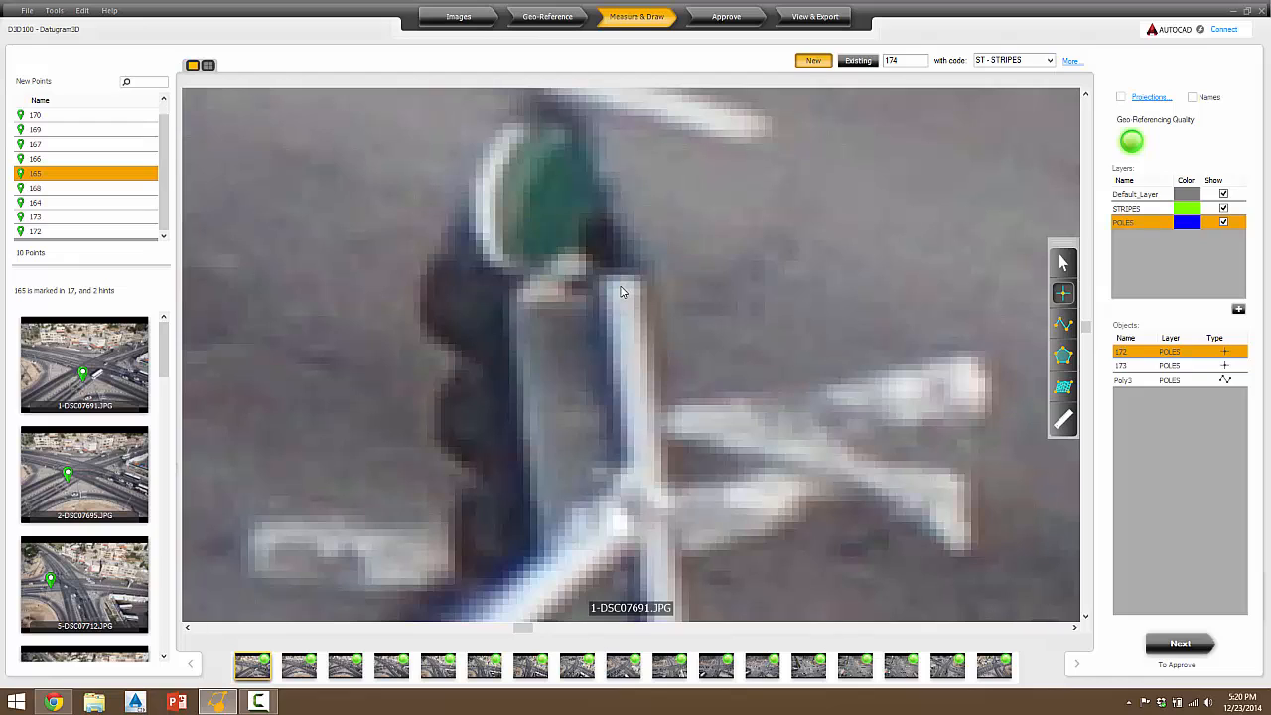
click(621, 288)
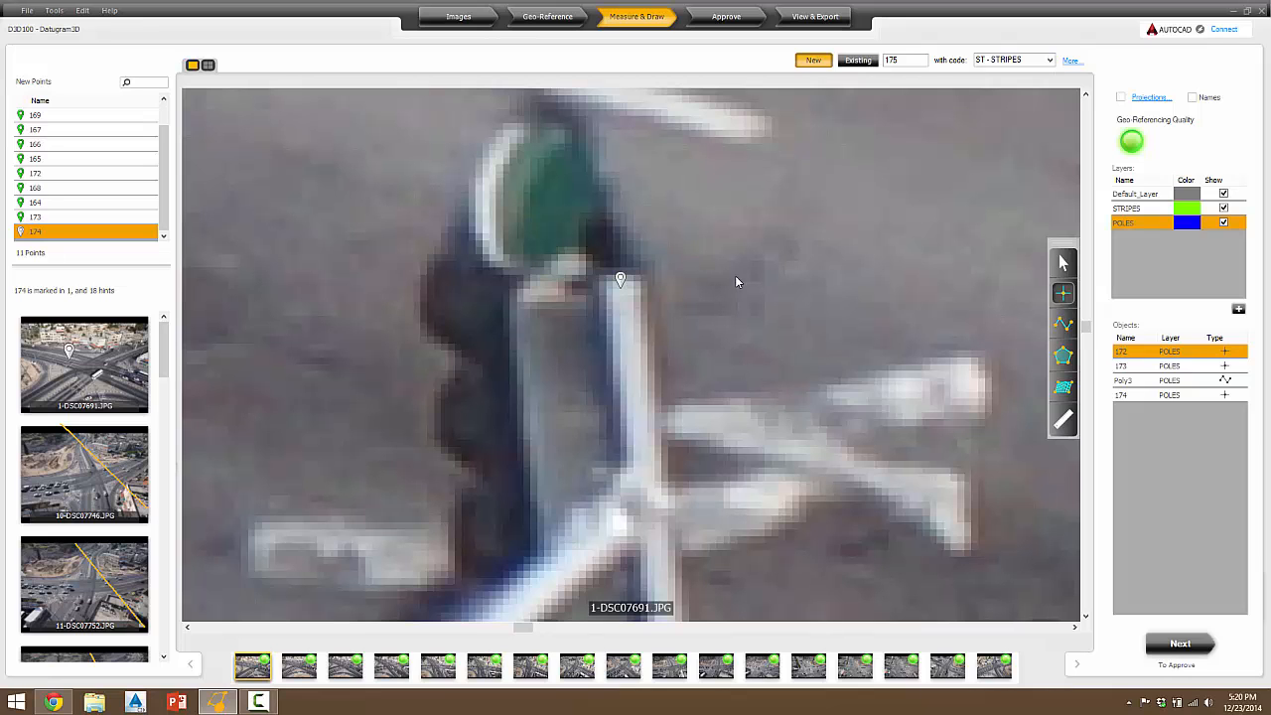
scroll(735, 275, down, 5)
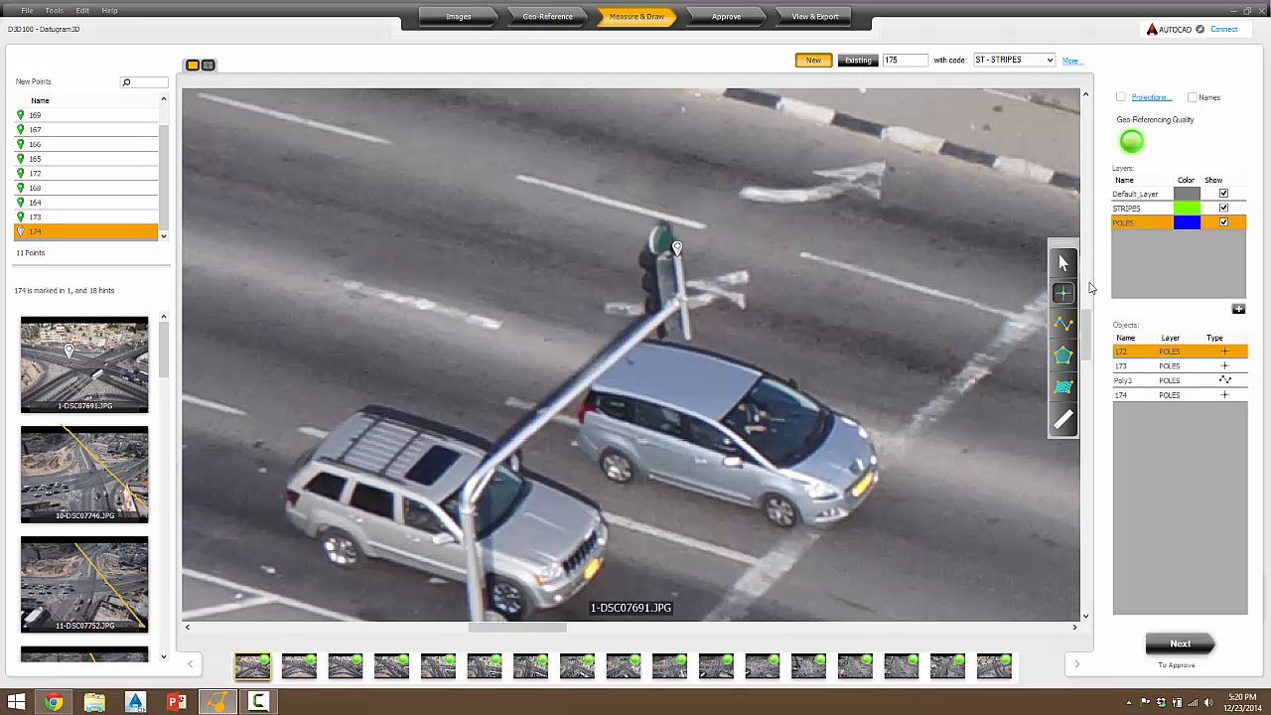
click(1063, 263)
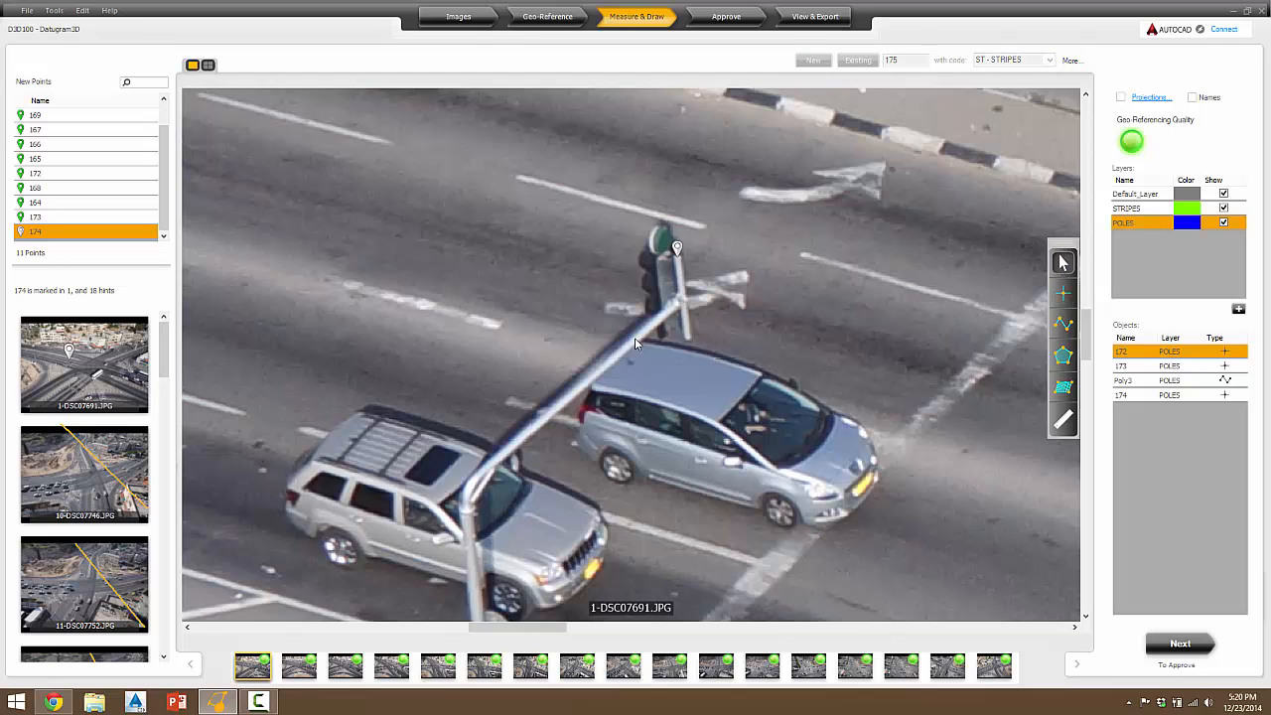
- Select point 174 and look through the image thumbnails for its marking and hint lines
click(677, 246)
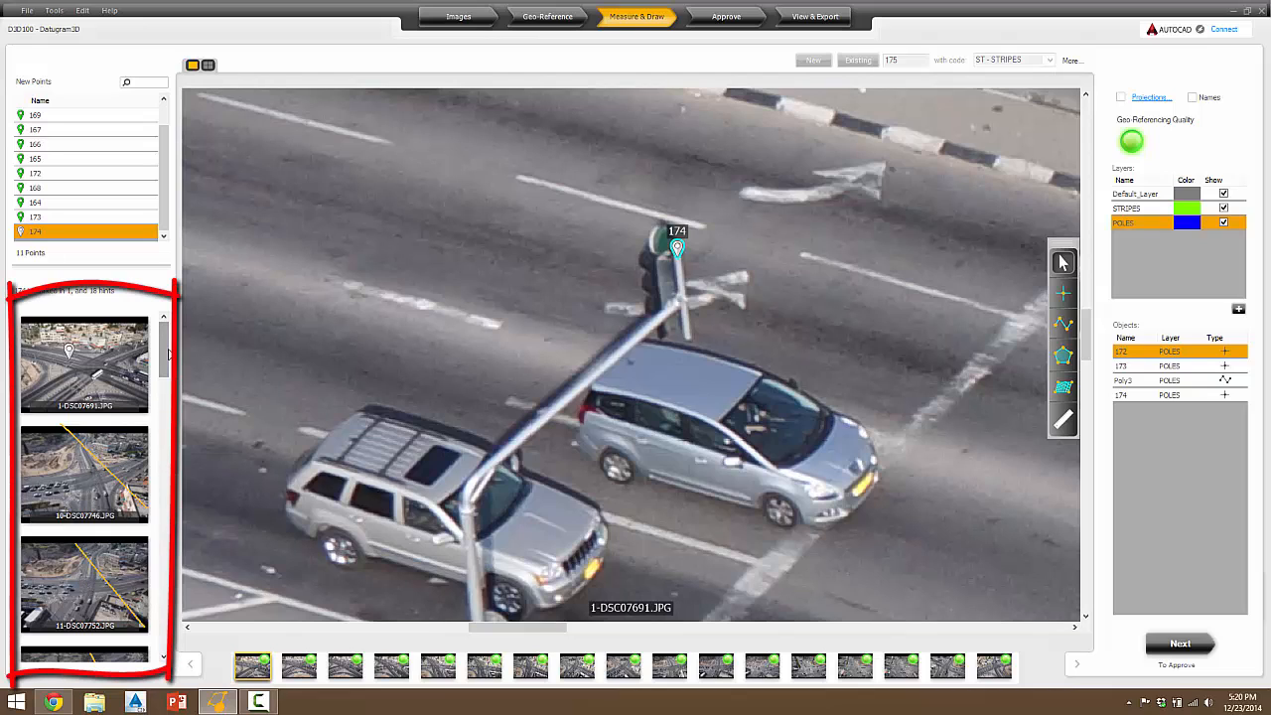
drag(167, 356, 151, 641)
drag(164, 489, 183, 347)
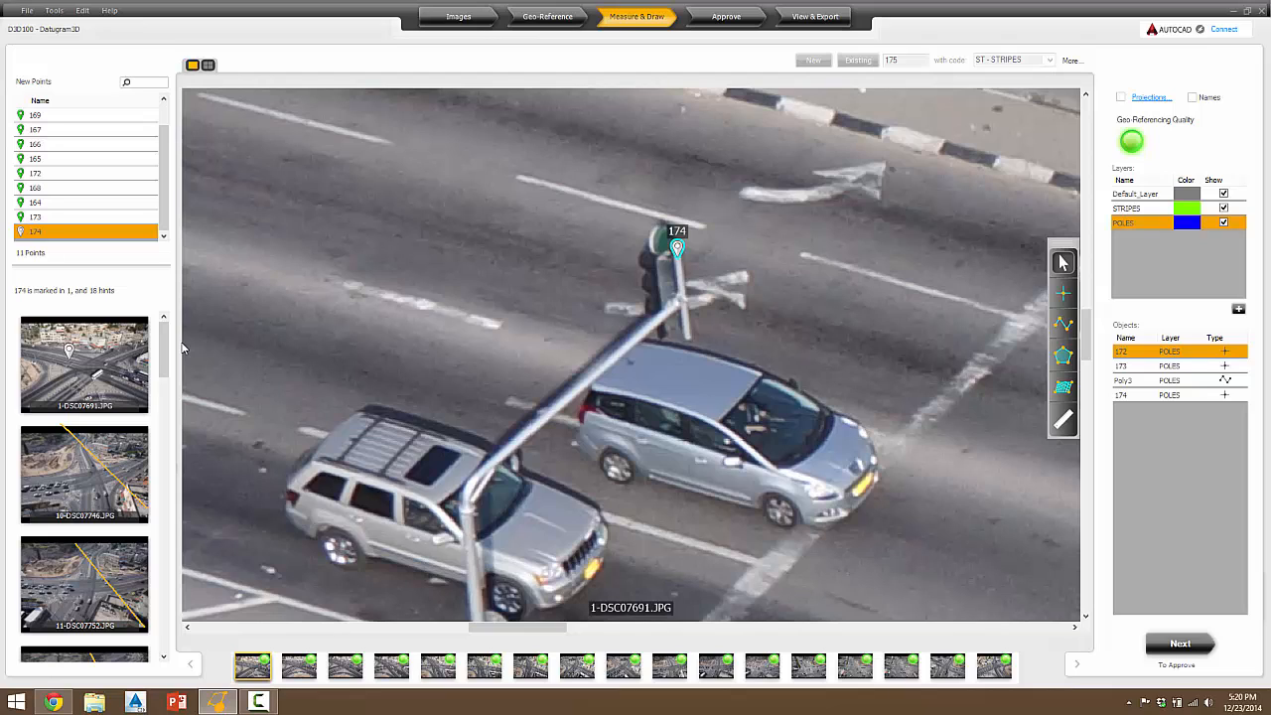
- Switch to the four-image layout and load 10-DSC07746.JPG, 11-DSC07752.JPG and the next hinted image alongside 1-DSC07691.JPG
click(208, 65)
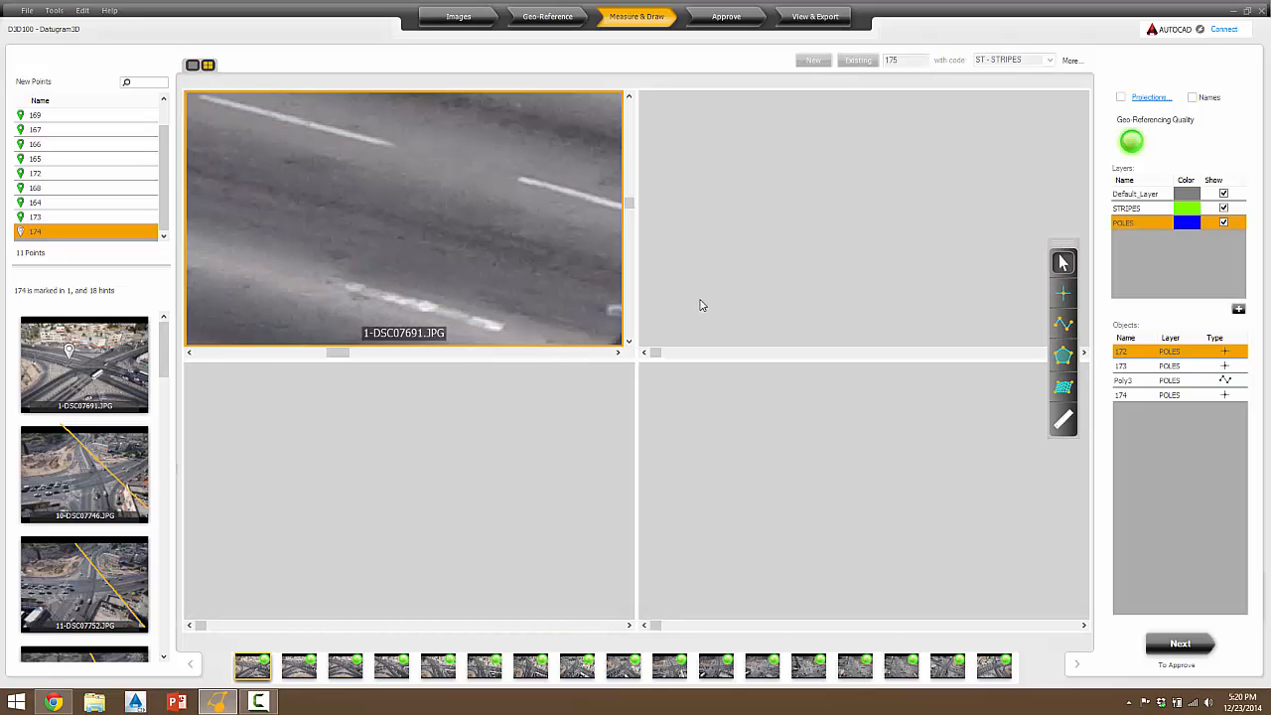
click(834, 263)
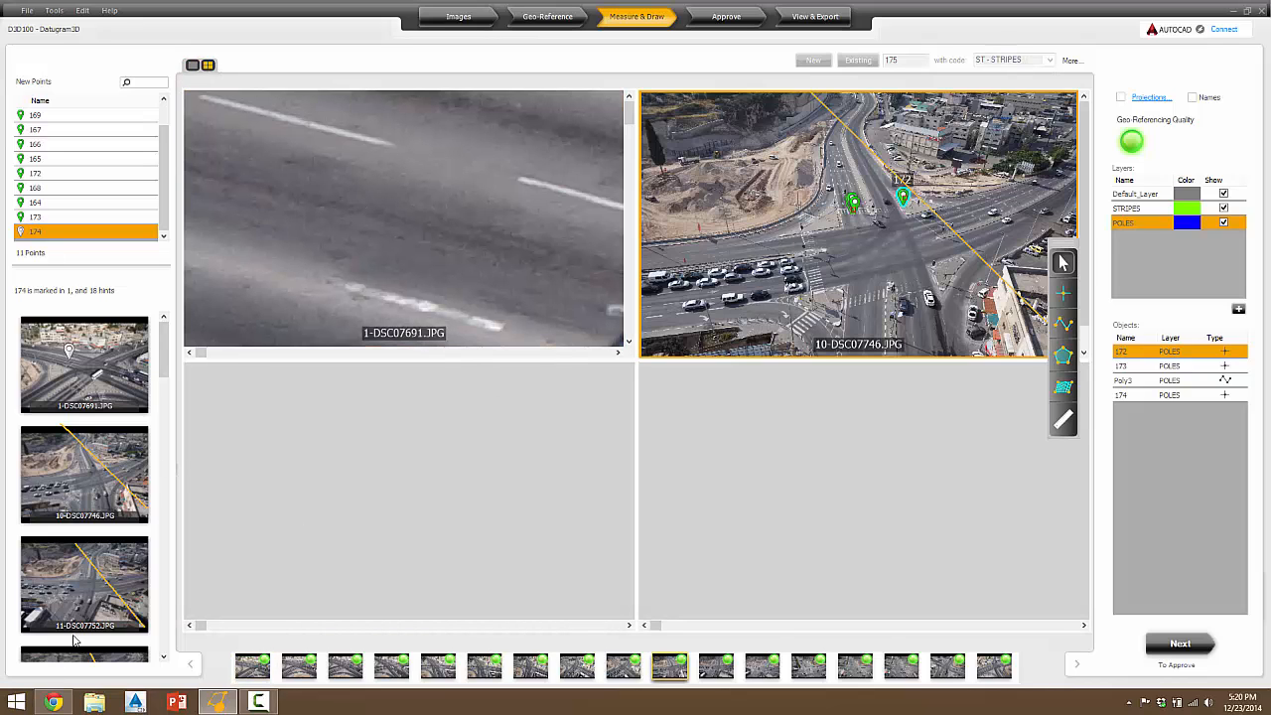
click(265, 553)
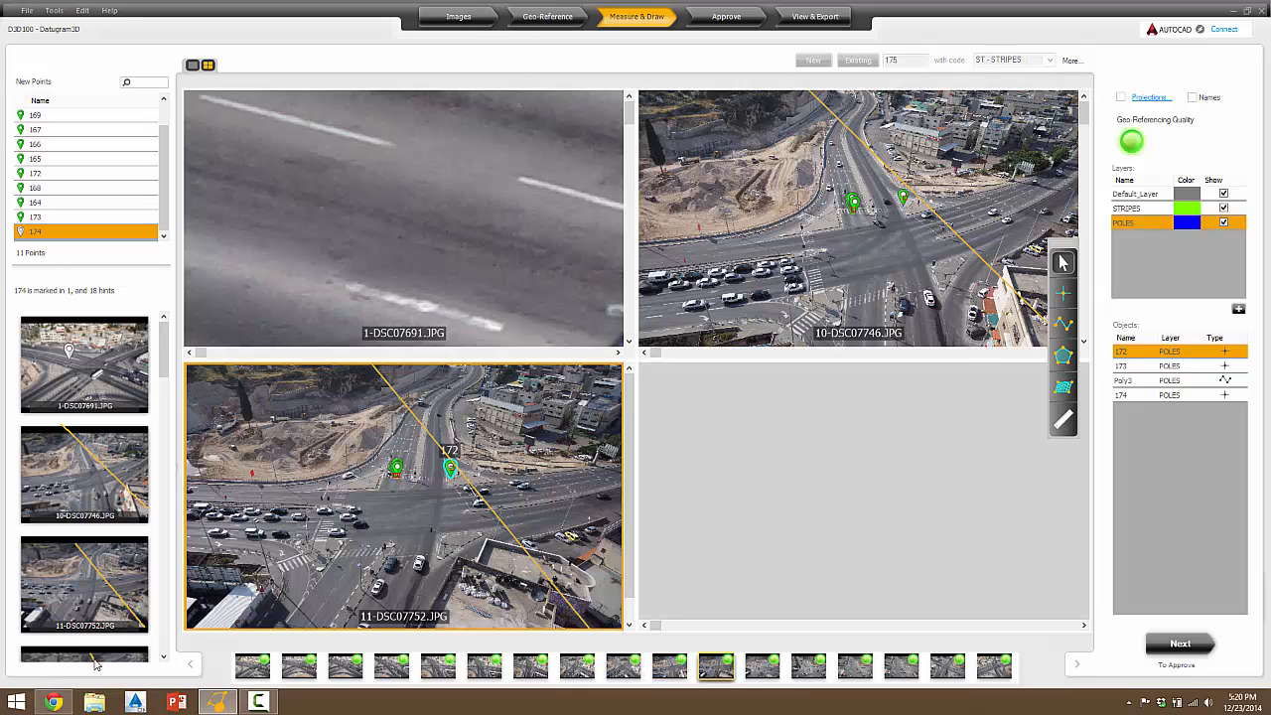
click(892, 563)
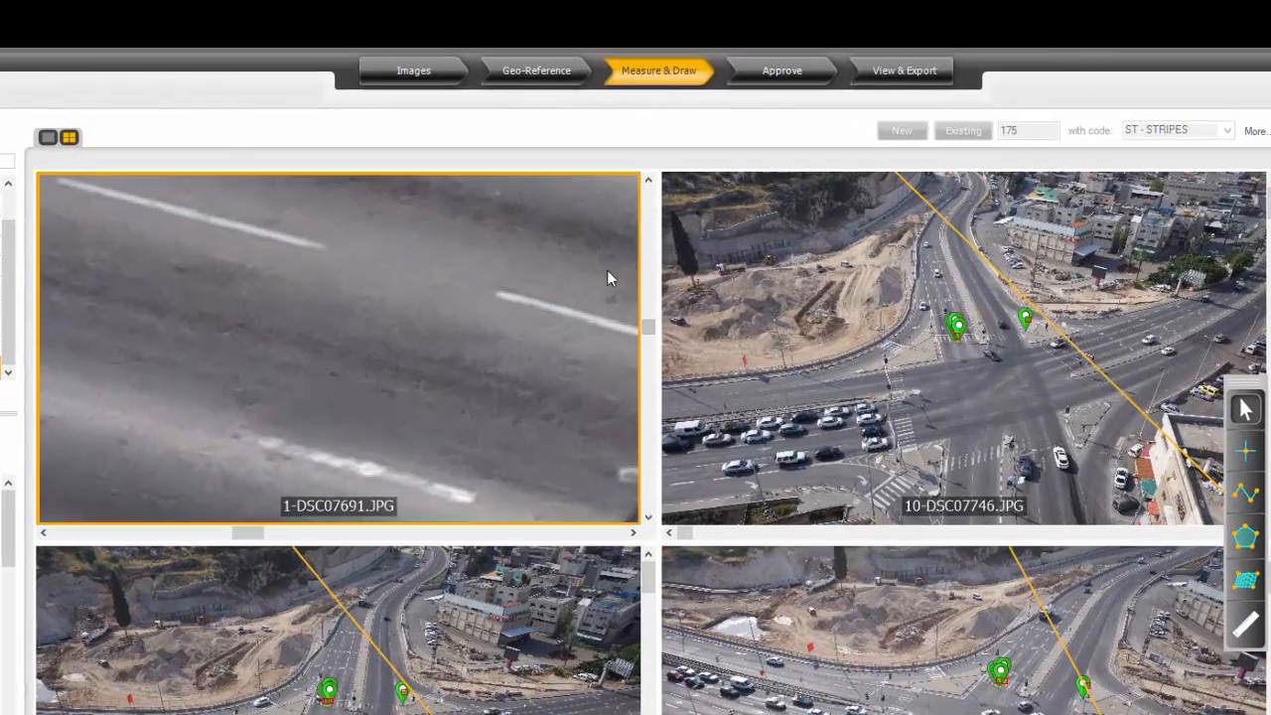
- Turn on the display of point names in all images, with point 174 on the traffic light in 1-DSC07691.JPG enlarged
scroll(388, 417, down, 5)
scroll(439, 433, up, 2)
scroll(439, 434, up, 8)
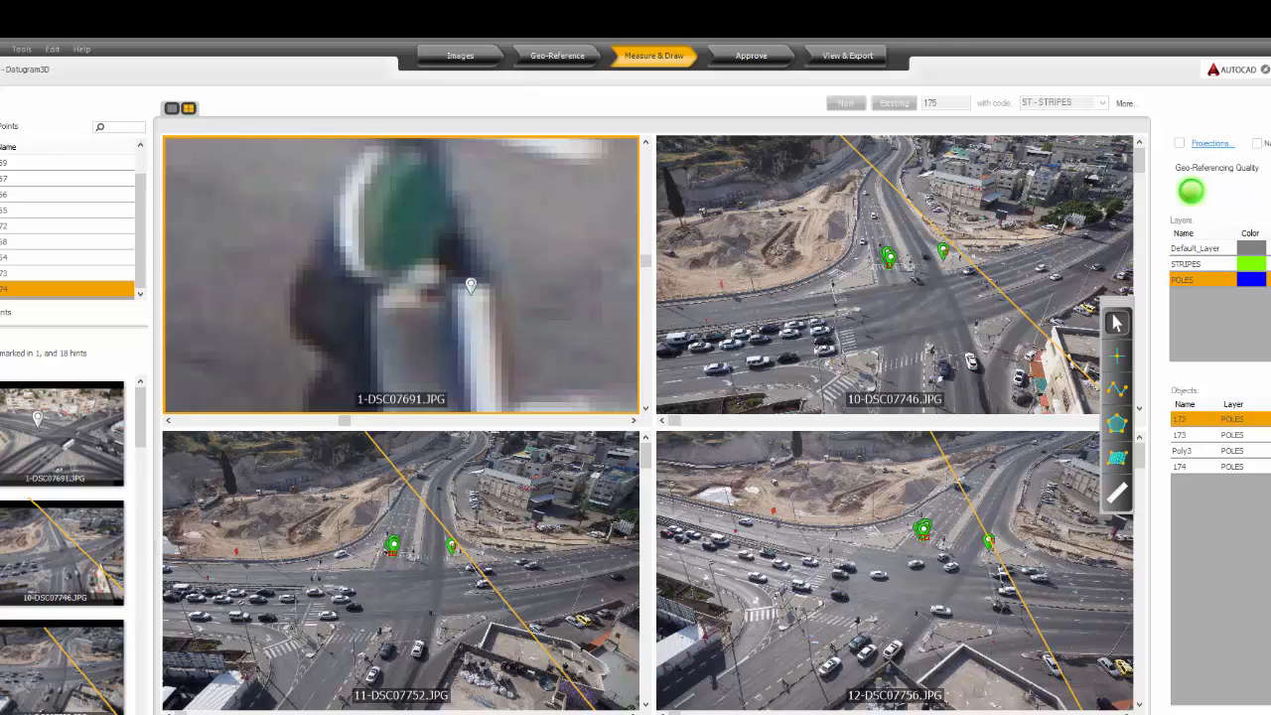
click(1258, 143)
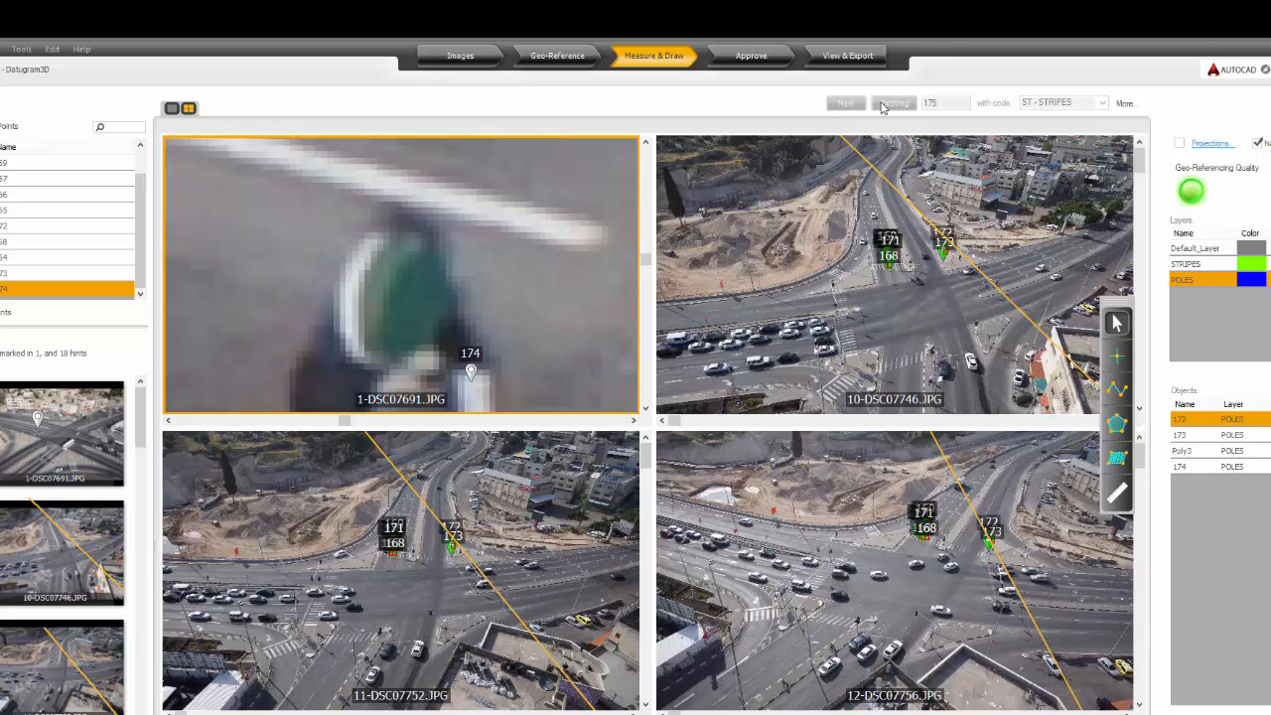
- Try to mark the traffic light's upper corner in 10-DSC07746.JPG as a new point named 174, accepting the next available name
click(939, 253)
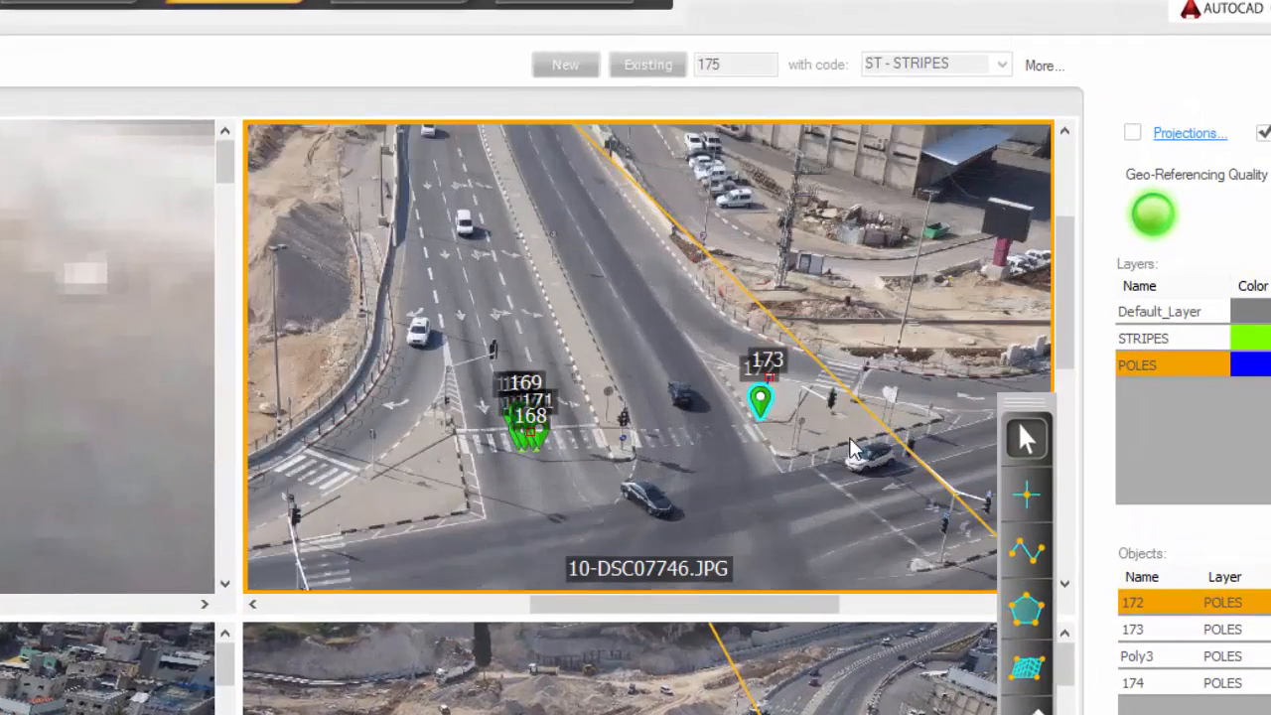
scroll(851, 450, up, 10)
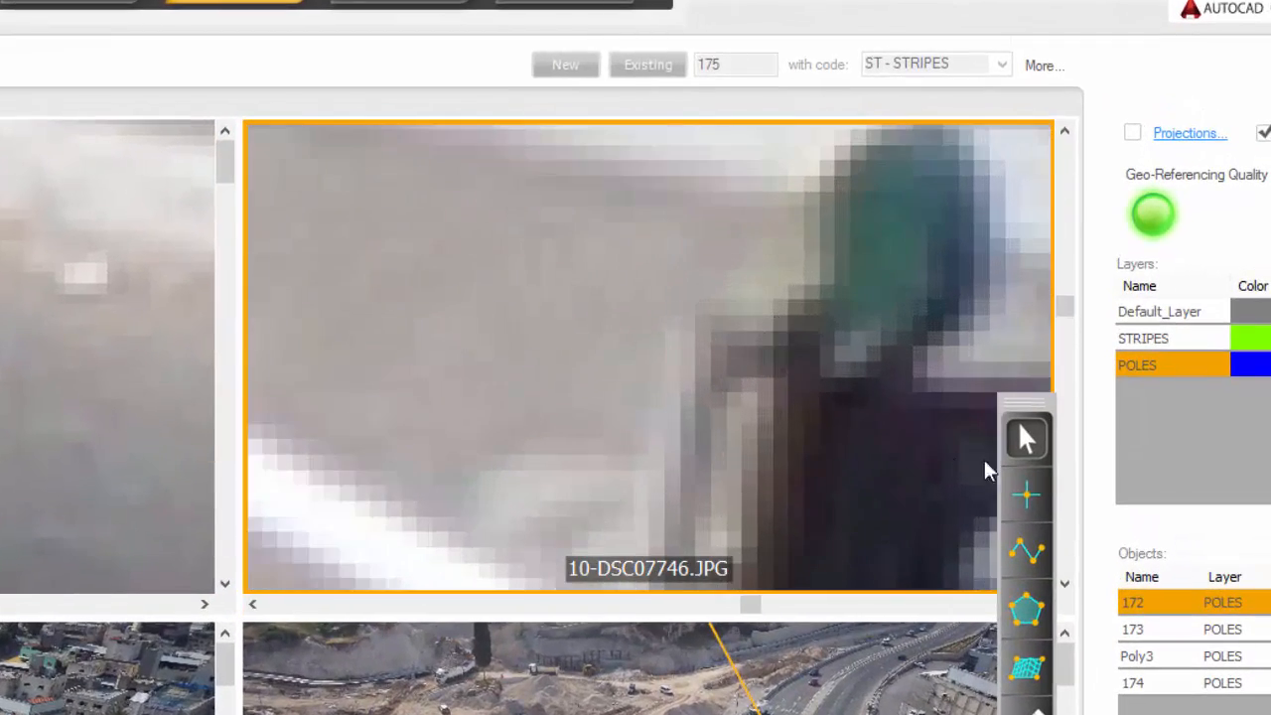
click(1024, 501)
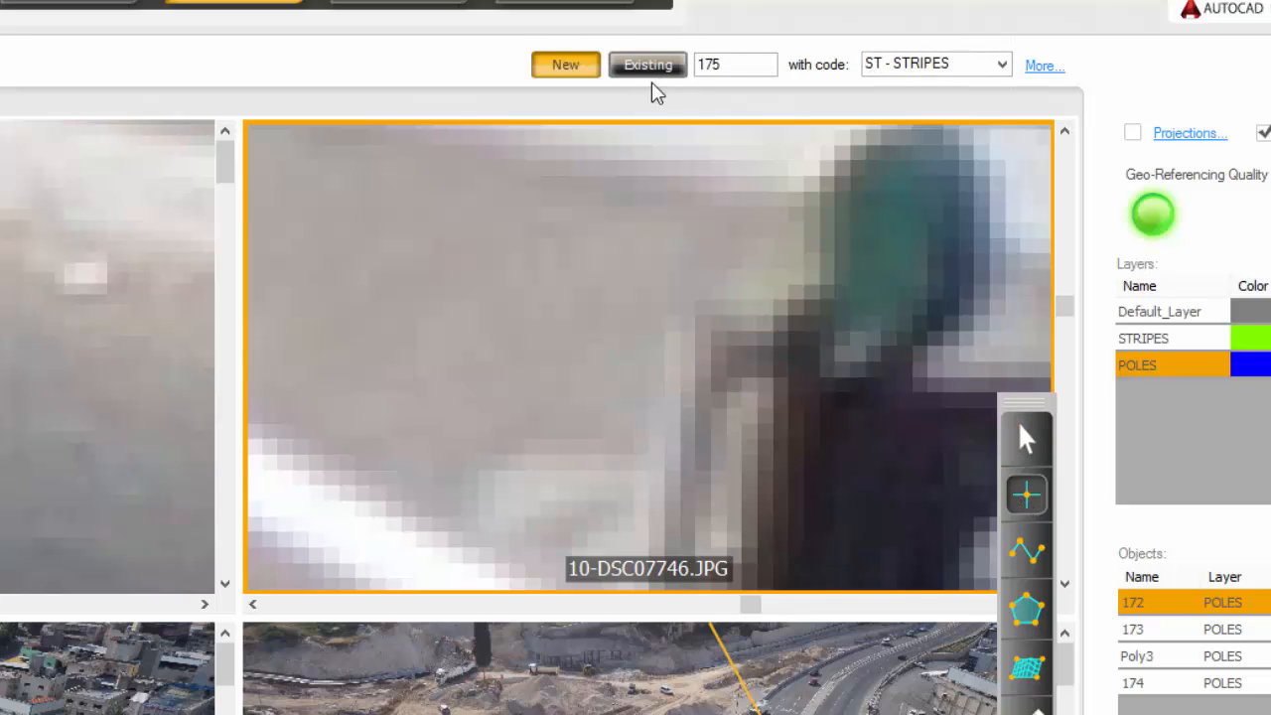
drag(697, 65, 767, 81)
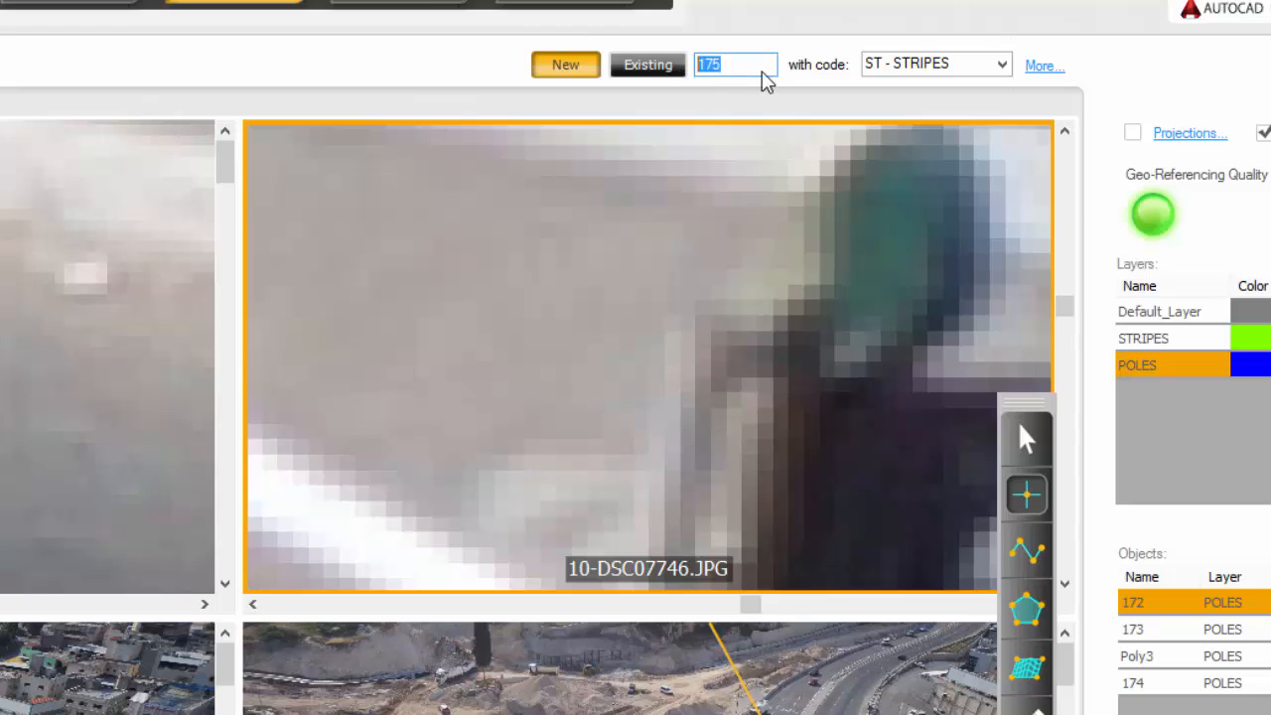
text(174)
click(702, 340)
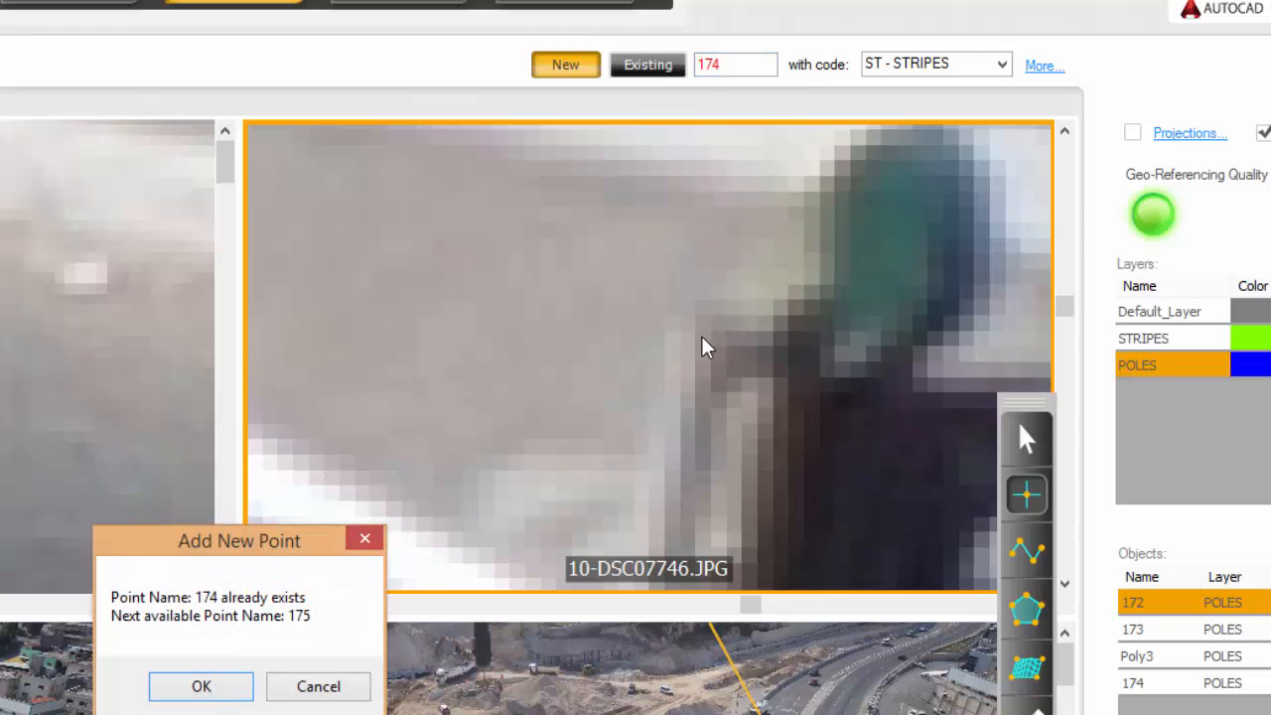
click(227, 689)
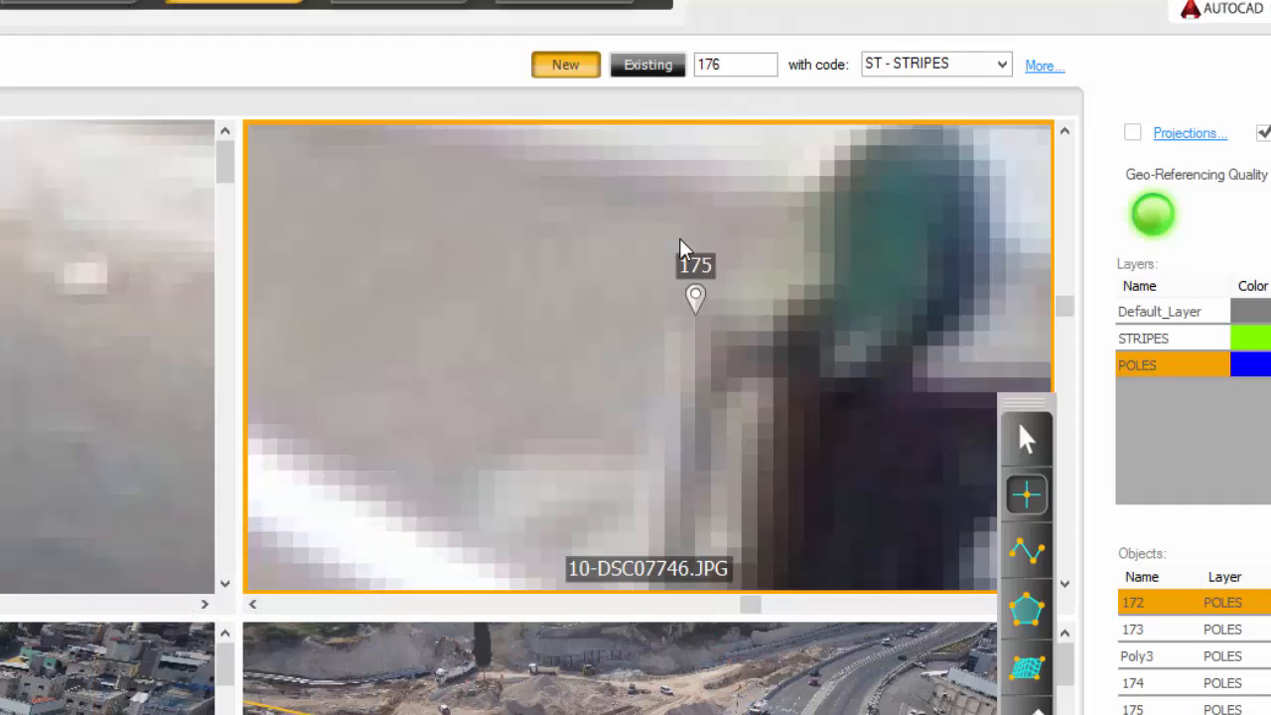
scroll(776, 316, down, 4)
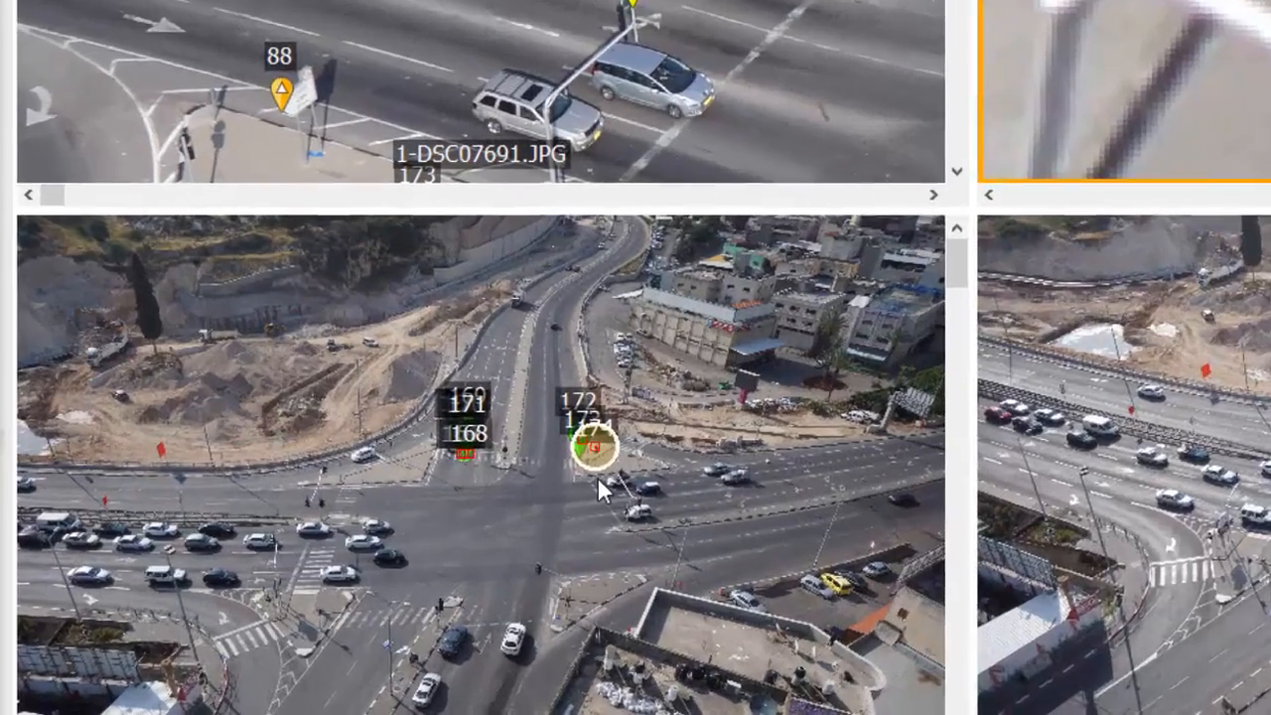
- Mark existing point 174 in 11-DSC07752.JPG at the upper corner of the traffic light frame, near its hint circle
click(594, 475)
scroll(592, 474, up, 8)
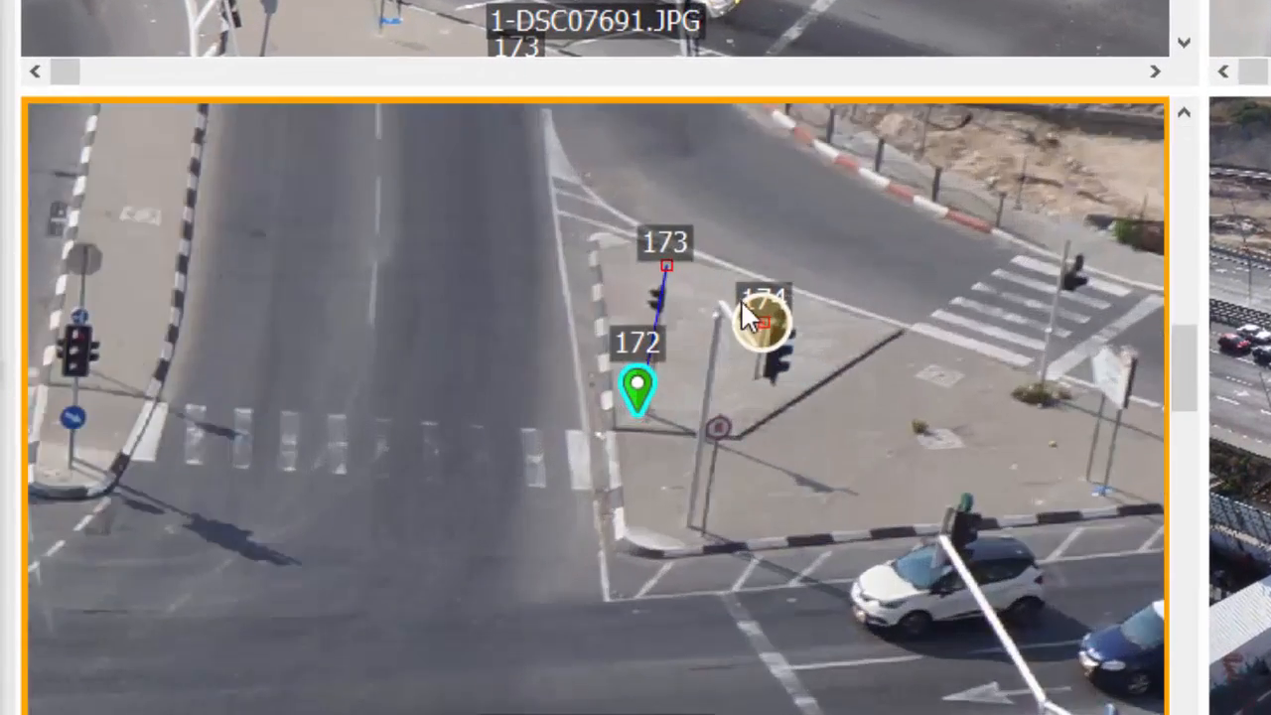
scroll(741, 303, up, 10)
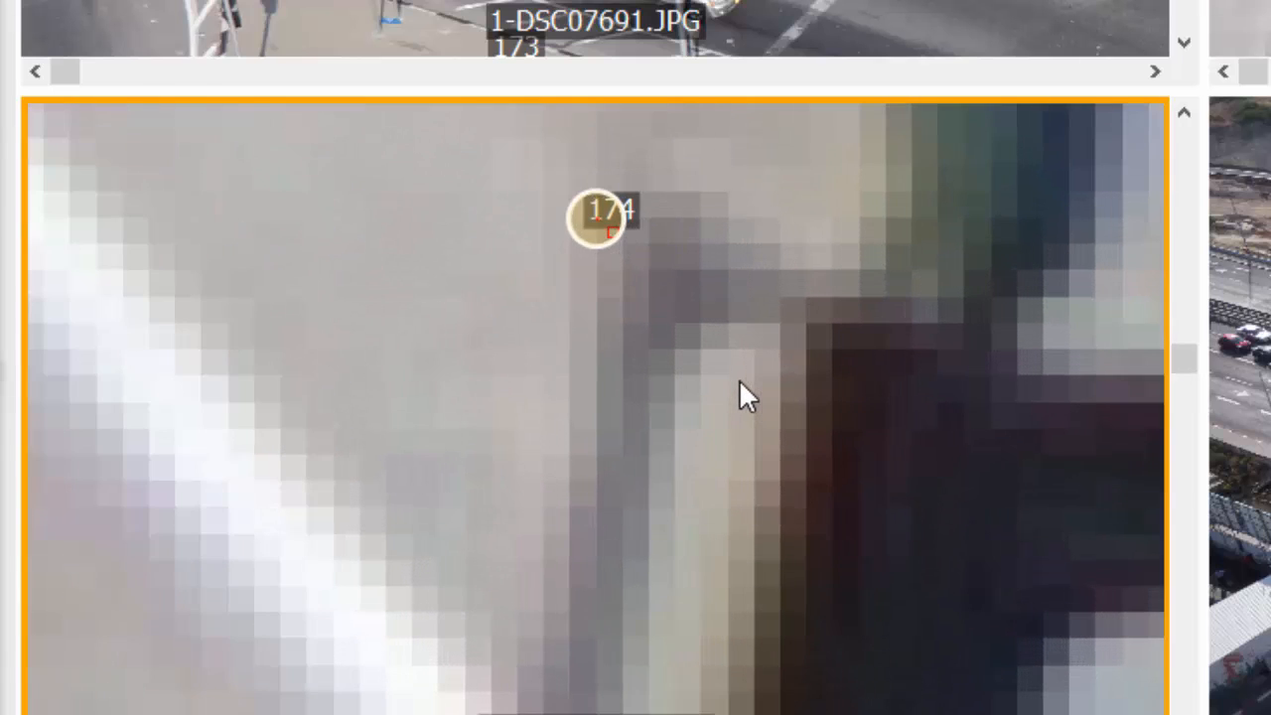
scroll(746, 460, down, 3)
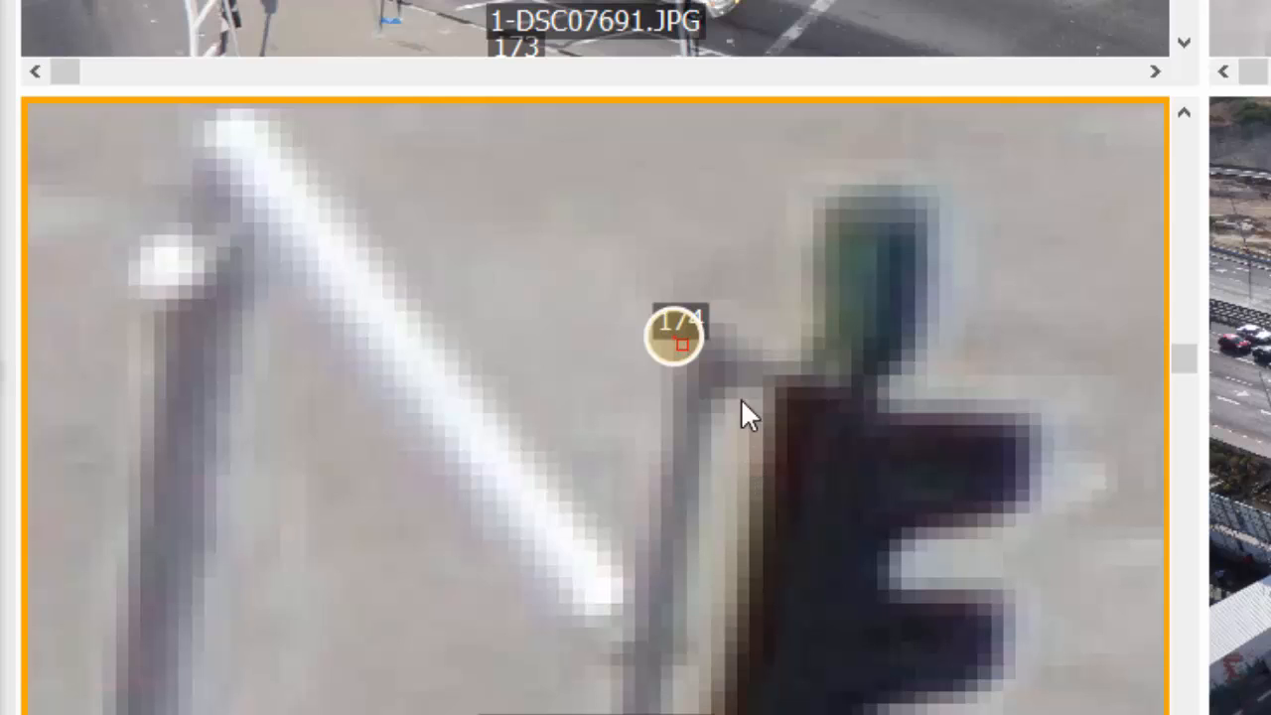
click(702, 335)
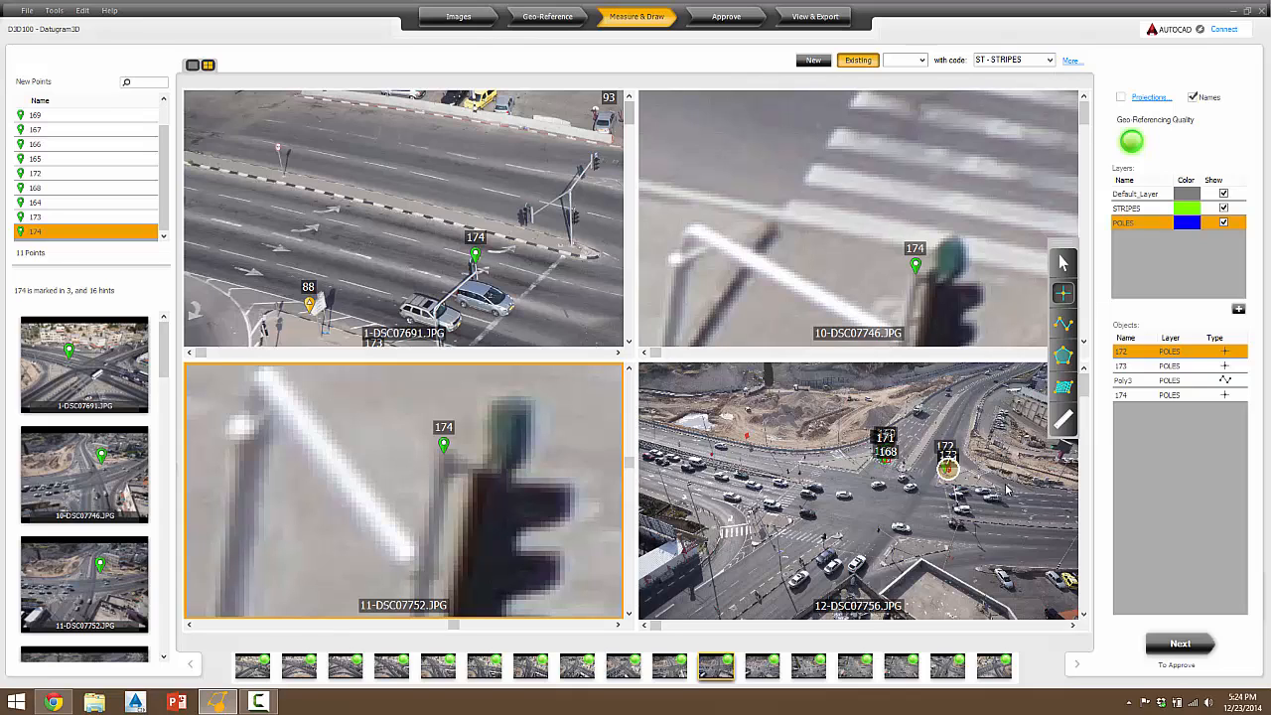
- Mark existing point 174 in 12-DSC07756.JPG at the upper corner of the same traffic light frame
click(953, 481)
scroll(952, 478, up, 3)
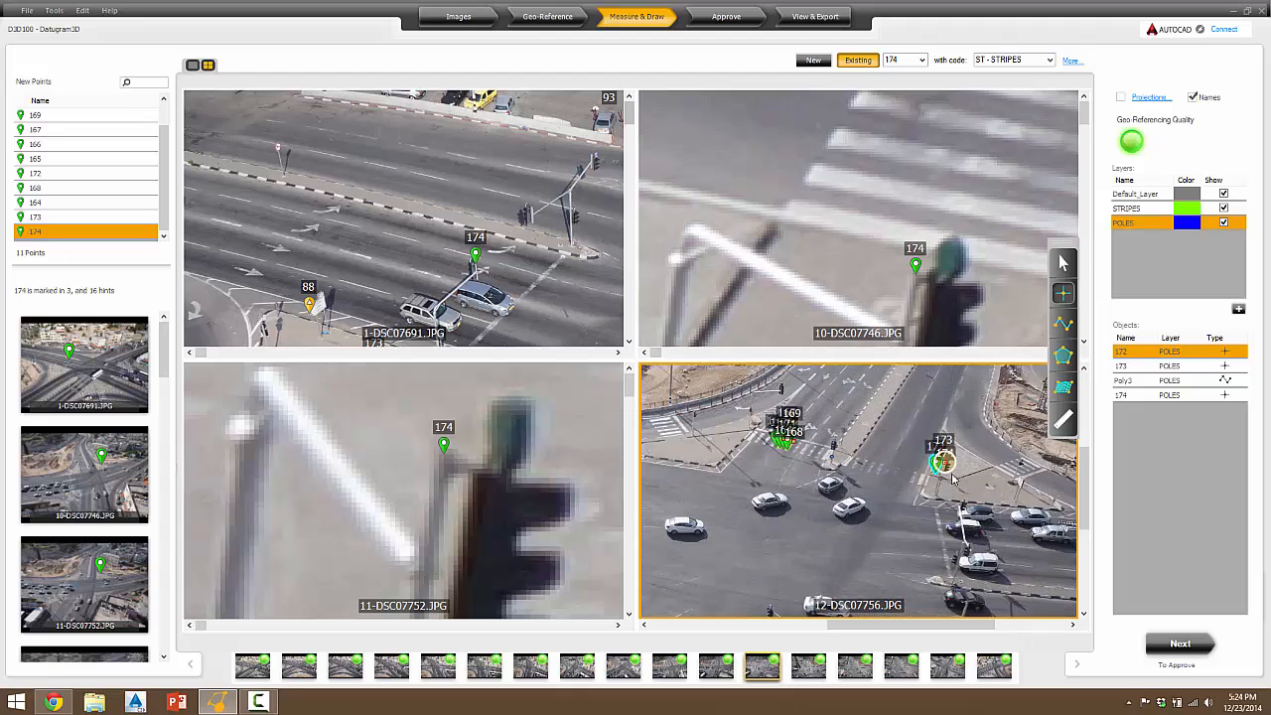
scroll(939, 452, up, 4)
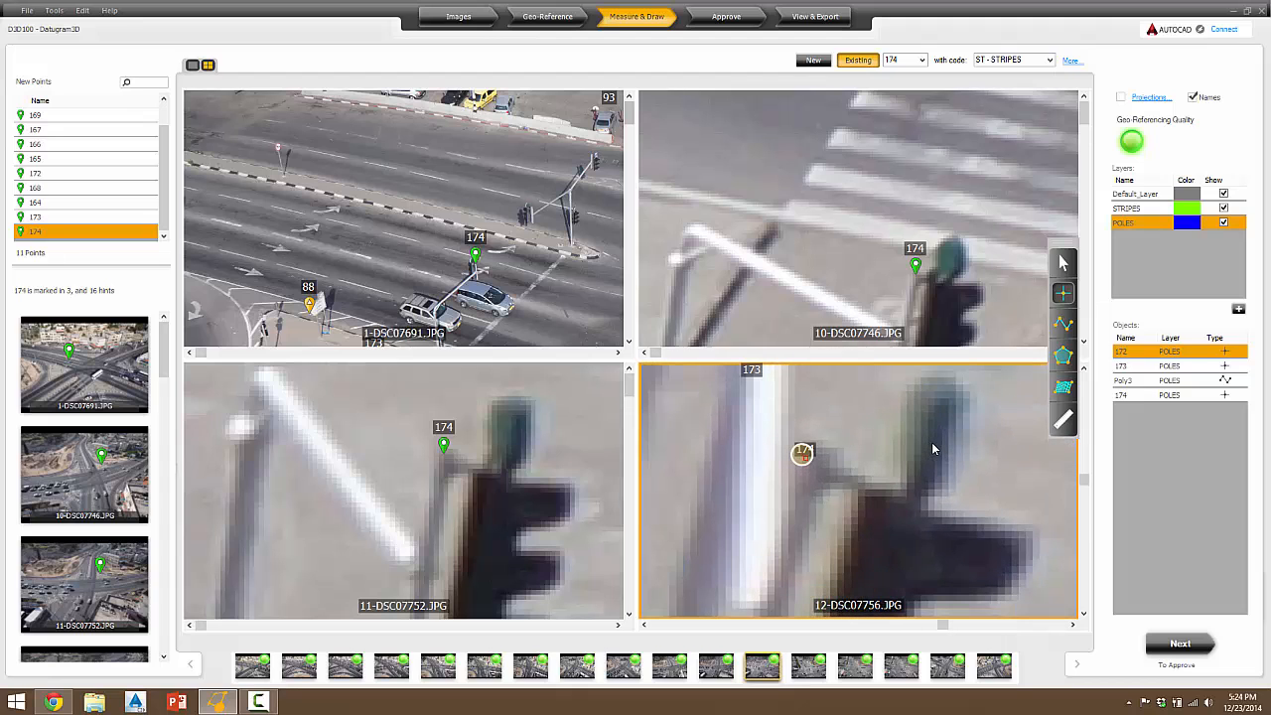
click(817, 453)
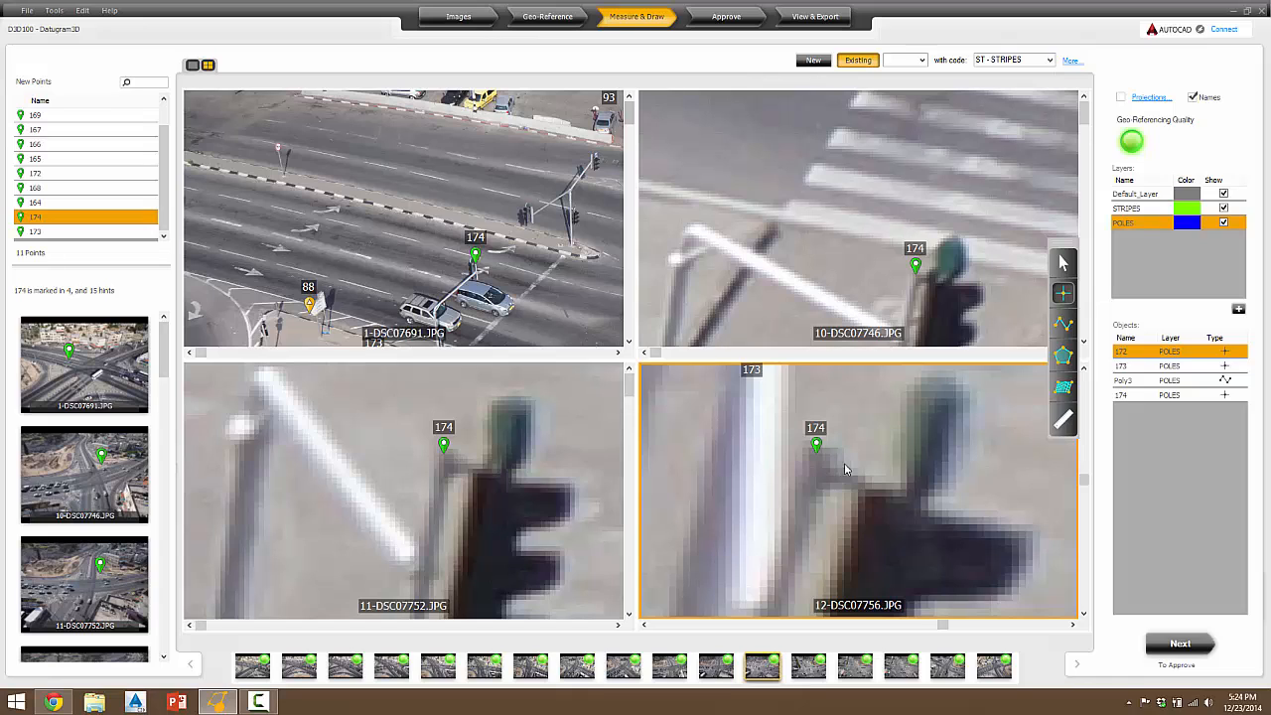
- Return to the single-image layout and show the wider intersection in 12-DSC07756.JPG
click(193, 65)
scroll(502, 190, down, 8)
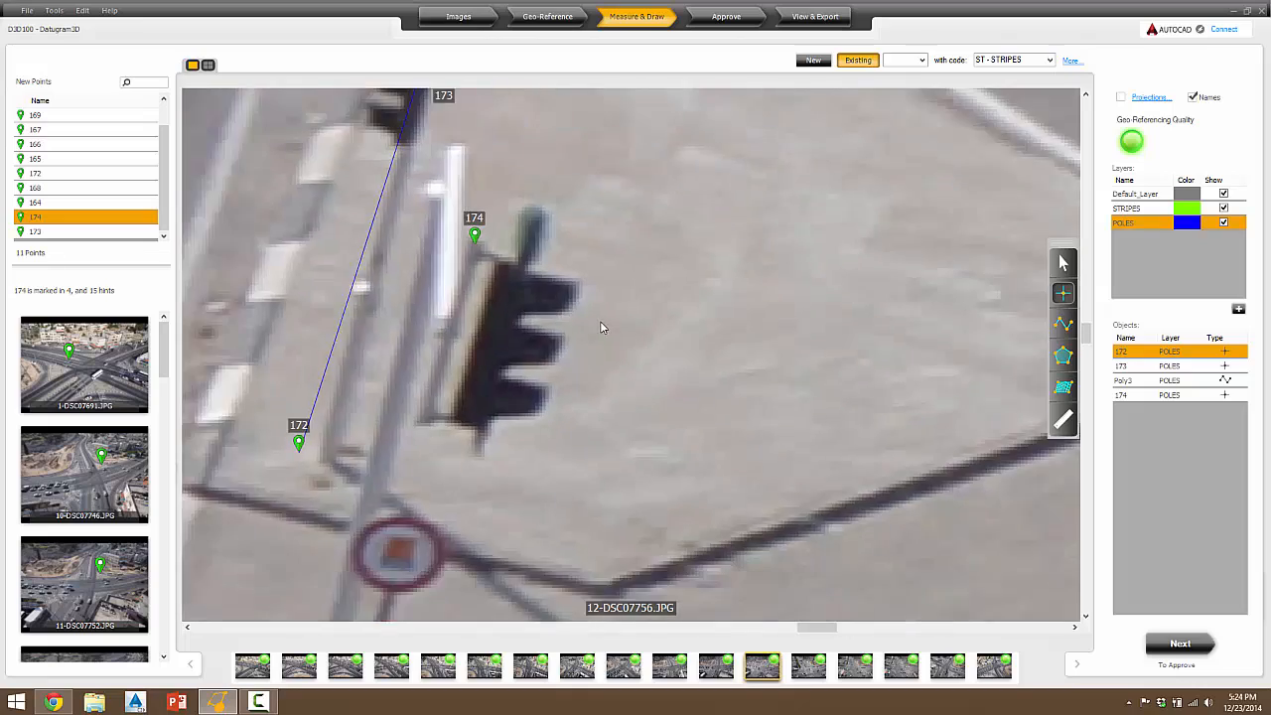
scroll(612, 347, down, 5)
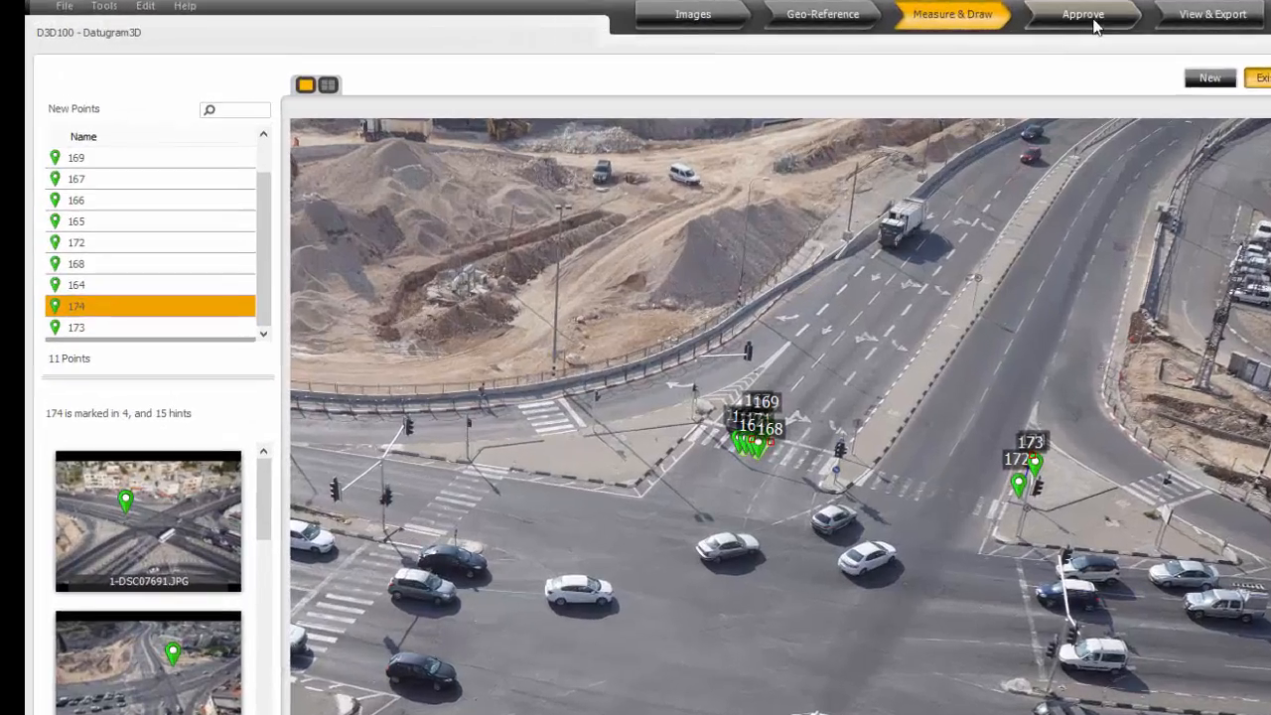
- Go to the Approve stage and turn Auto-Find back on
click(731, 17)
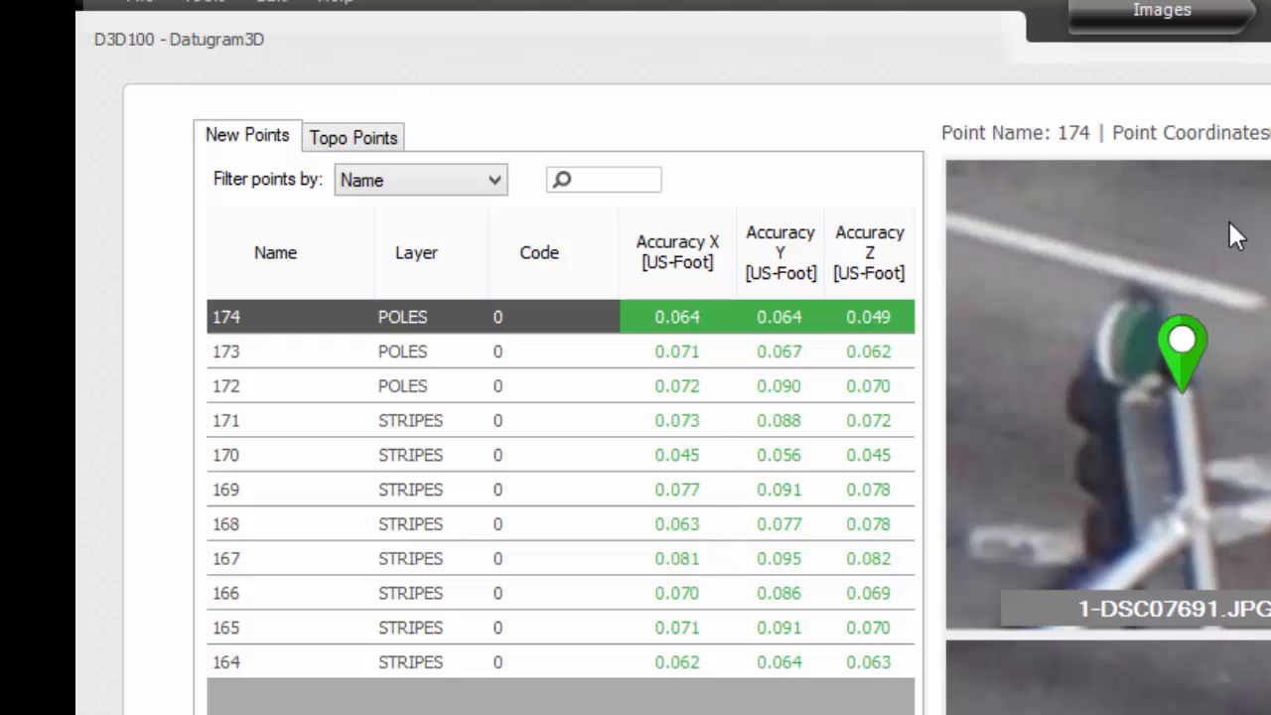
click(205, 6)
click(288, 209)
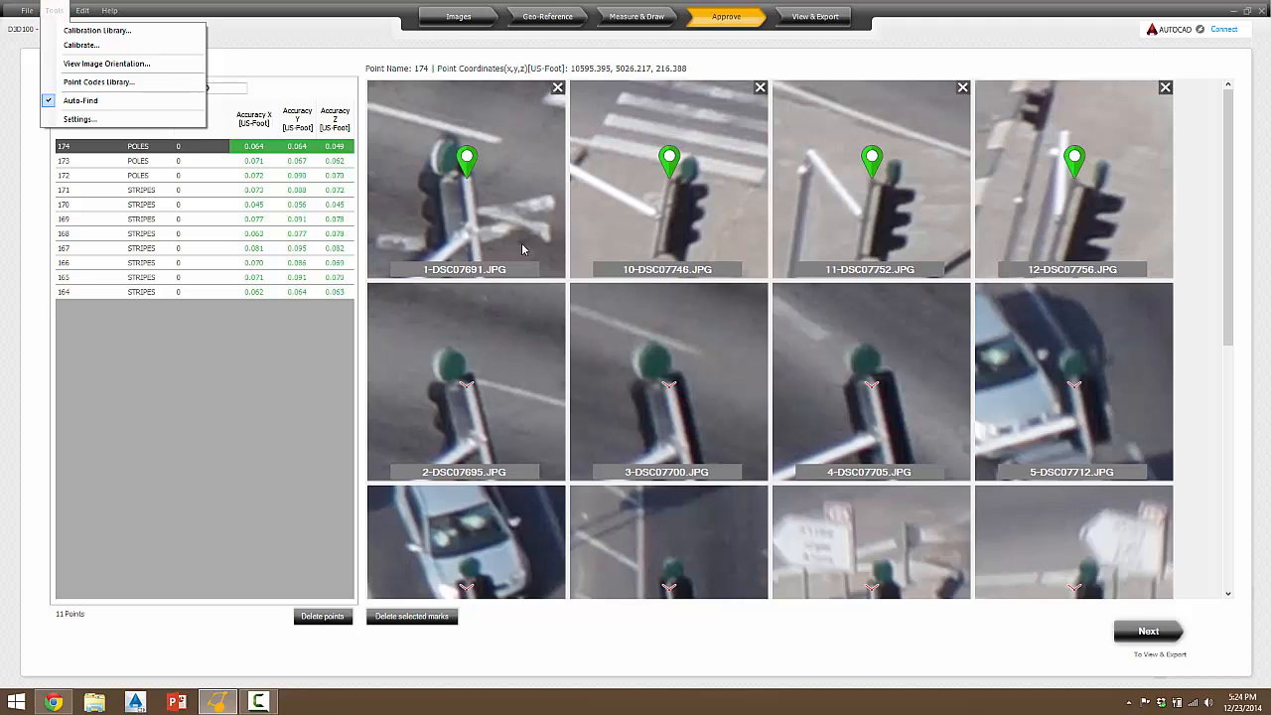
click(338, 29)
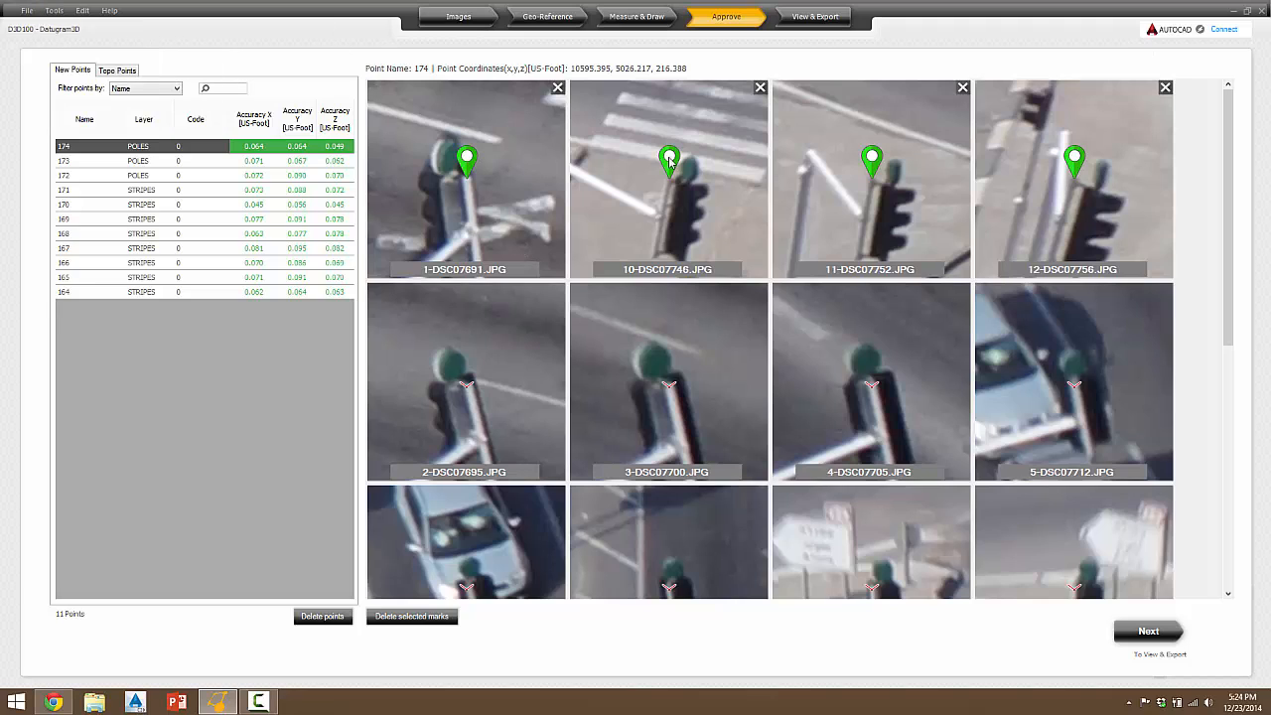
- Mark point 174 at its hints in 2-DSC07695.JPG, 3-DSC07700.JPG and 4-DSC07705.JPG
click(469, 388)
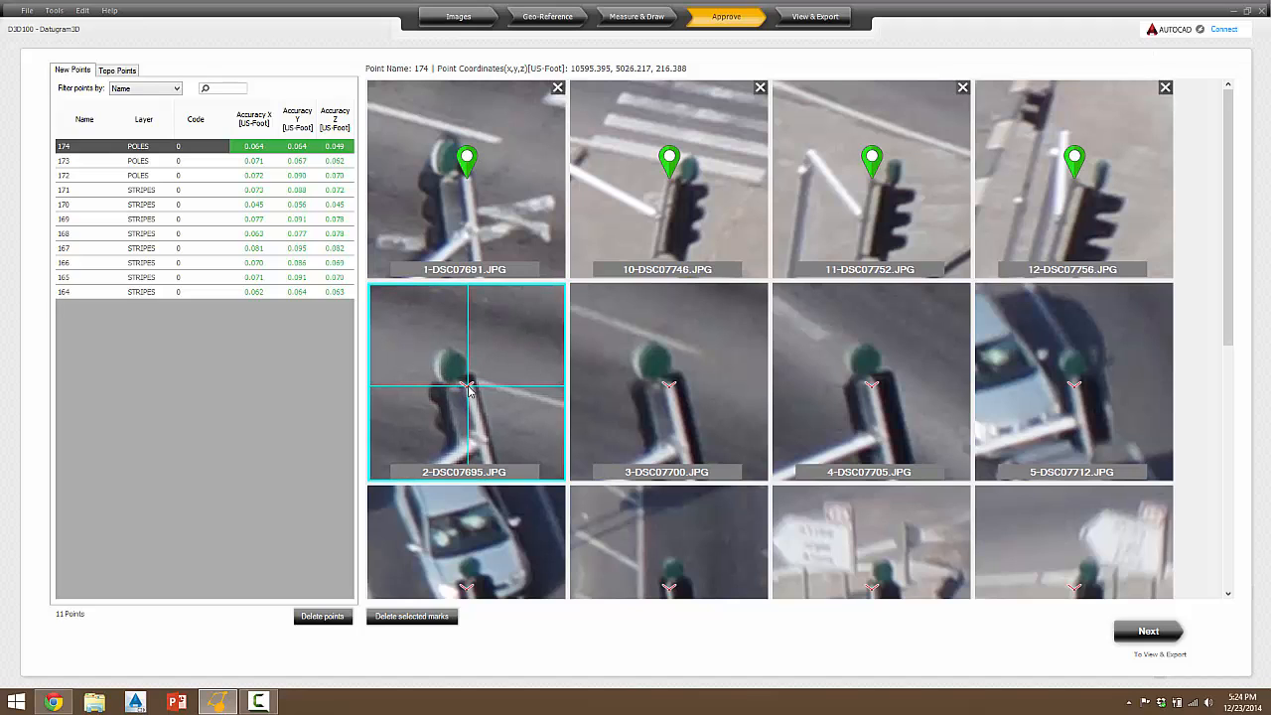
click(469, 389)
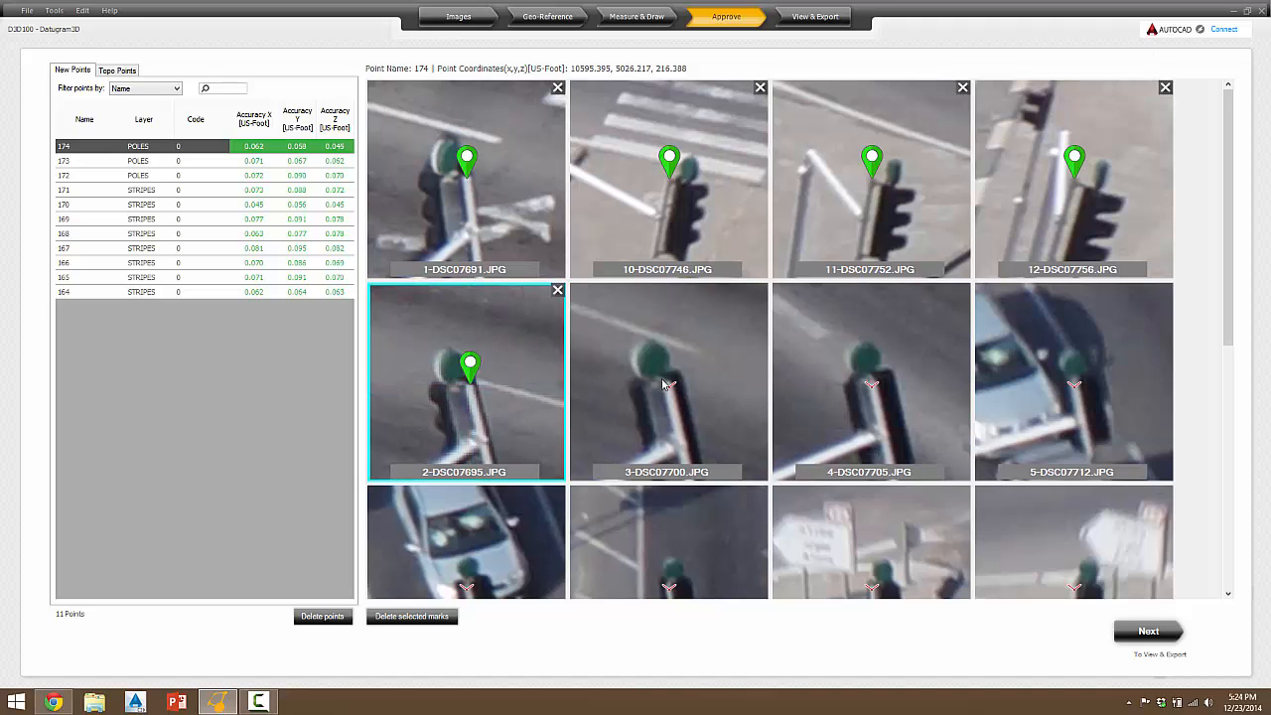
click(668, 388)
click(669, 385)
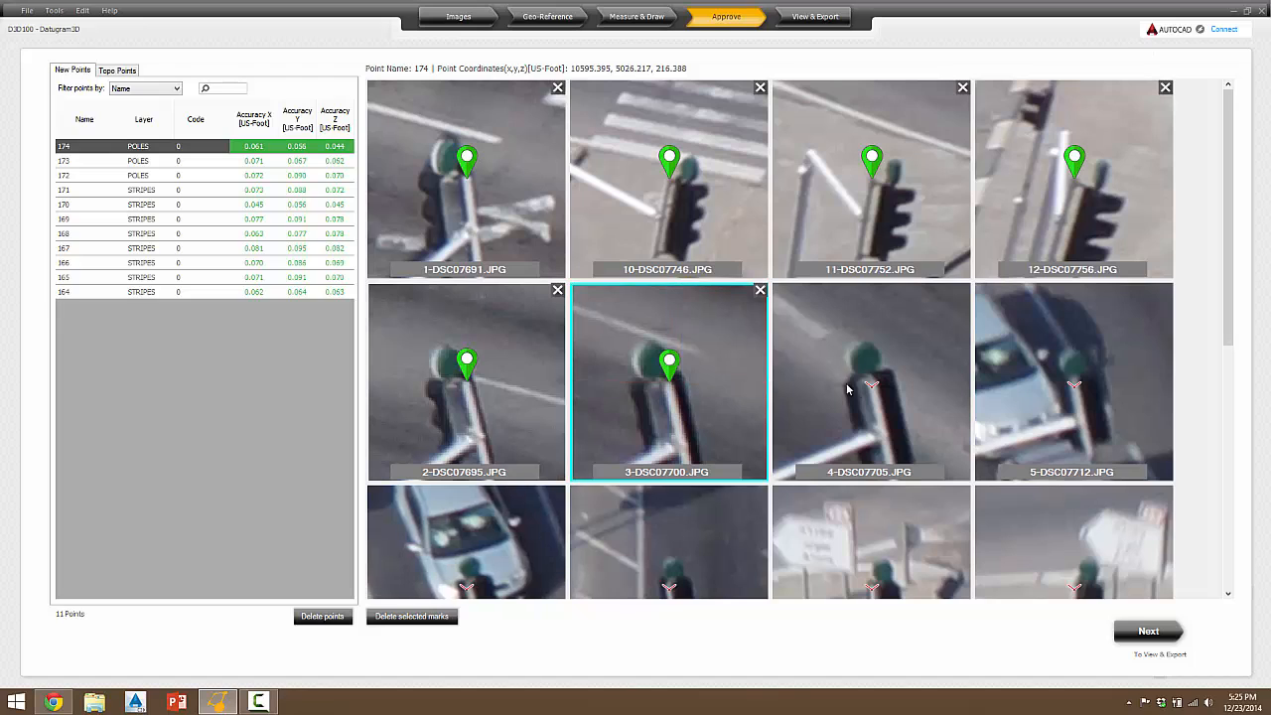
click(875, 387)
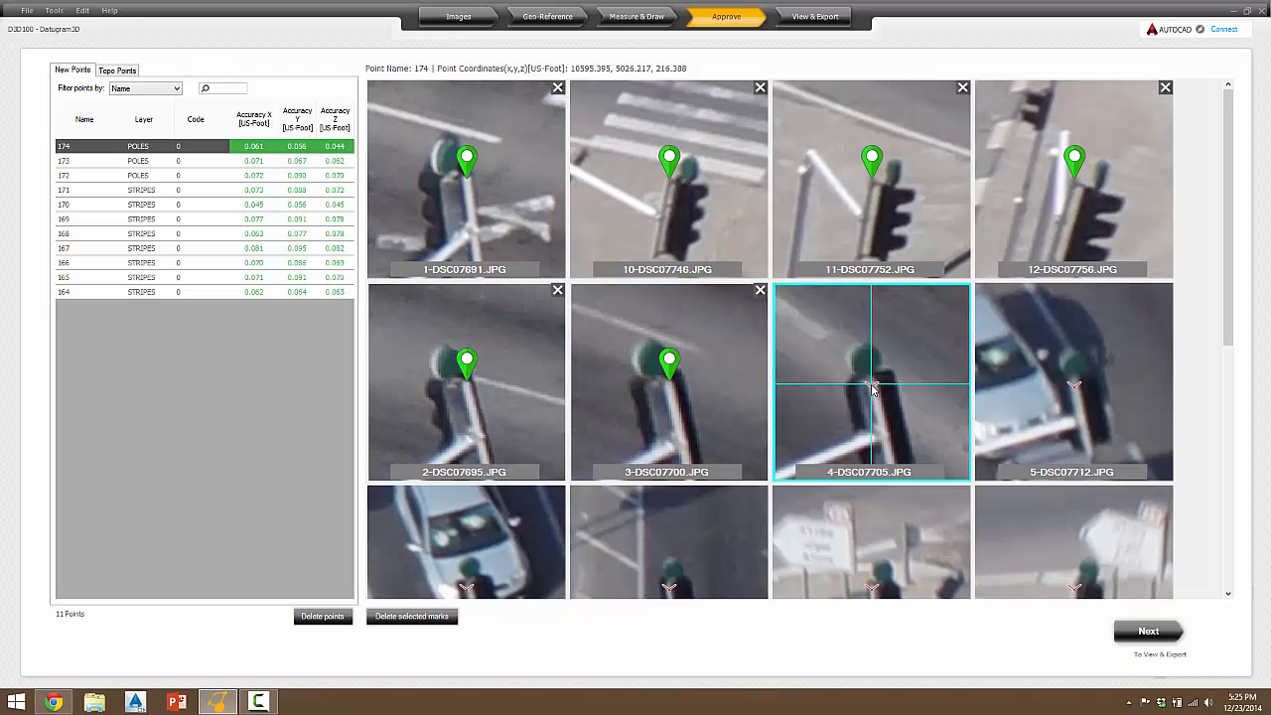
click(873, 387)
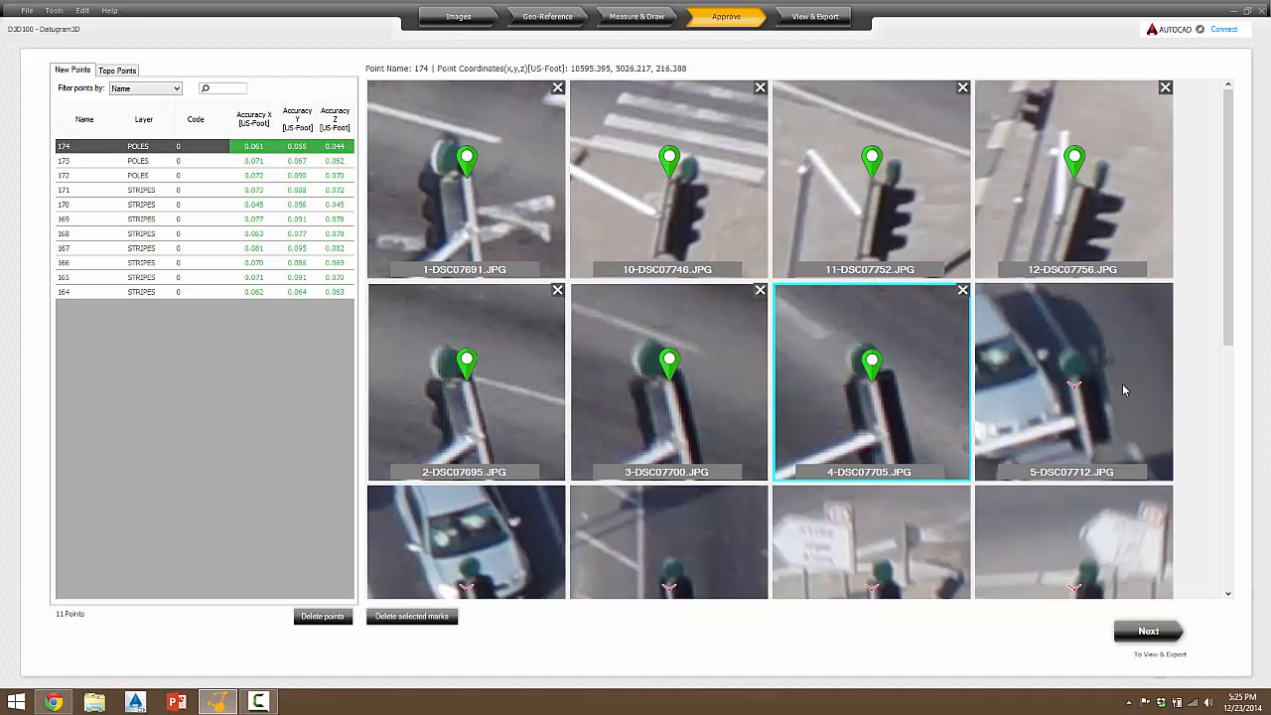
- Mark point 174 on the traffic light in 7-DSC07727.JPG and 13-DSC07761.JPG
drag(1226, 326, 1221, 441)
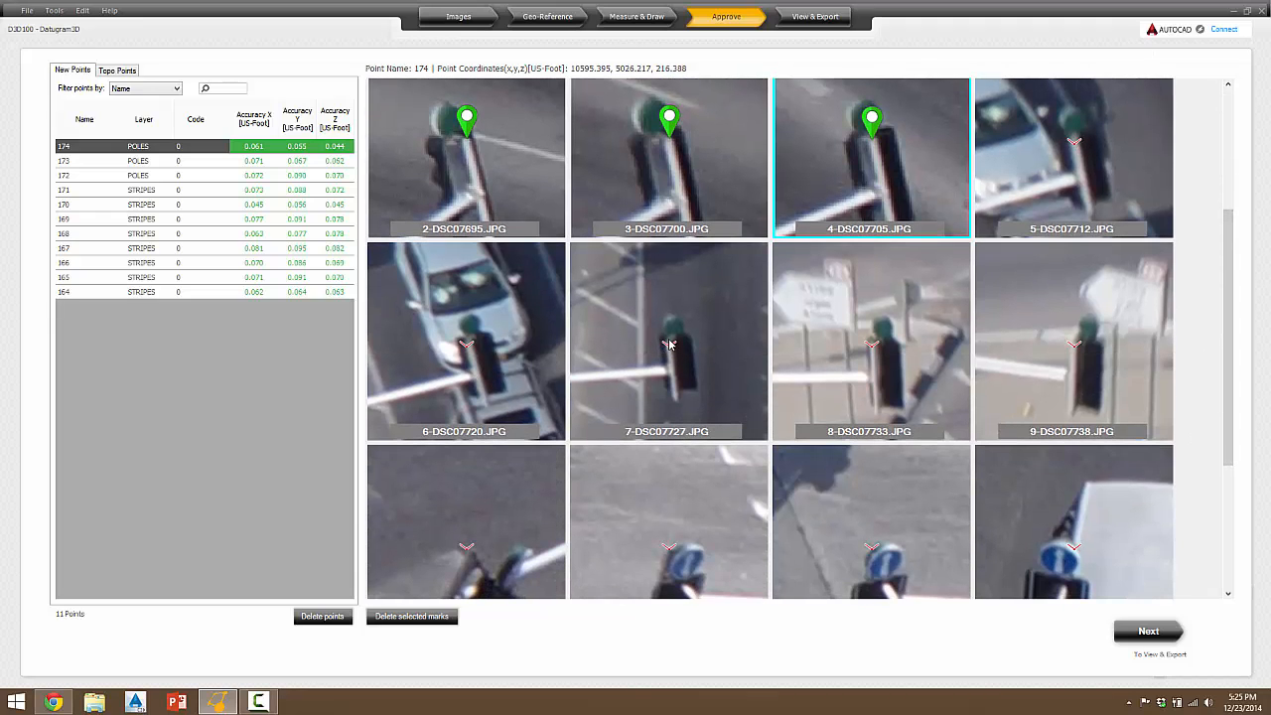
click(670, 345)
click(672, 344)
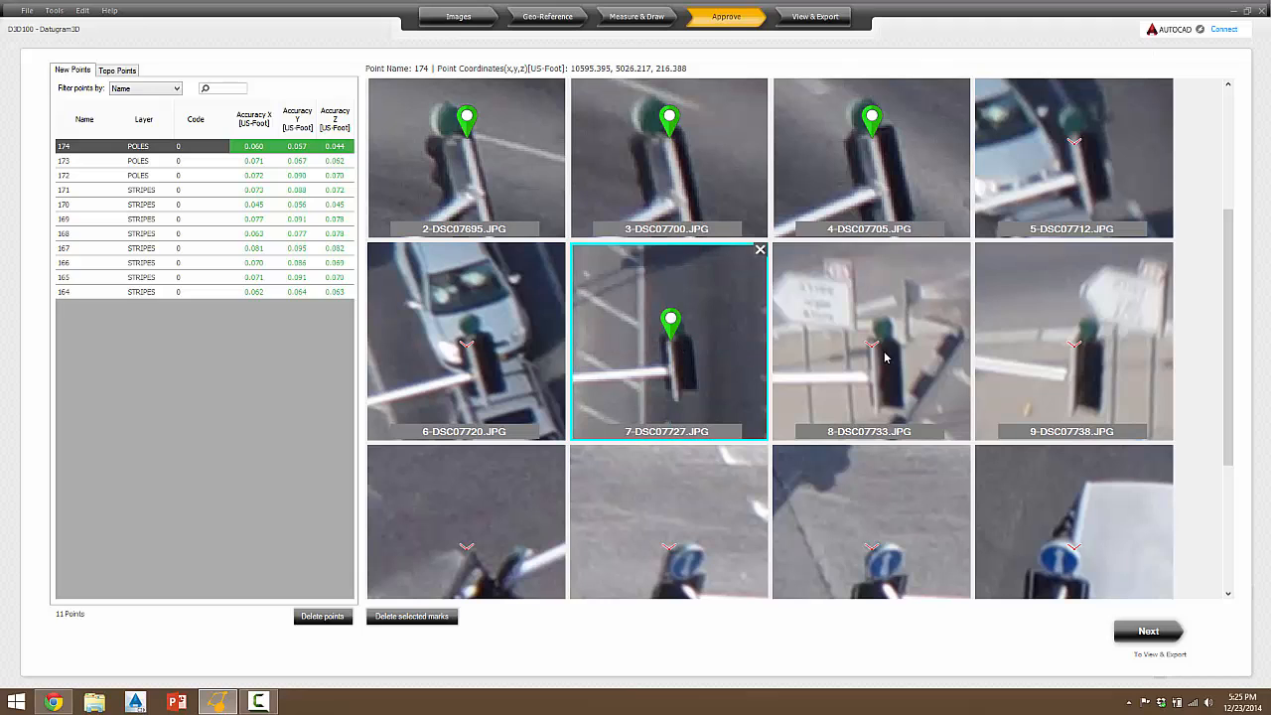
drag(1225, 395, 1233, 537)
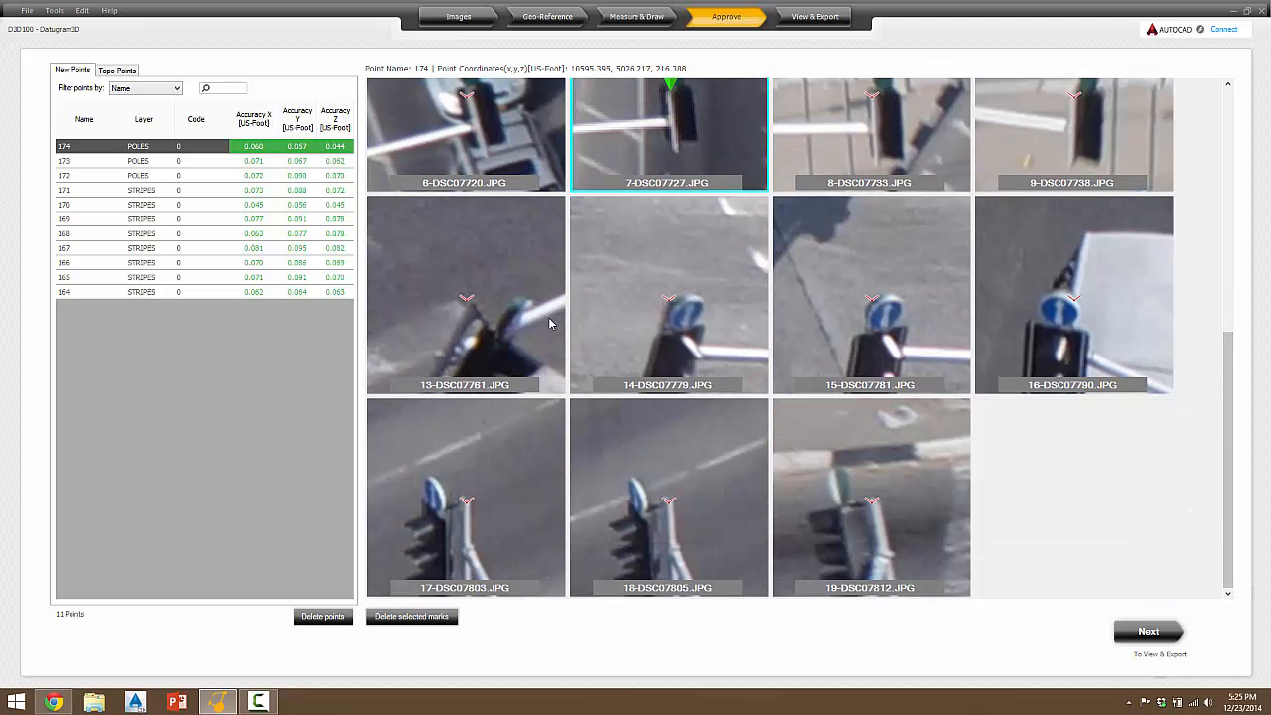
click(473, 310)
click(474, 300)
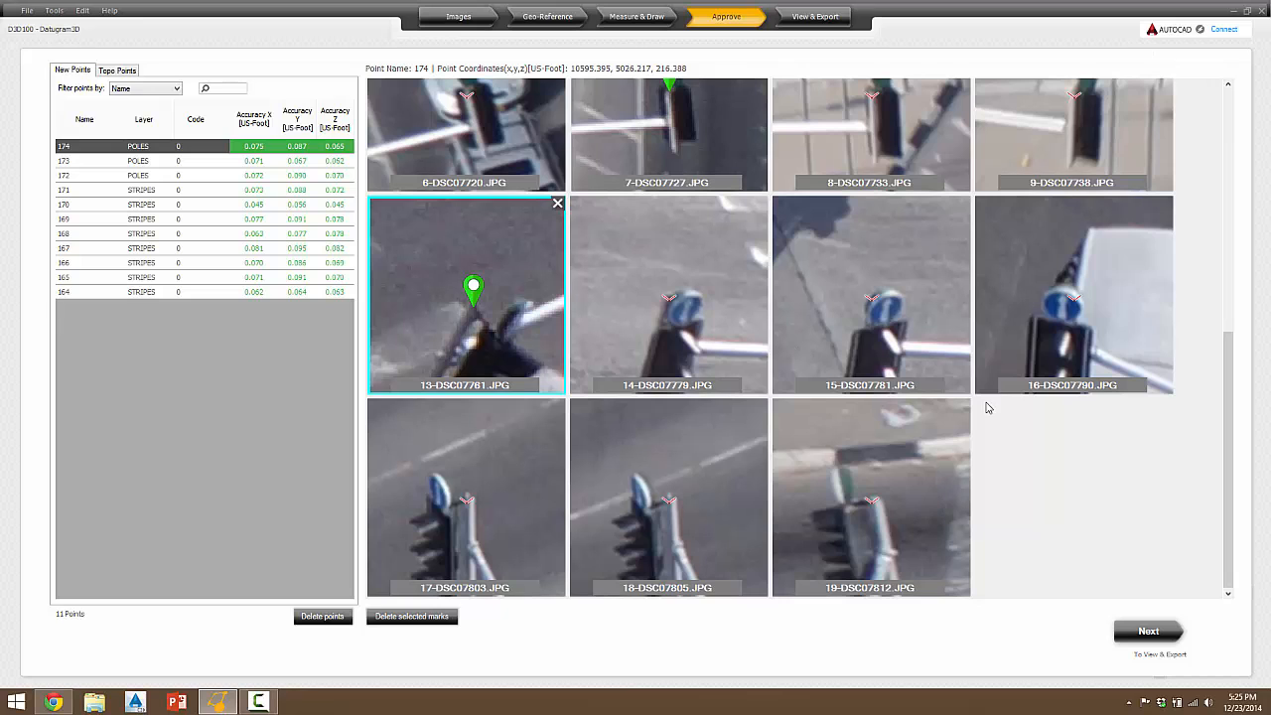
- Shift point 174's mark in 4-DSC07705.JPG slightly left on the enlarged traffic light, off the end of the white edge
drag(1231, 400, 1257, 115)
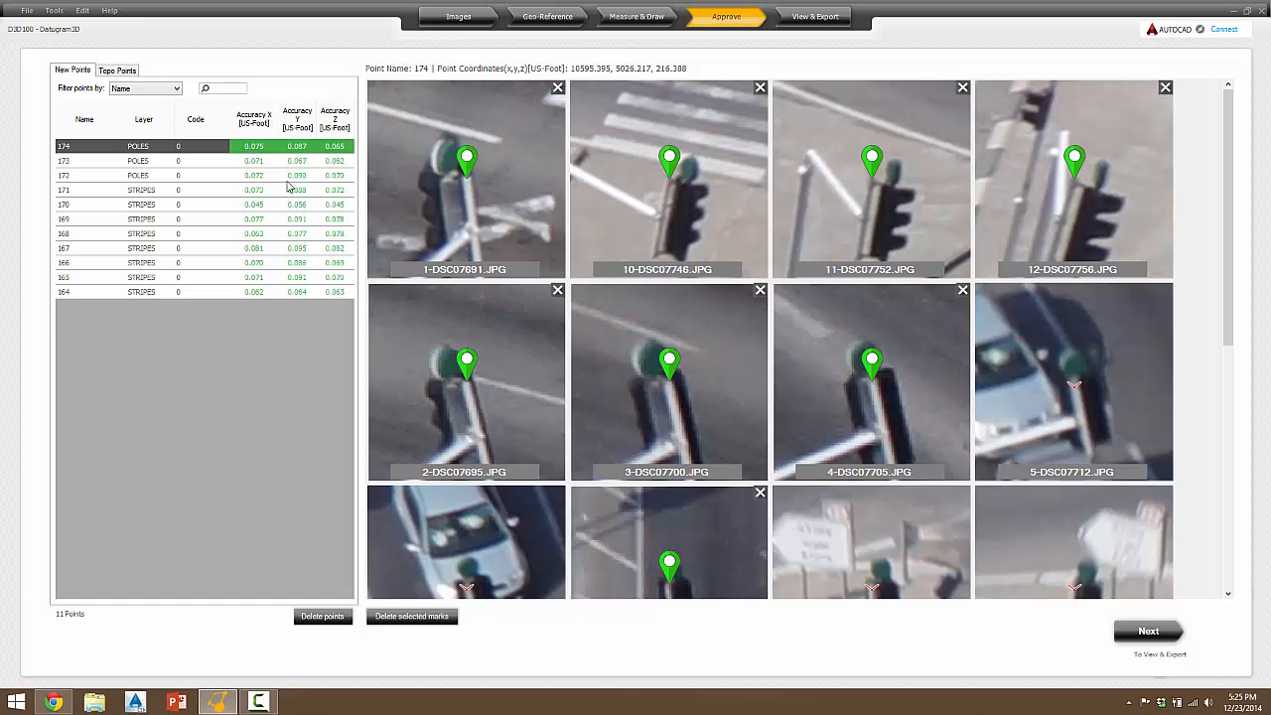
click(872, 390)
scroll(872, 389, up, 3)
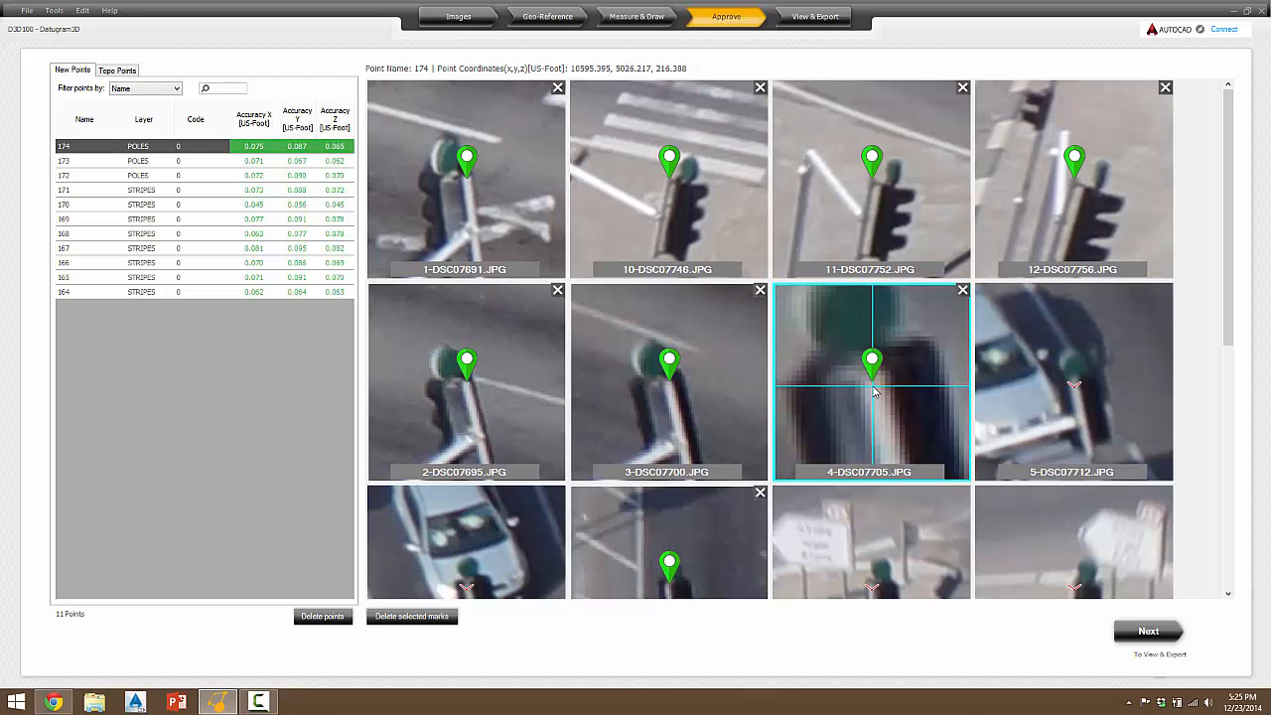
click(858, 382)
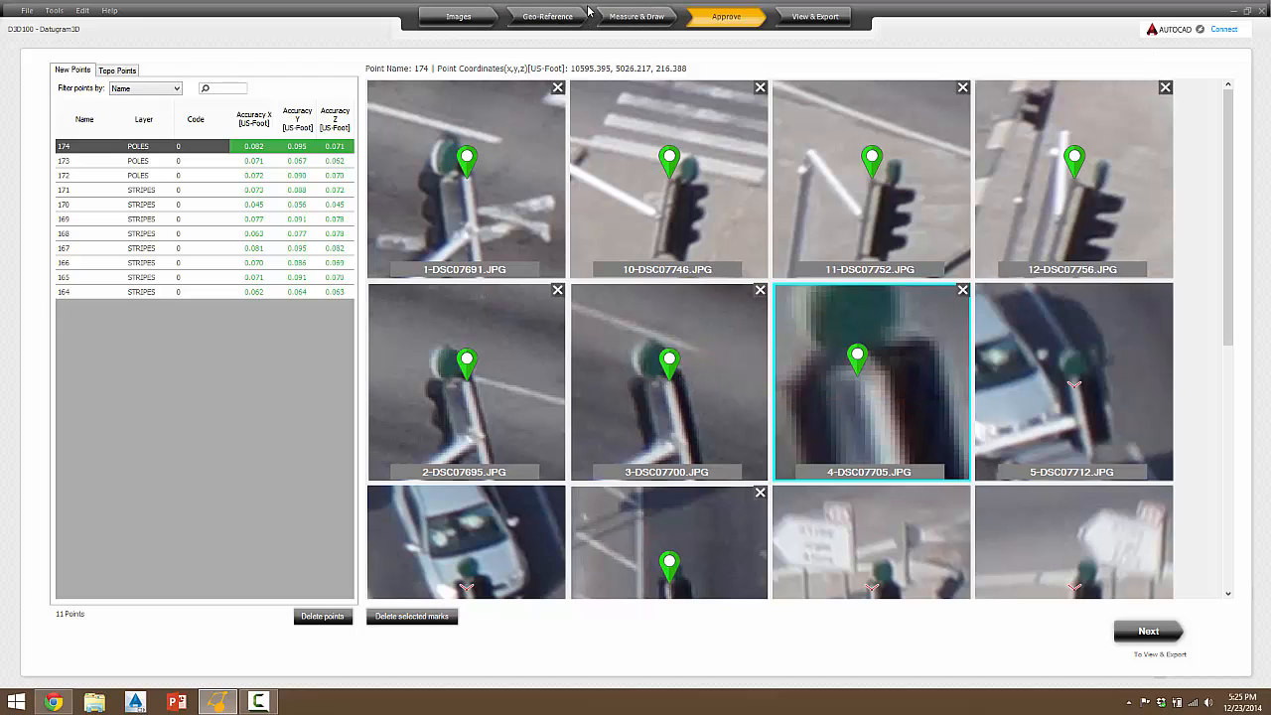
- In the Measure & Draw stage, display the projections of all listed points on 12-DSC07756.JPG and hide them again
click(648, 17)
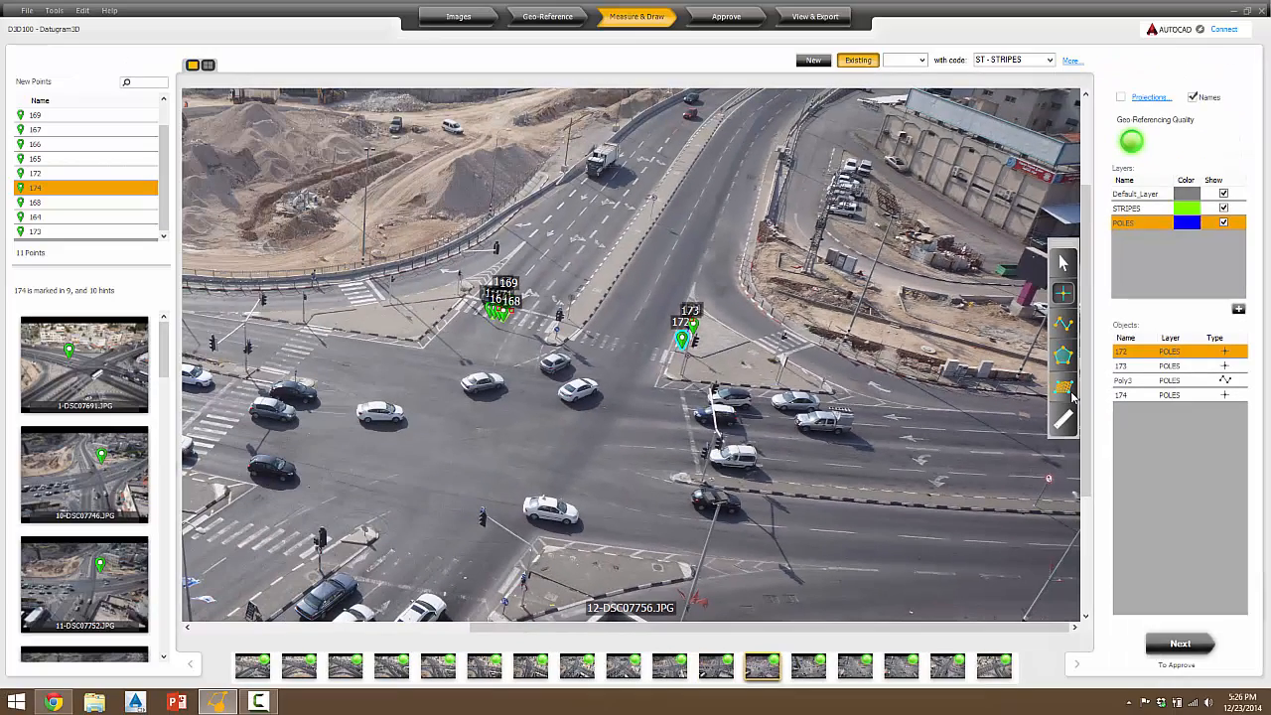
mouse_move(245, 668)
click(1170, 100)
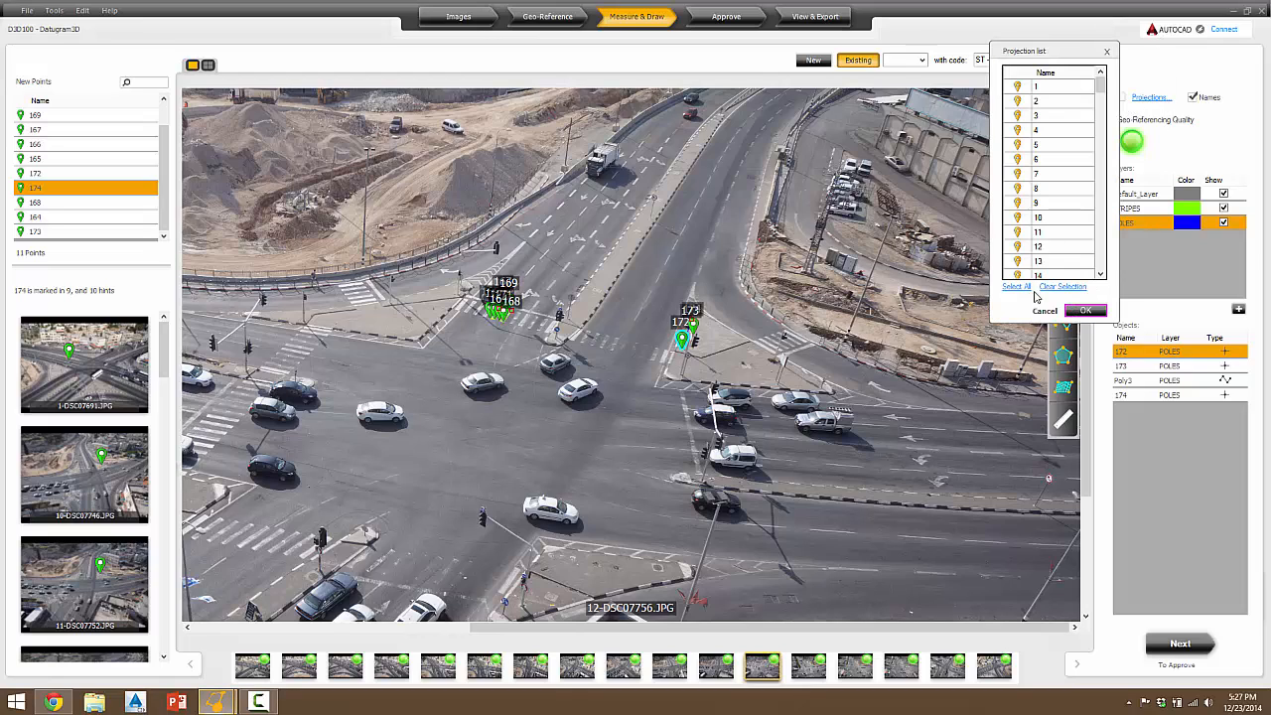
click(1020, 287)
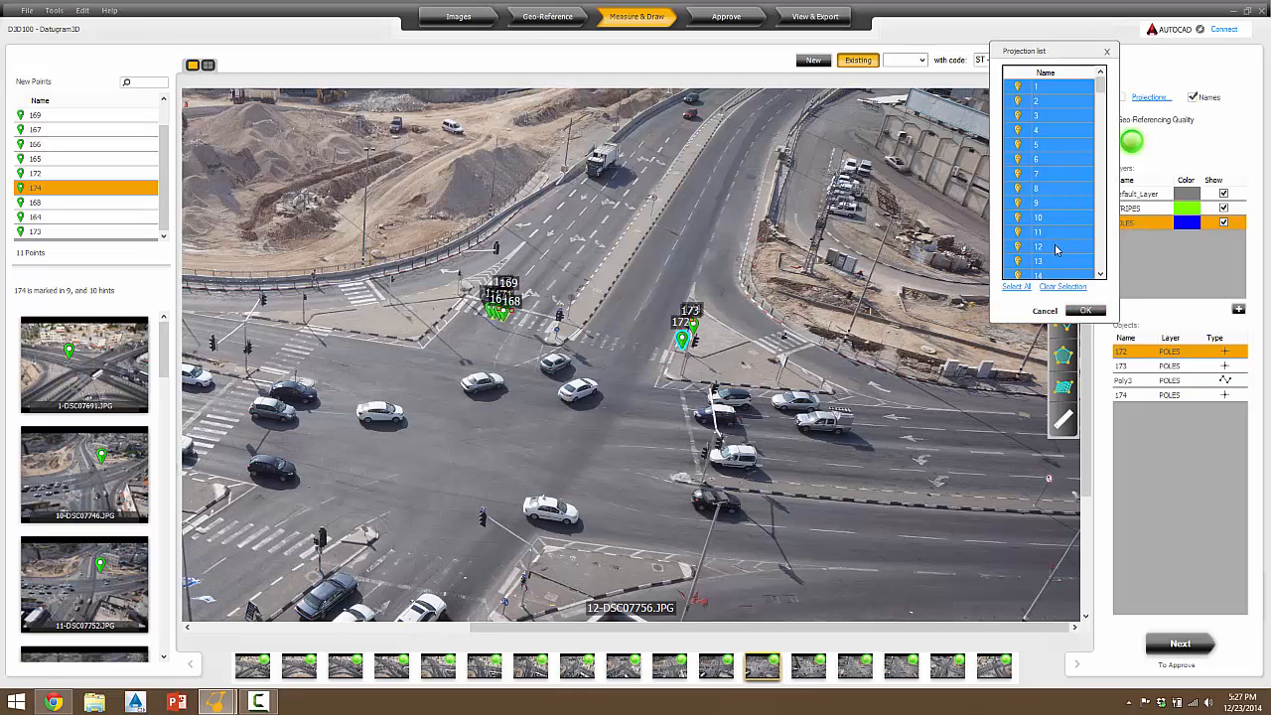
click(1086, 310)
click(1121, 97)
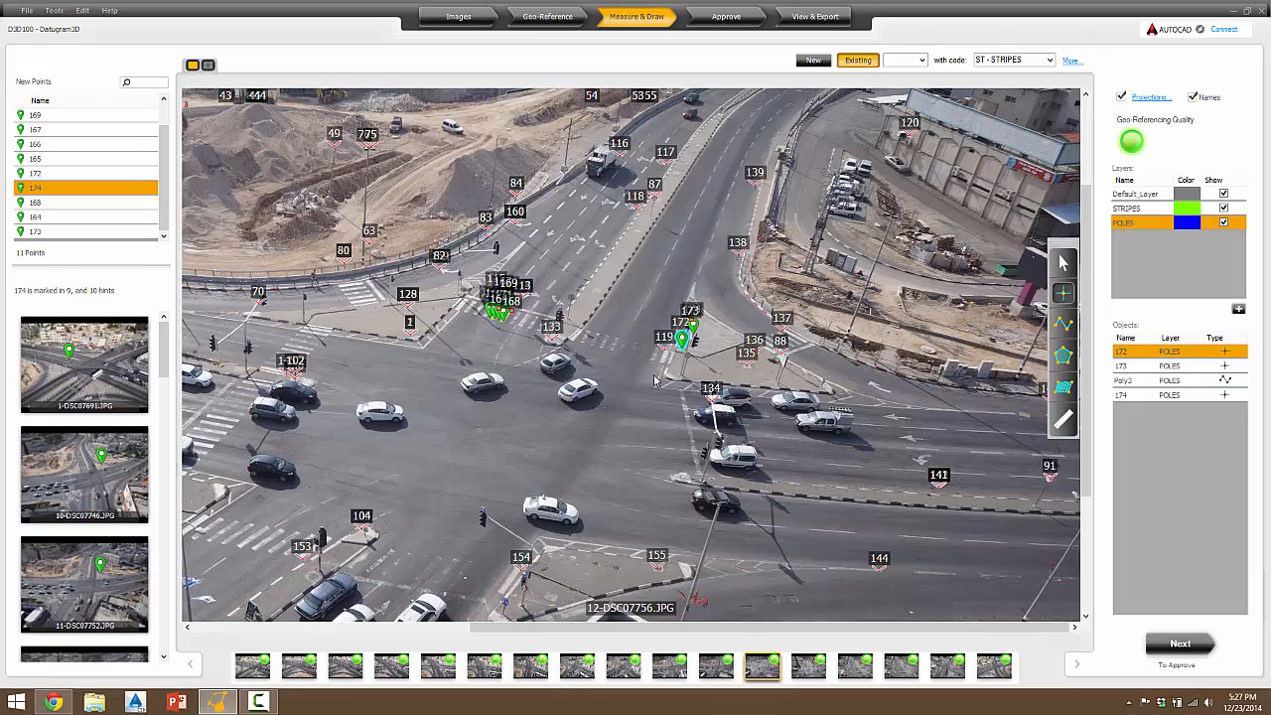
scroll(656, 378, up, 2)
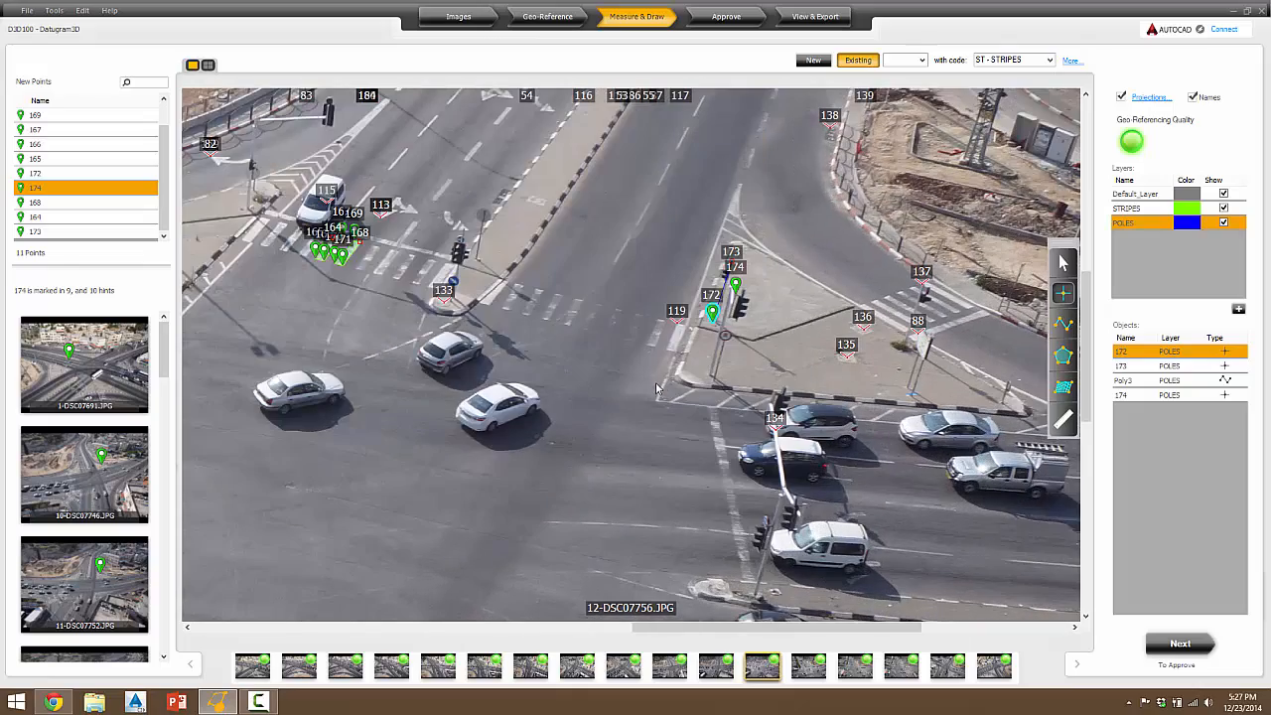
scroll(660, 389, down, 2)
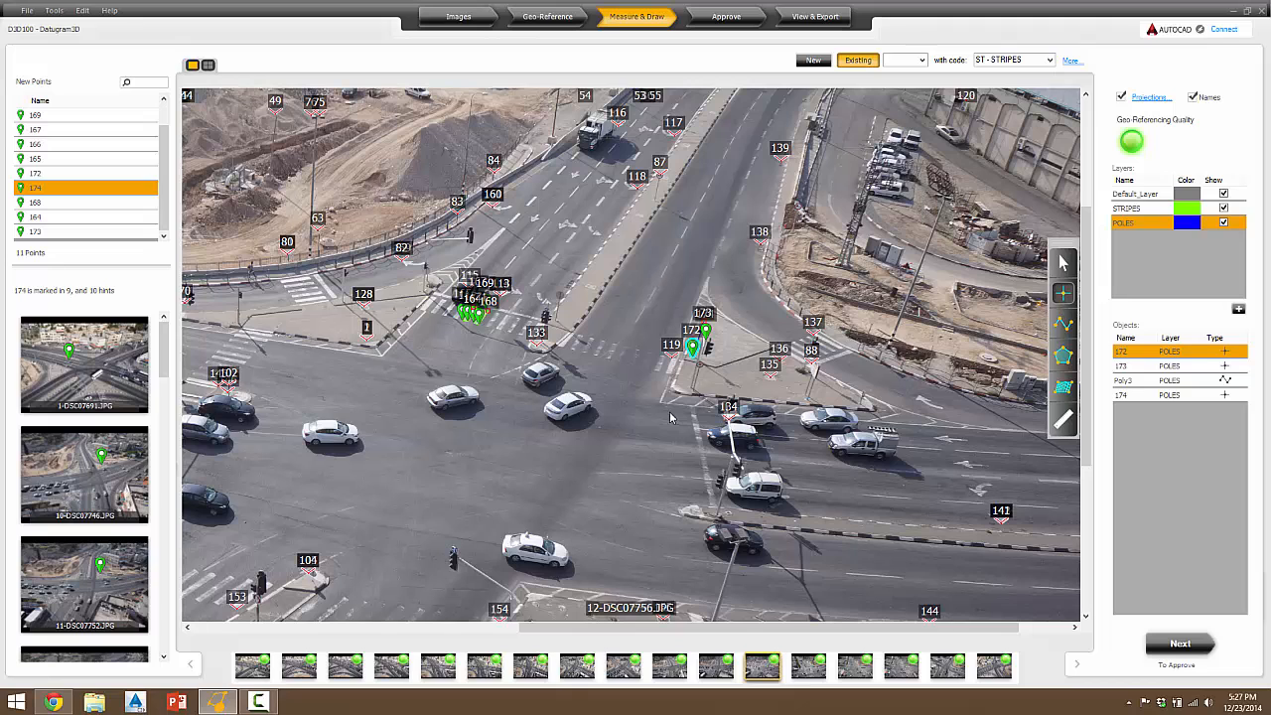
click(1123, 96)
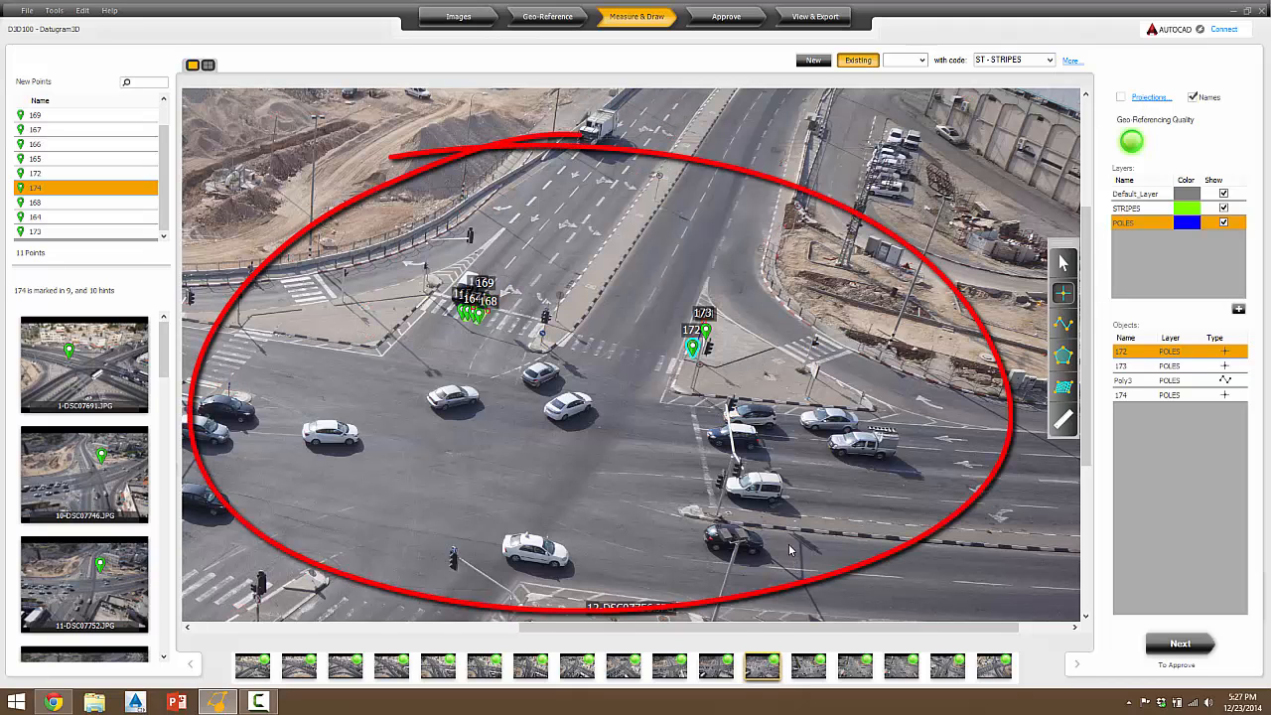
scroll(872, 389, down, 1)
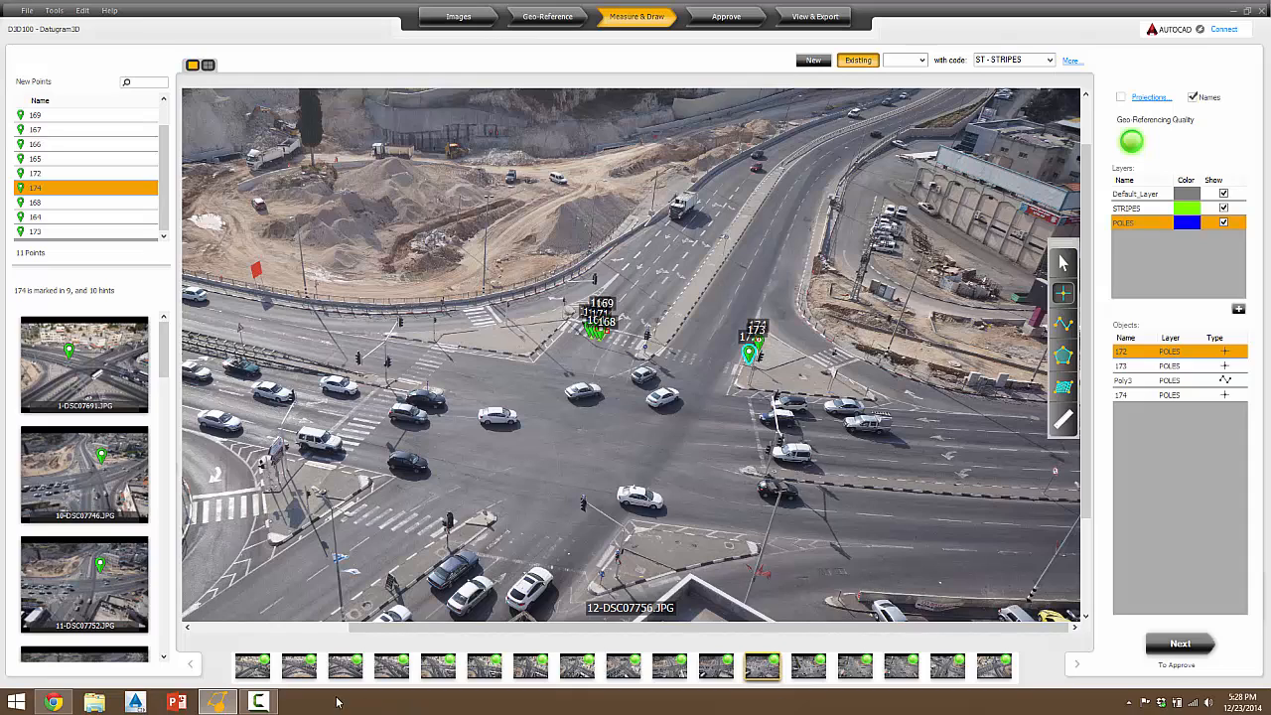
click(257, 702)
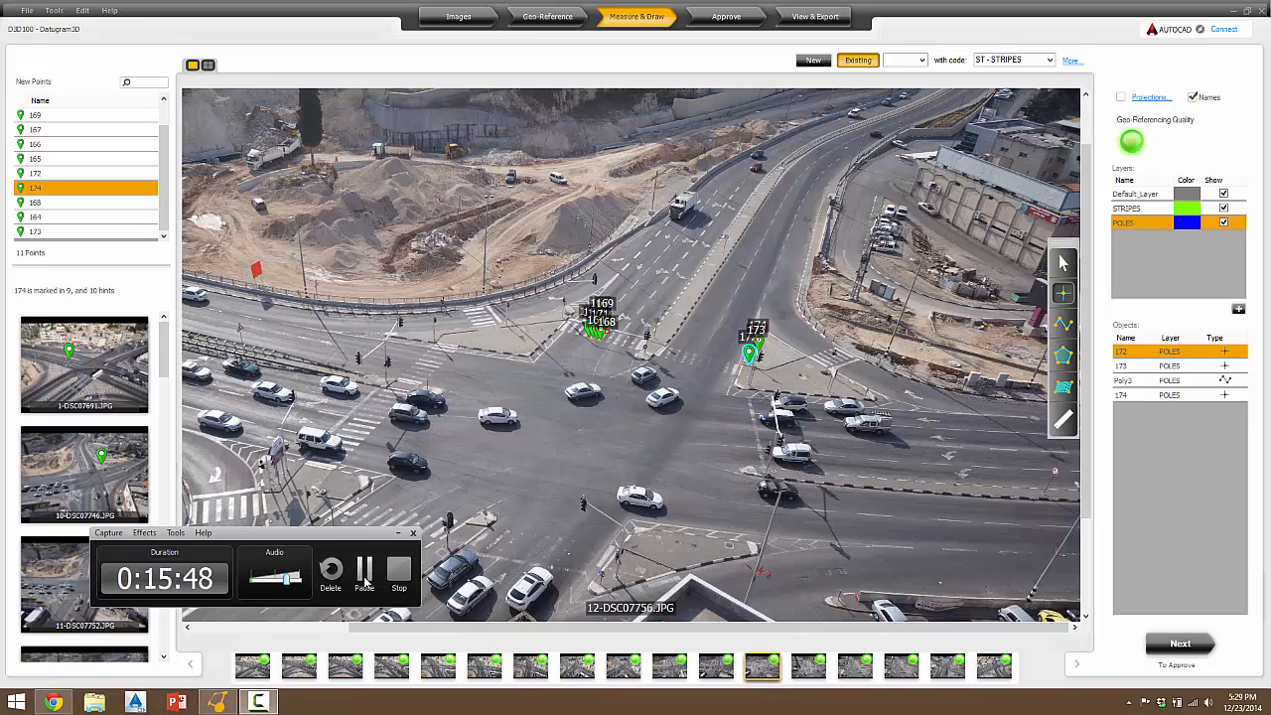
click(365, 584)
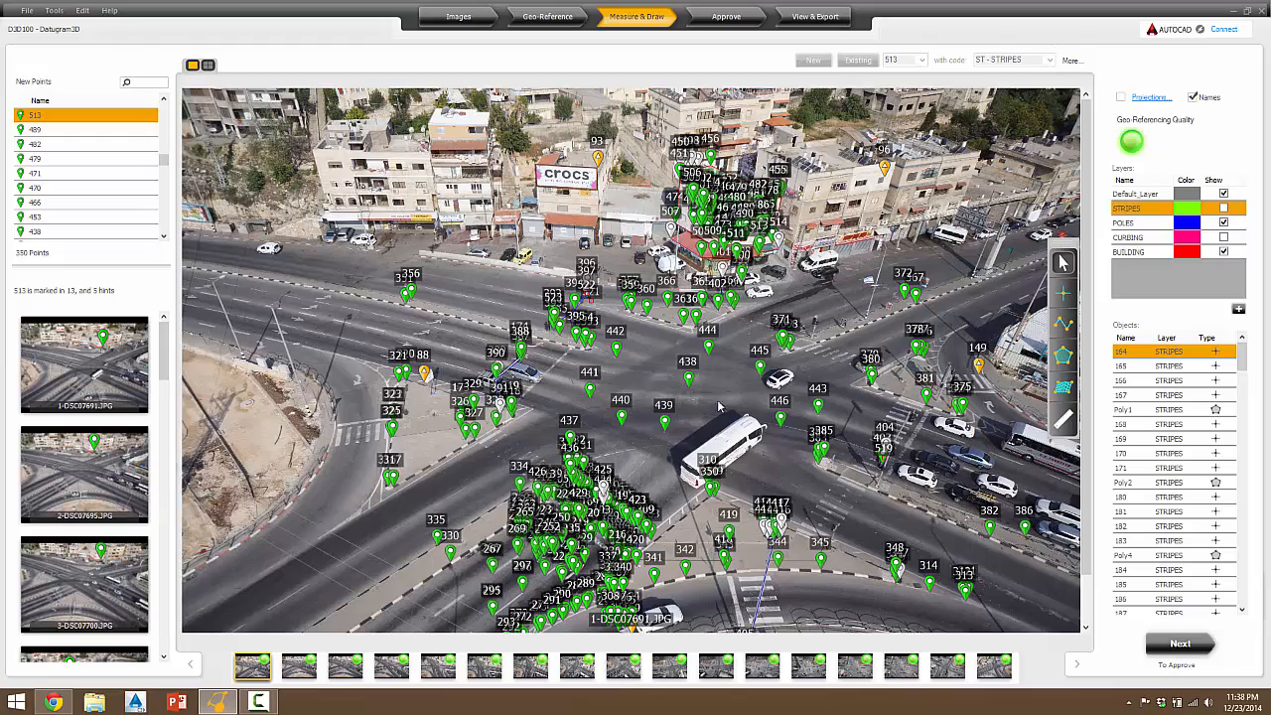
scroll(676, 387, up, 2)
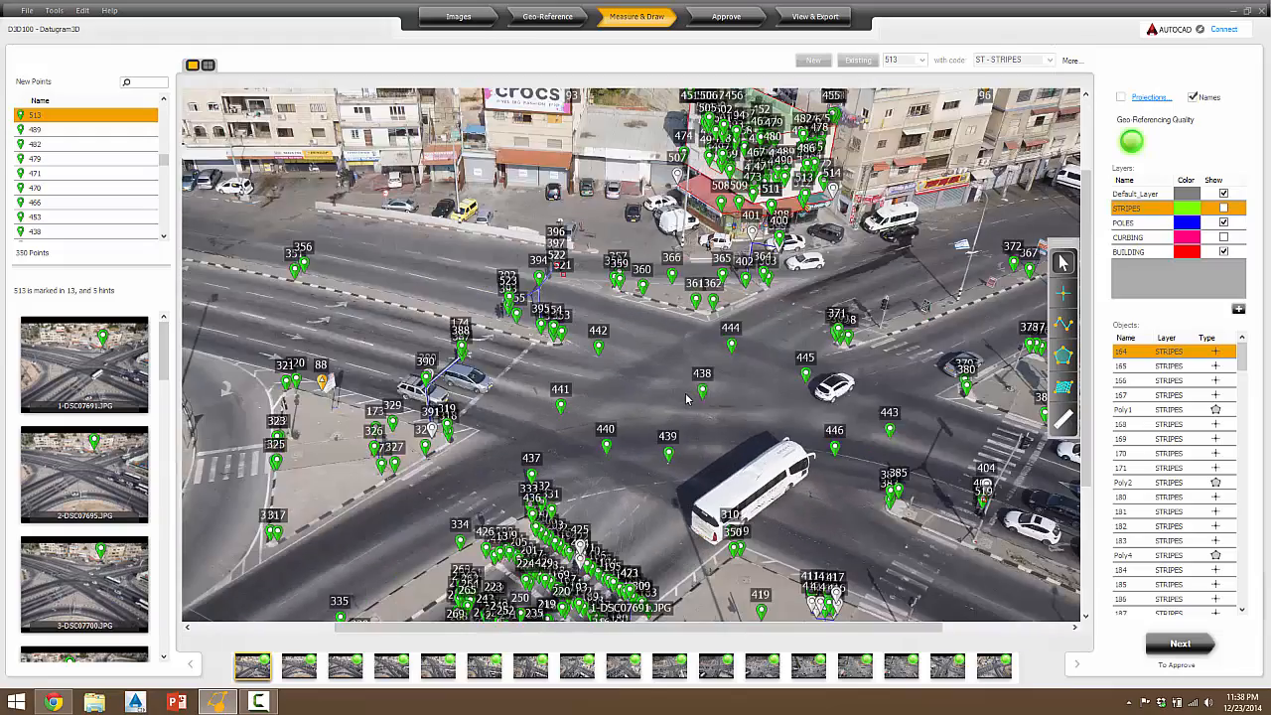
scroll(685, 399, down, 2)
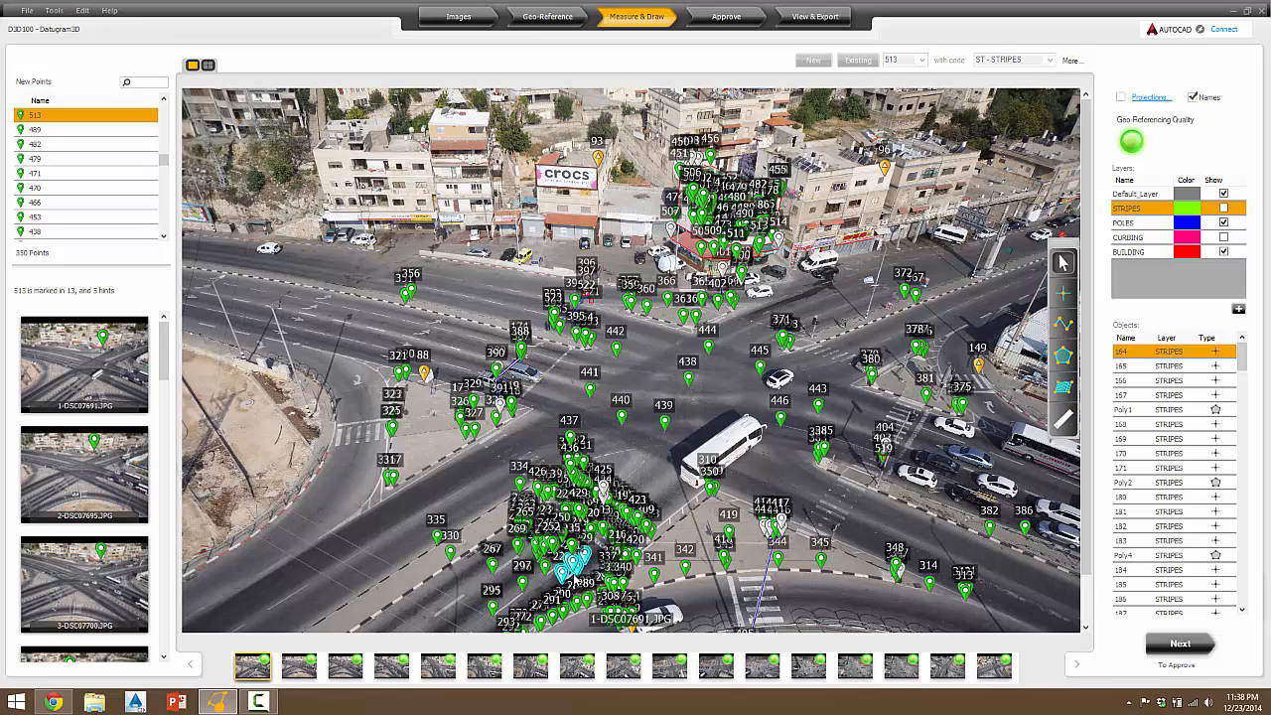
- Go to the View & Export stage and examine the 3D model's stripes, poles, curbing and building from several angles
click(815, 17)
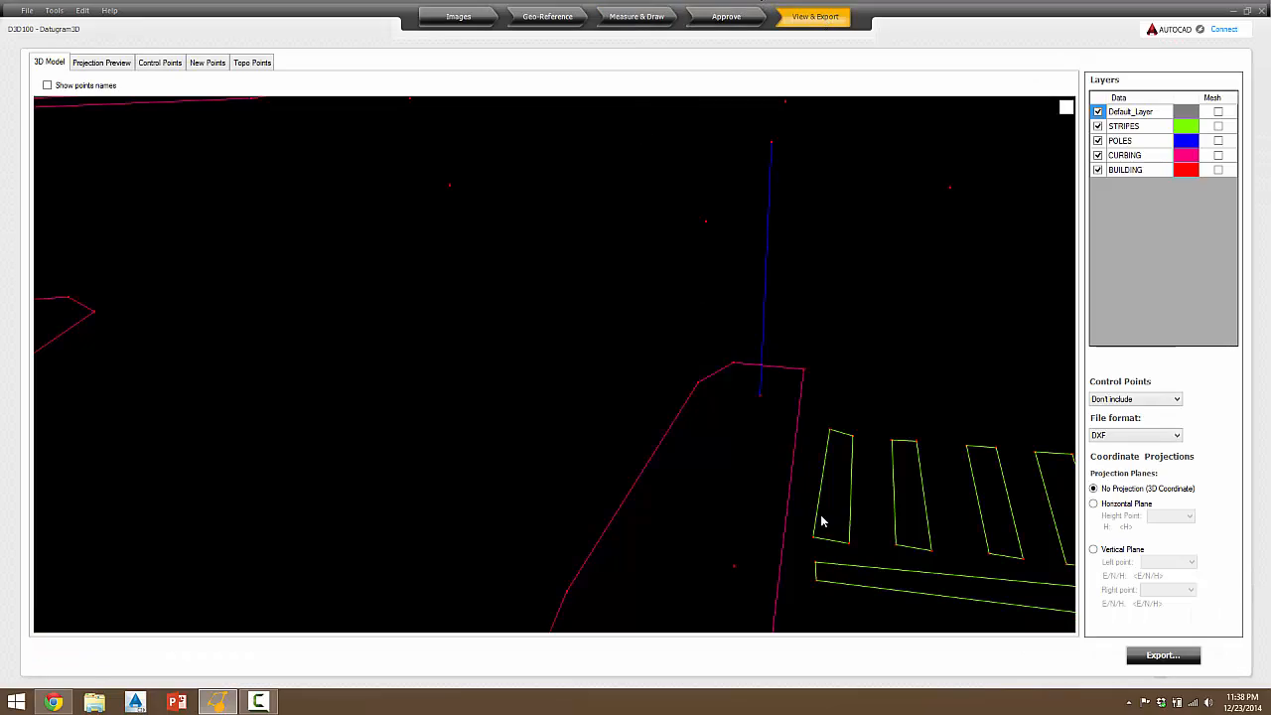
drag(684, 387, 517, 362)
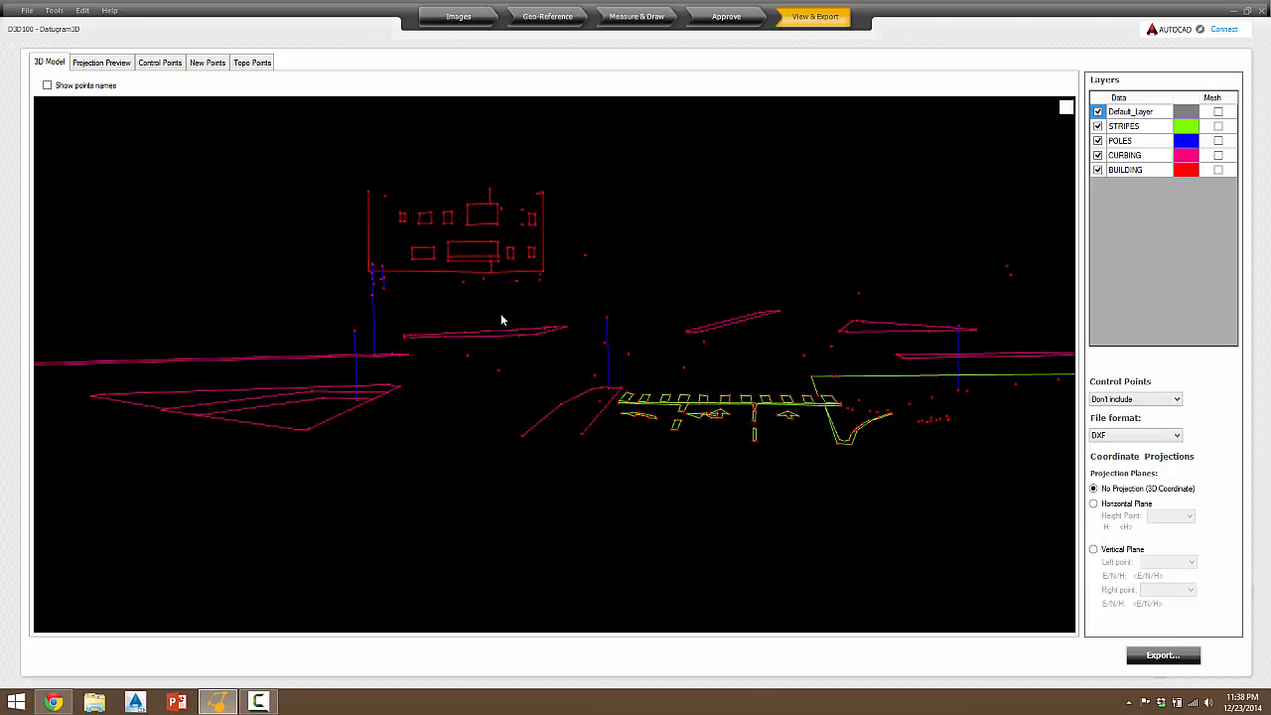
scroll(494, 236, up, 5)
drag(493, 236, 531, 258)
scroll(522, 254, up, 5)
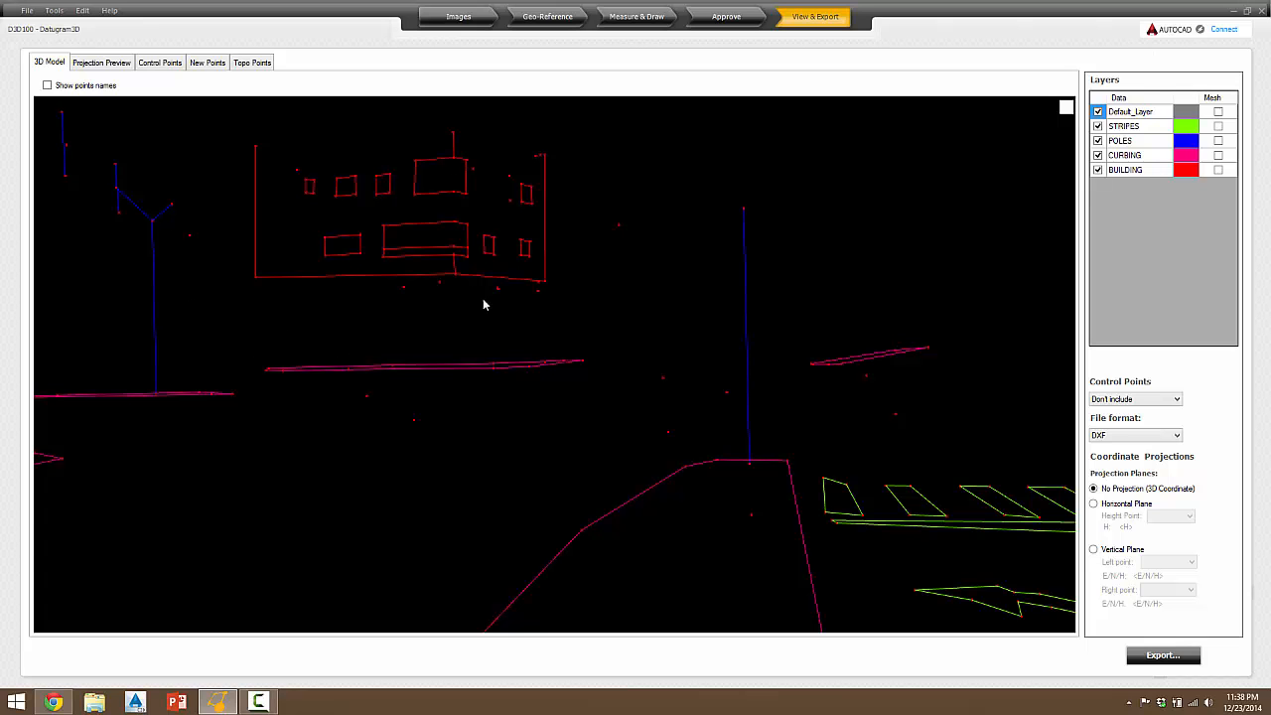
scroll(622, 317, down, 6)
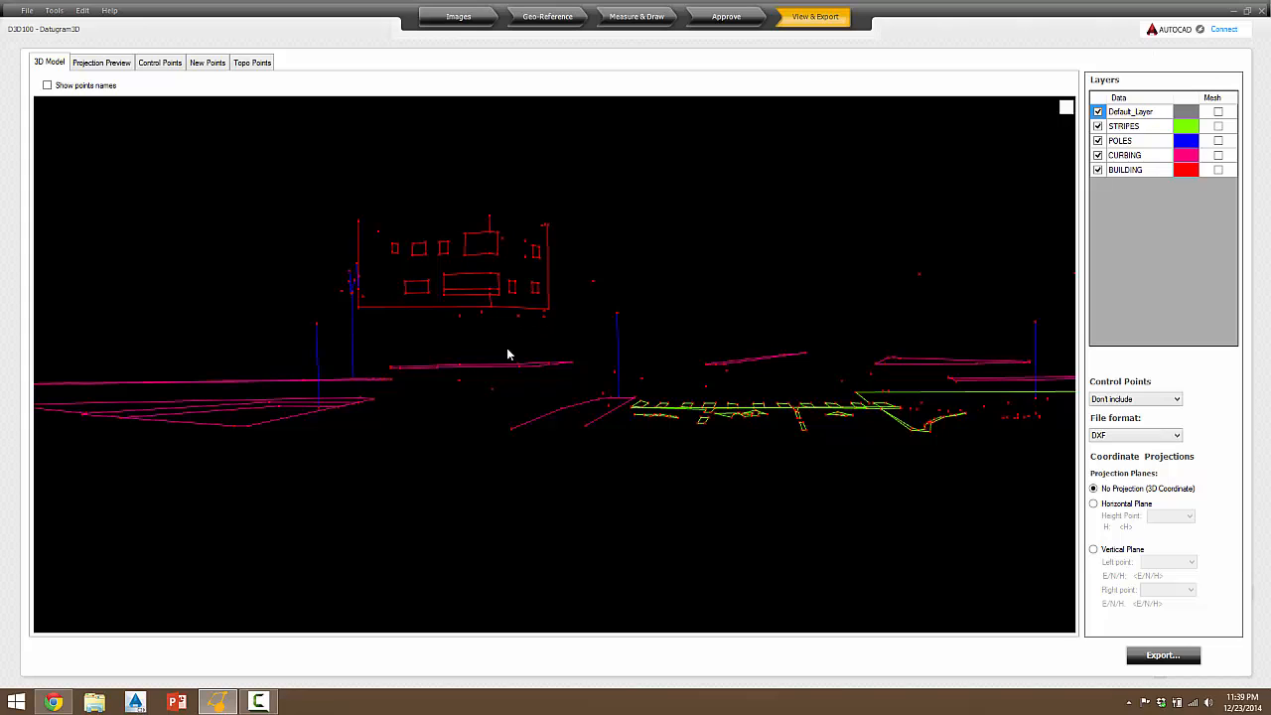
scroll(740, 430, up, 5)
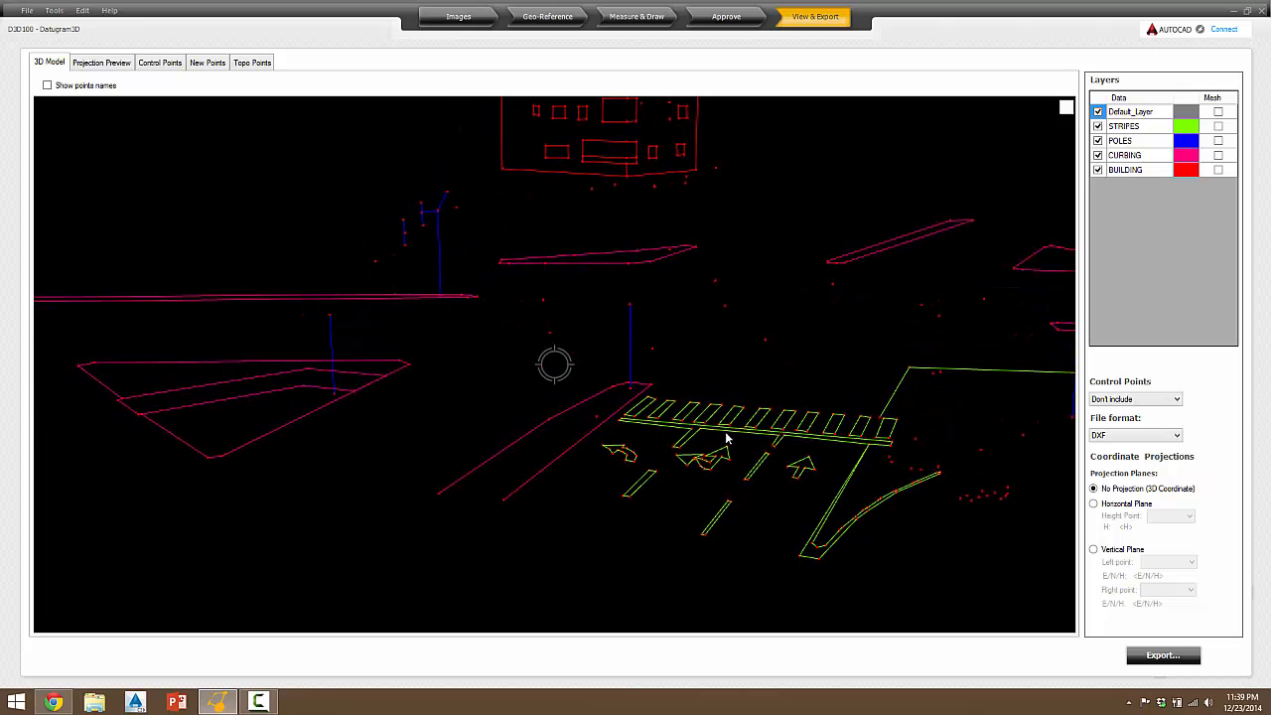
right_drag(727, 434, 761, 491)
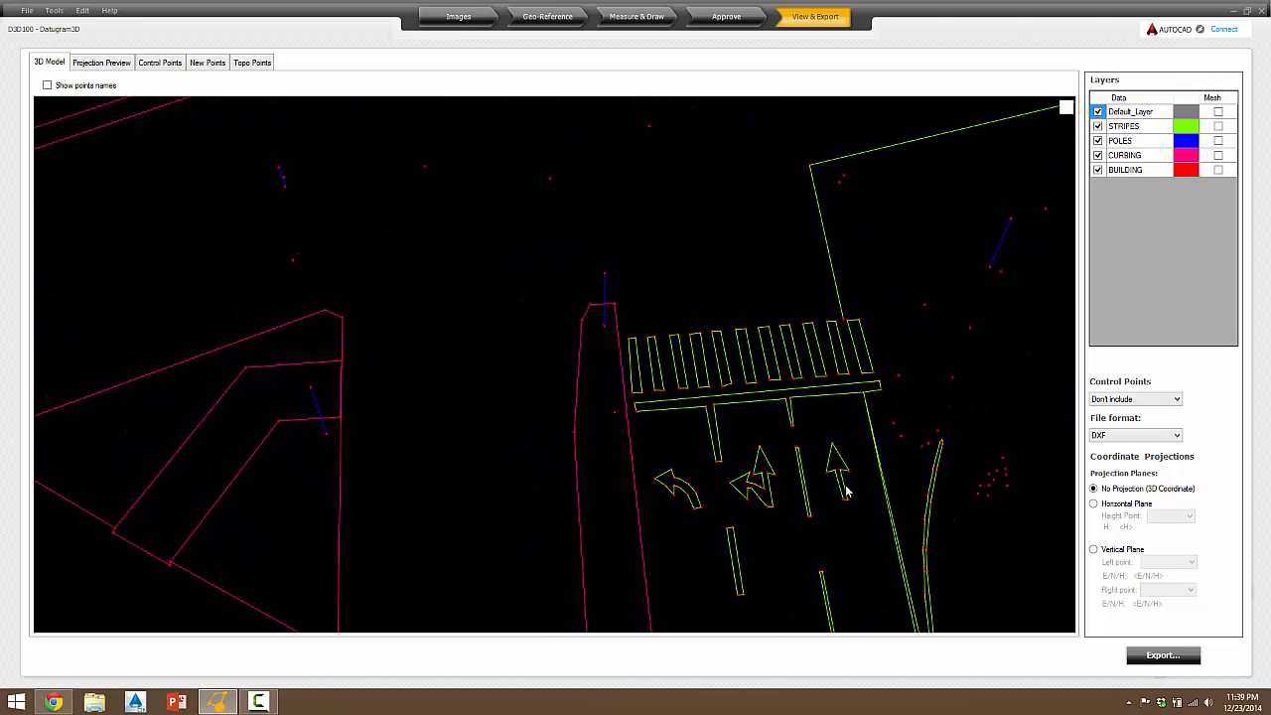
right_drag(831, 559, 794, 467)
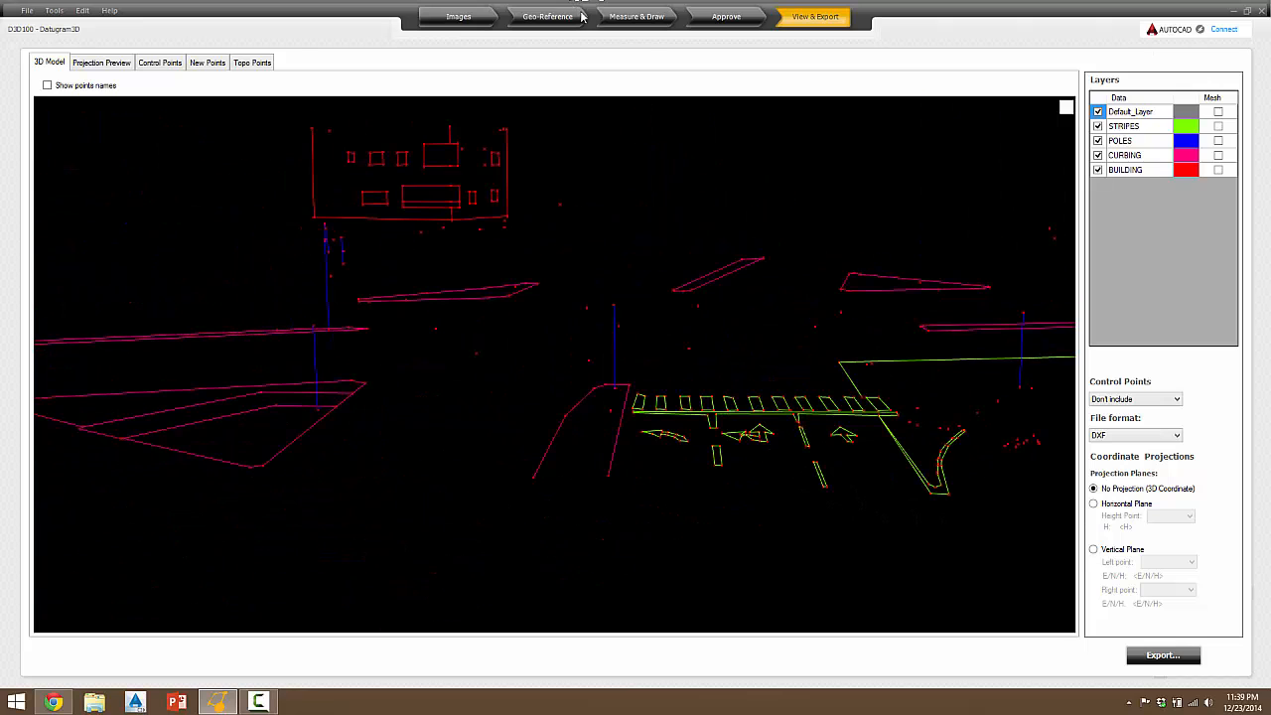
- Go to the Approve stage and sort the new points by name, with point 164 first
click(634, 17)
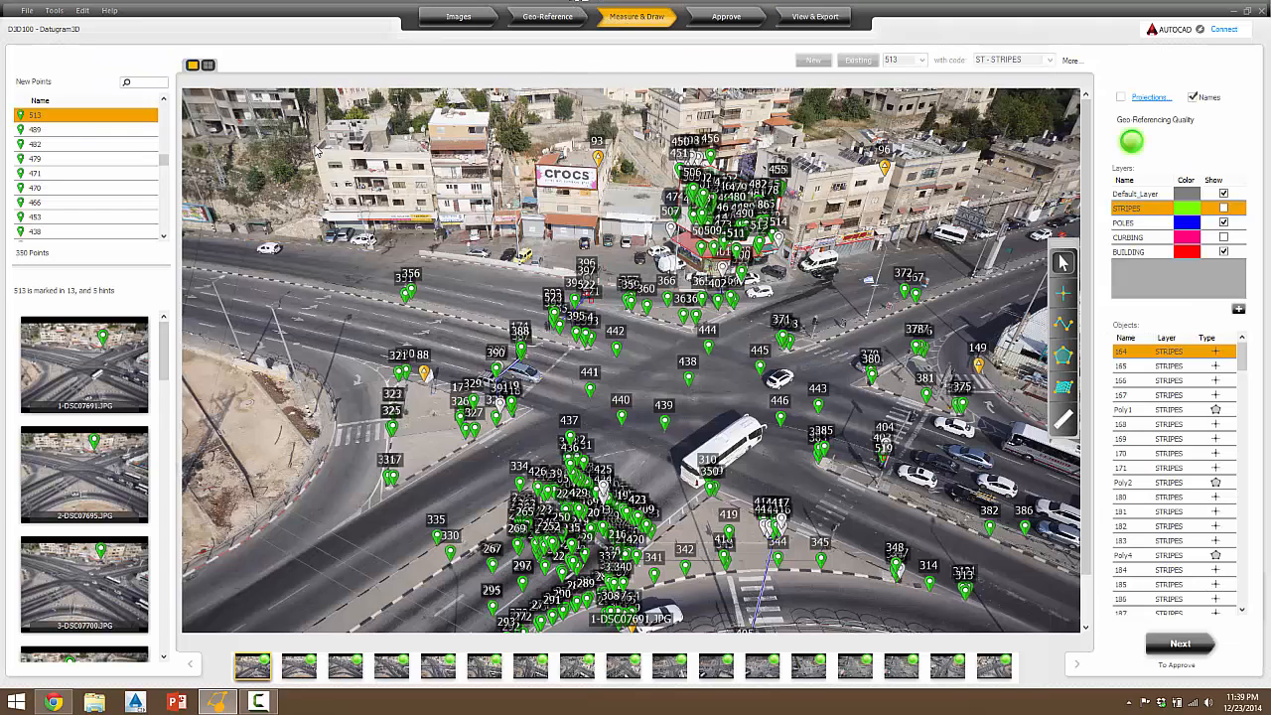
click(730, 17)
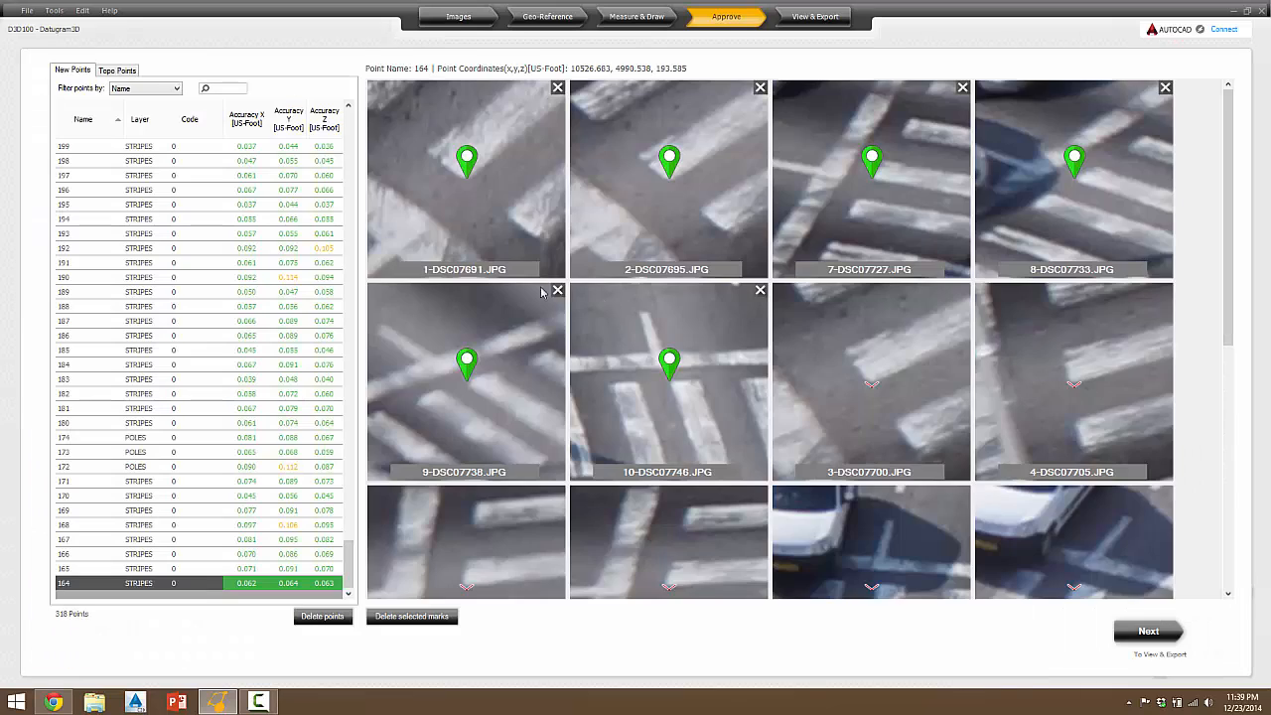
click(81, 123)
drag(350, 564, 328, 71)
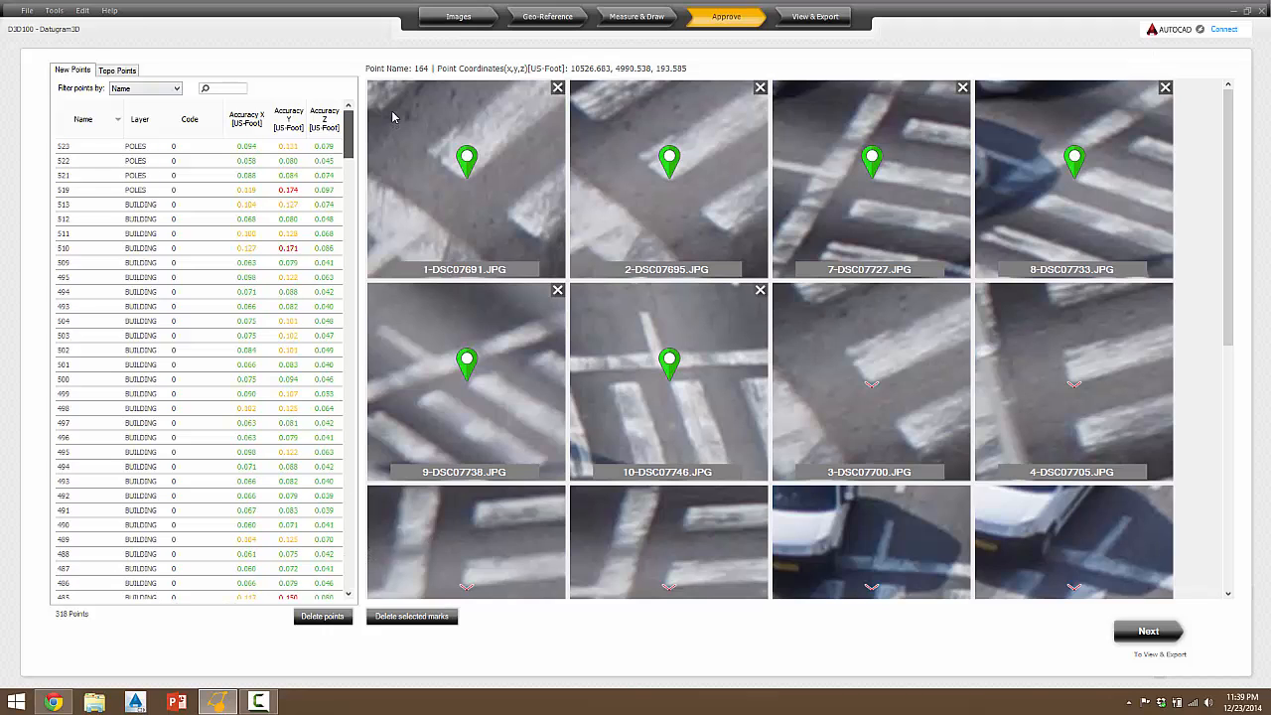
click(109, 121)
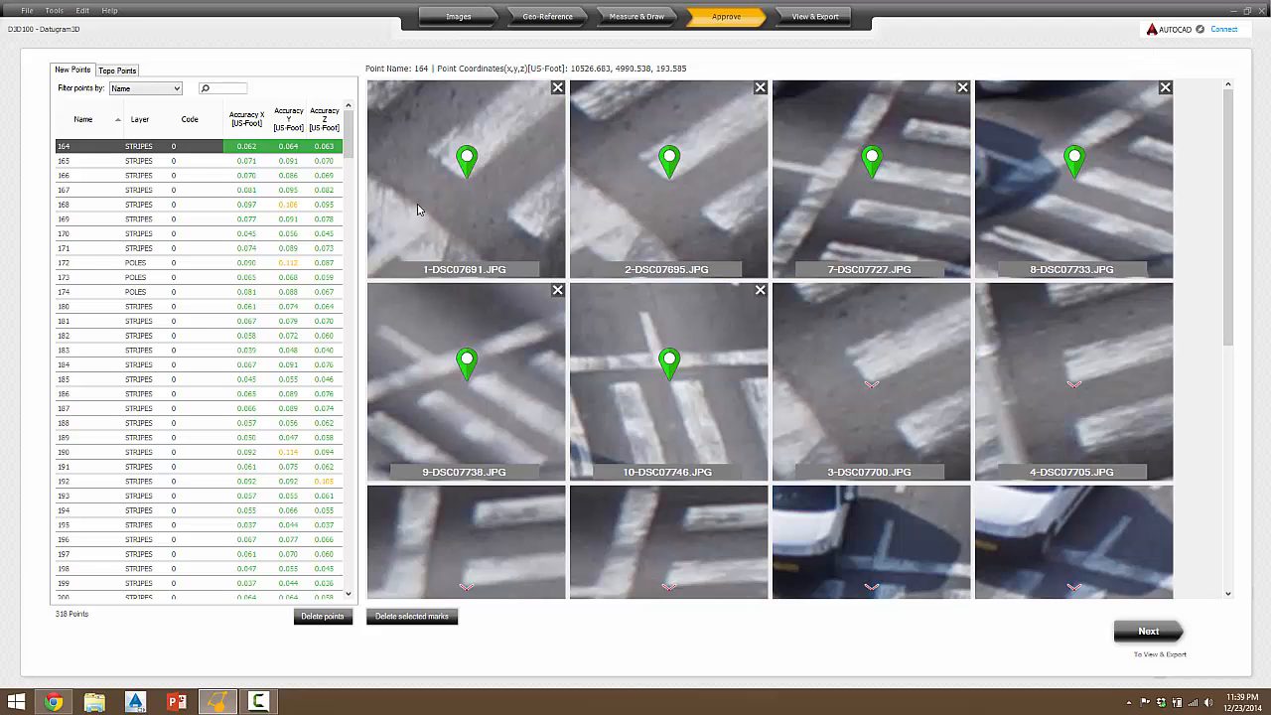
- Mark point 164 at its hint in 3-DSC07700.JPG and look through the accuracy values in the point list
click(873, 387)
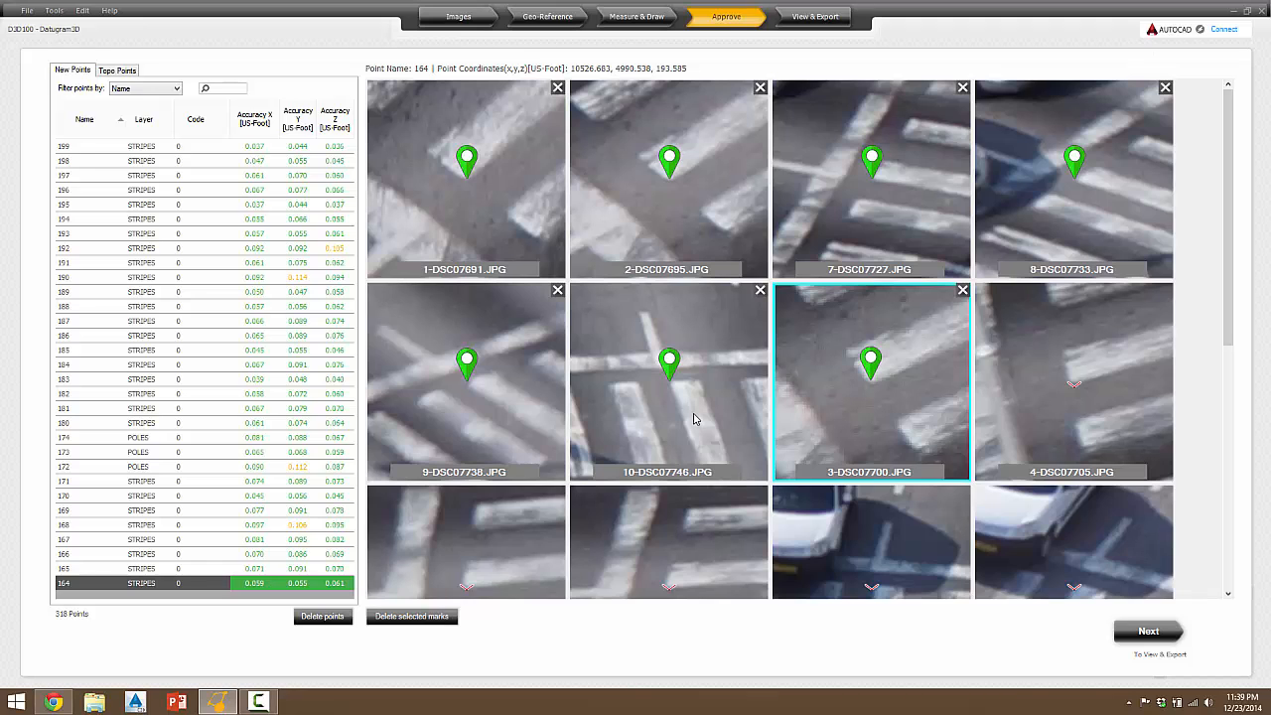
mouse_move(239, 305)
drag(349, 562, 364, 224)
drag(364, 216, 373, 624)
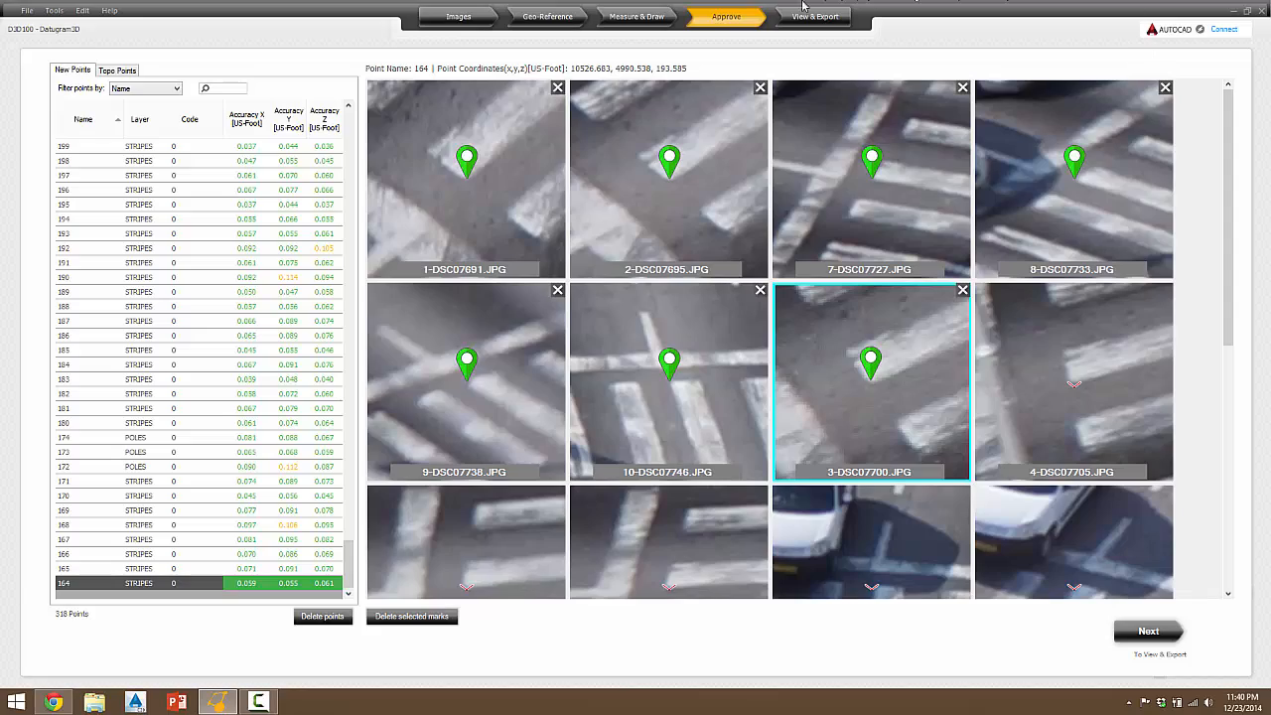
- Return to the Measure & Draw stage and examine the median's dark curb segment near points 383 to 385 in 1-DSC07691.JPG
click(637, 17)
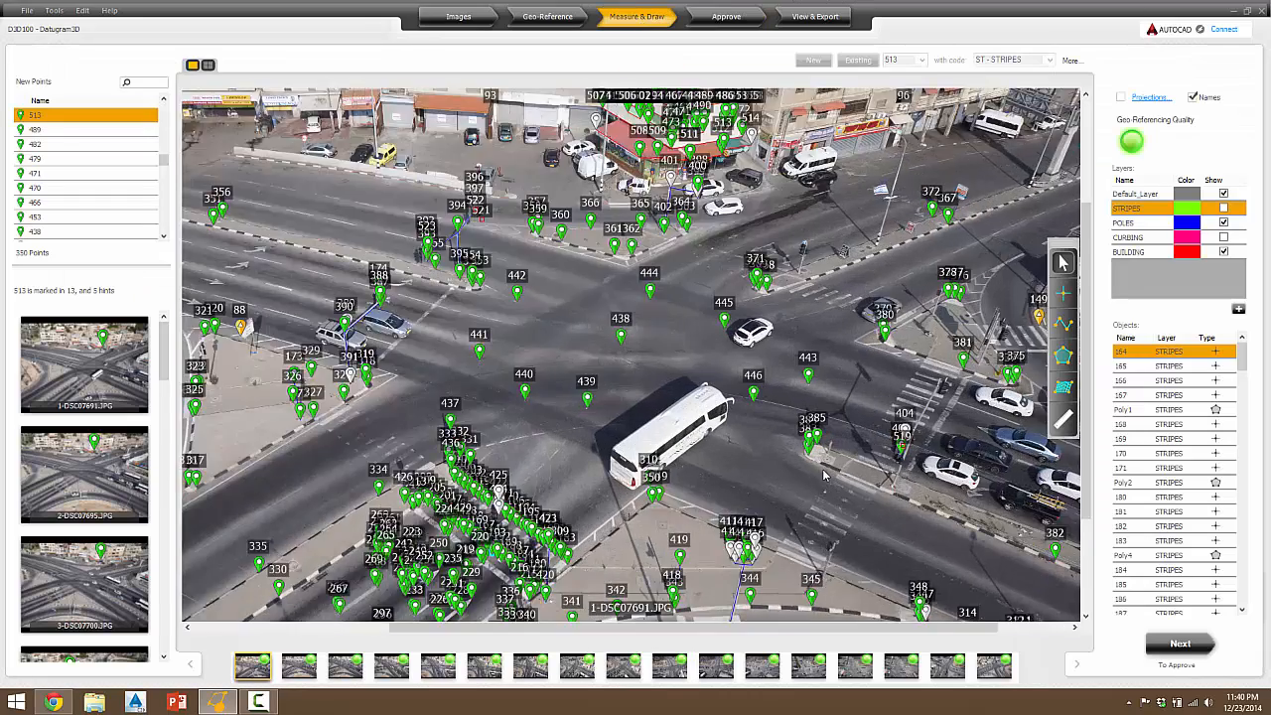
scroll(824, 477, up, 5)
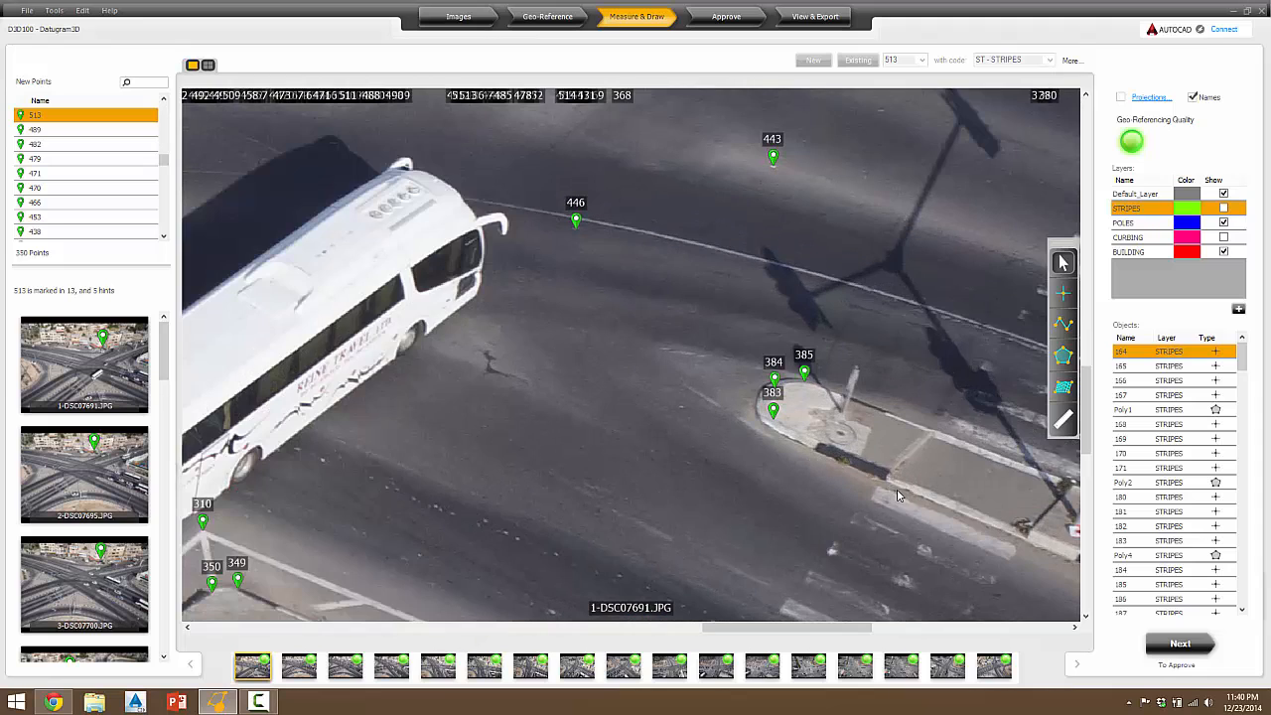
scroll(897, 489, up, 6)
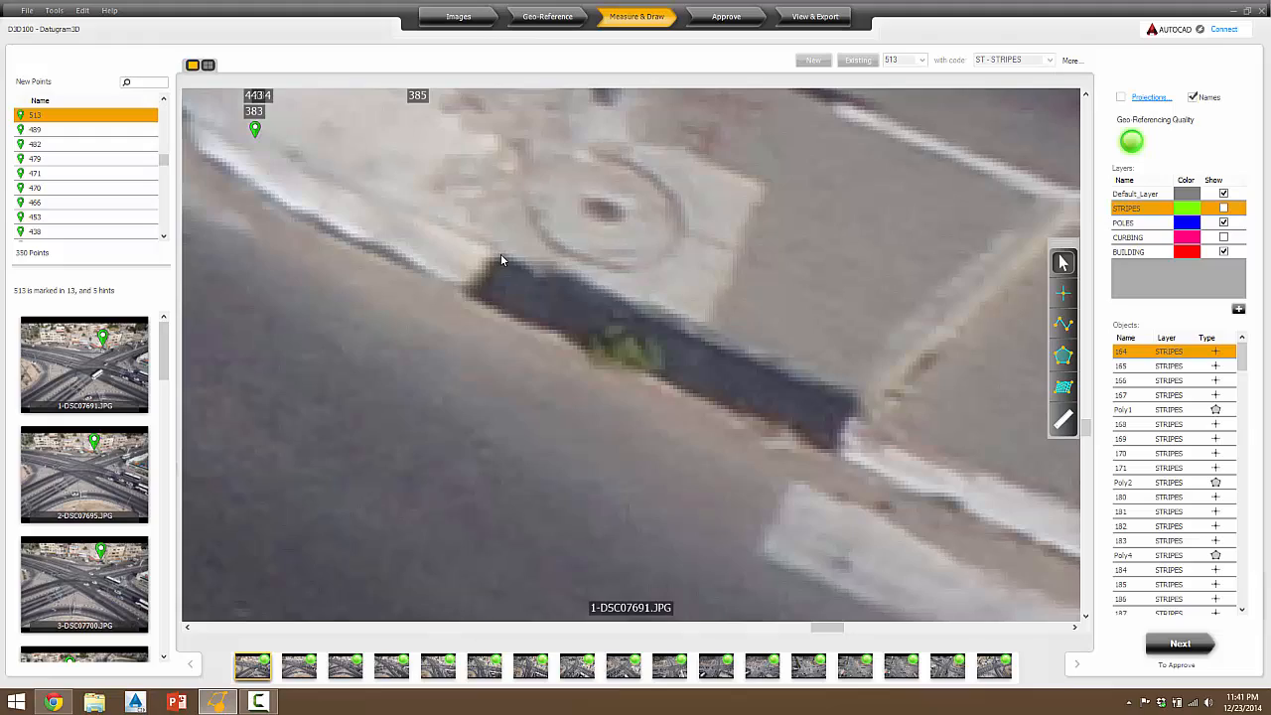
scroll(500, 256, down, 10)
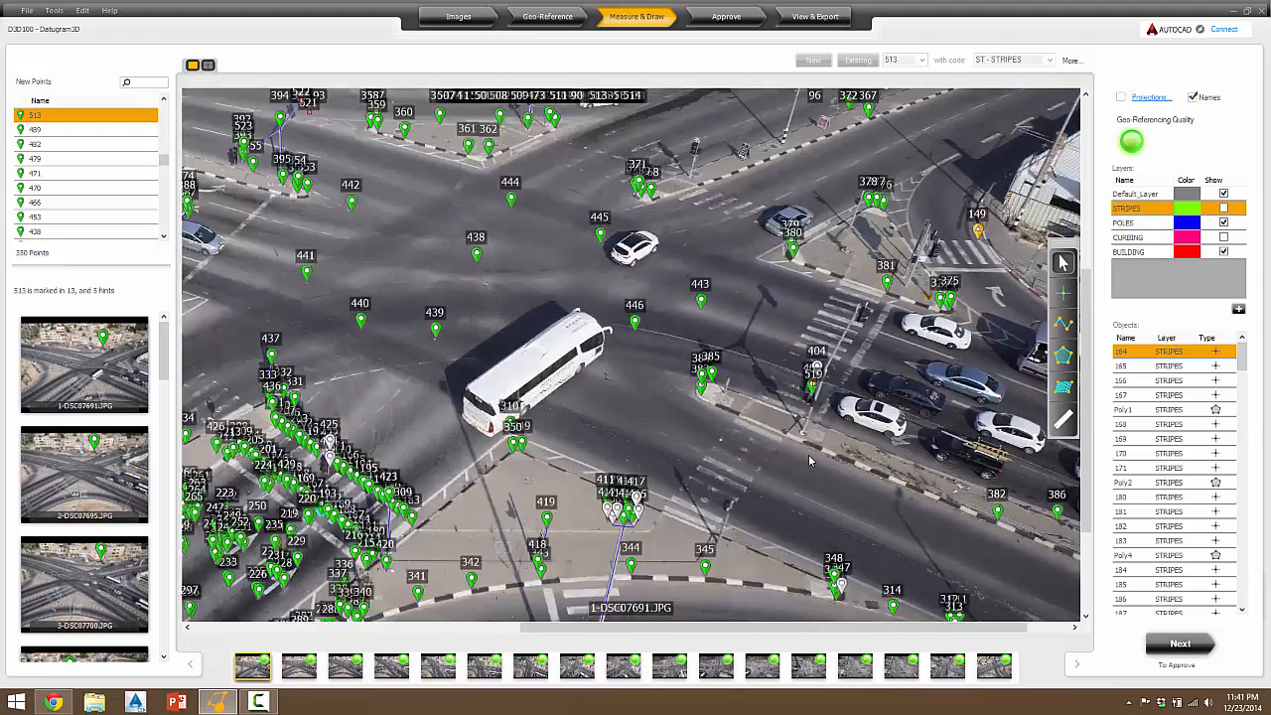
- Examine how point 523 joins the traffic light arm to the vertical line between points 392 and 393 in 1-DSC07691.JPG
scroll(491, 220, up, 8)
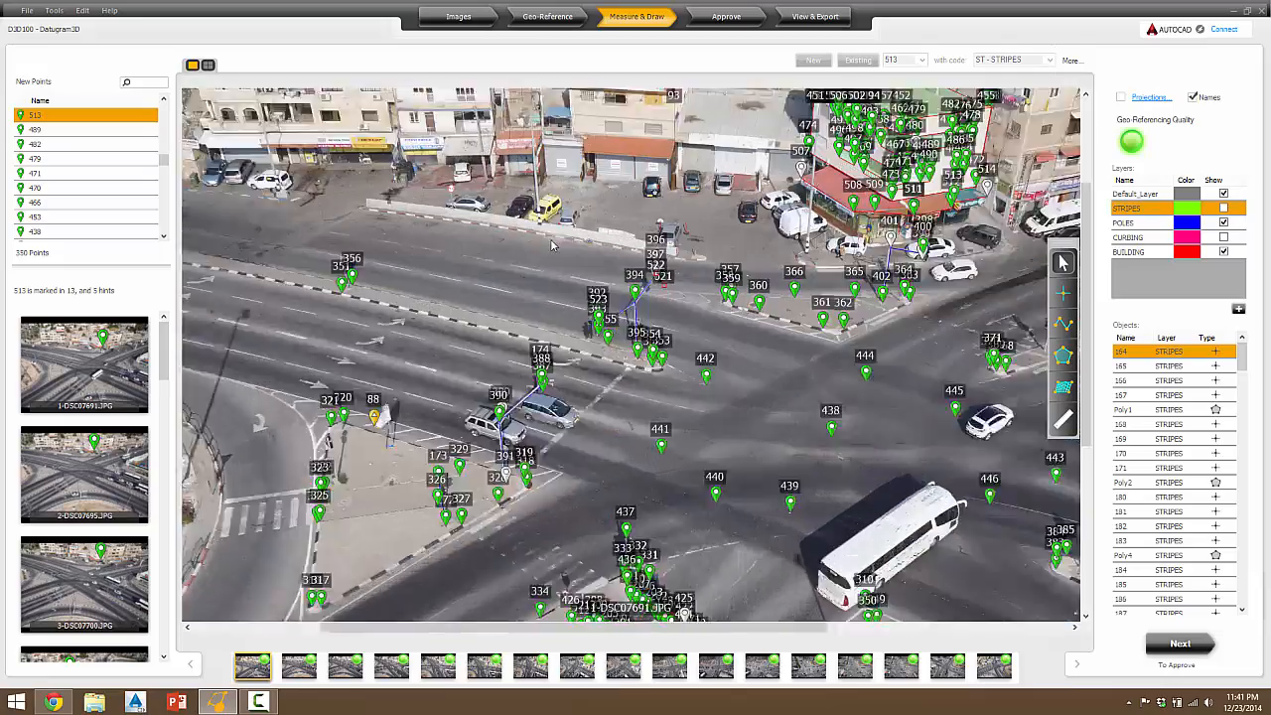
scroll(655, 349, up, 10)
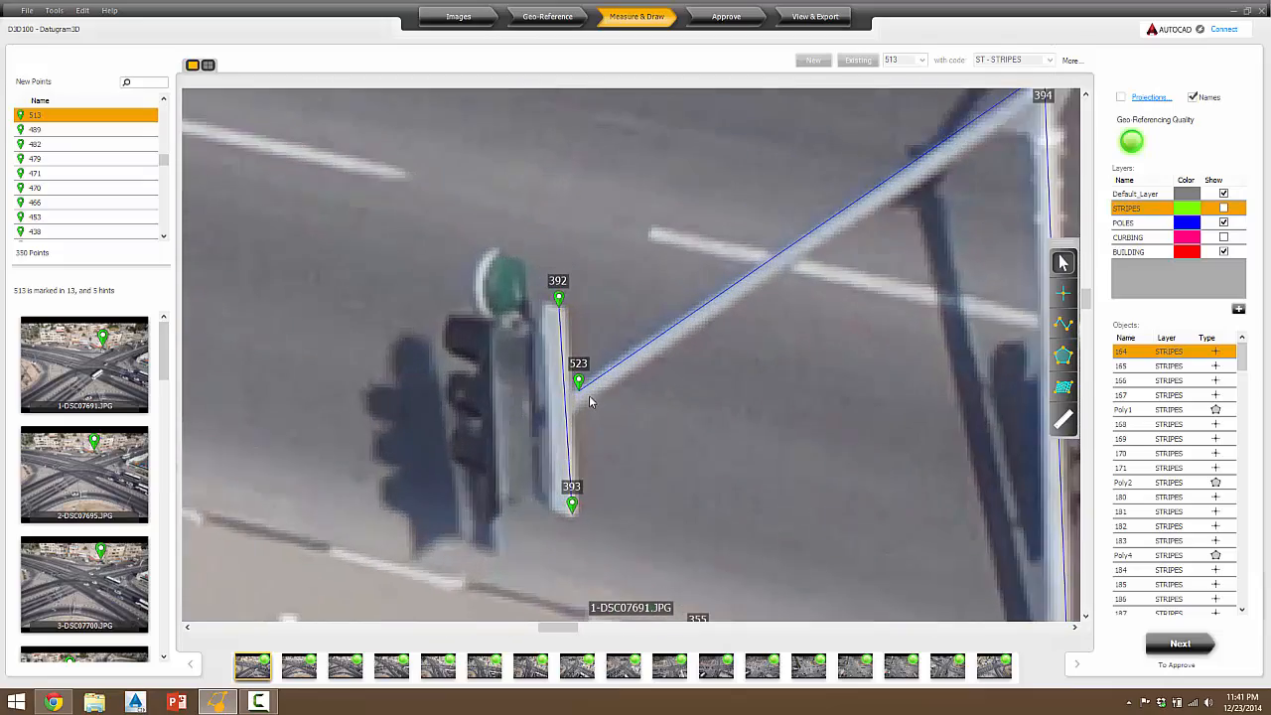
scroll(568, 395, up, 3)
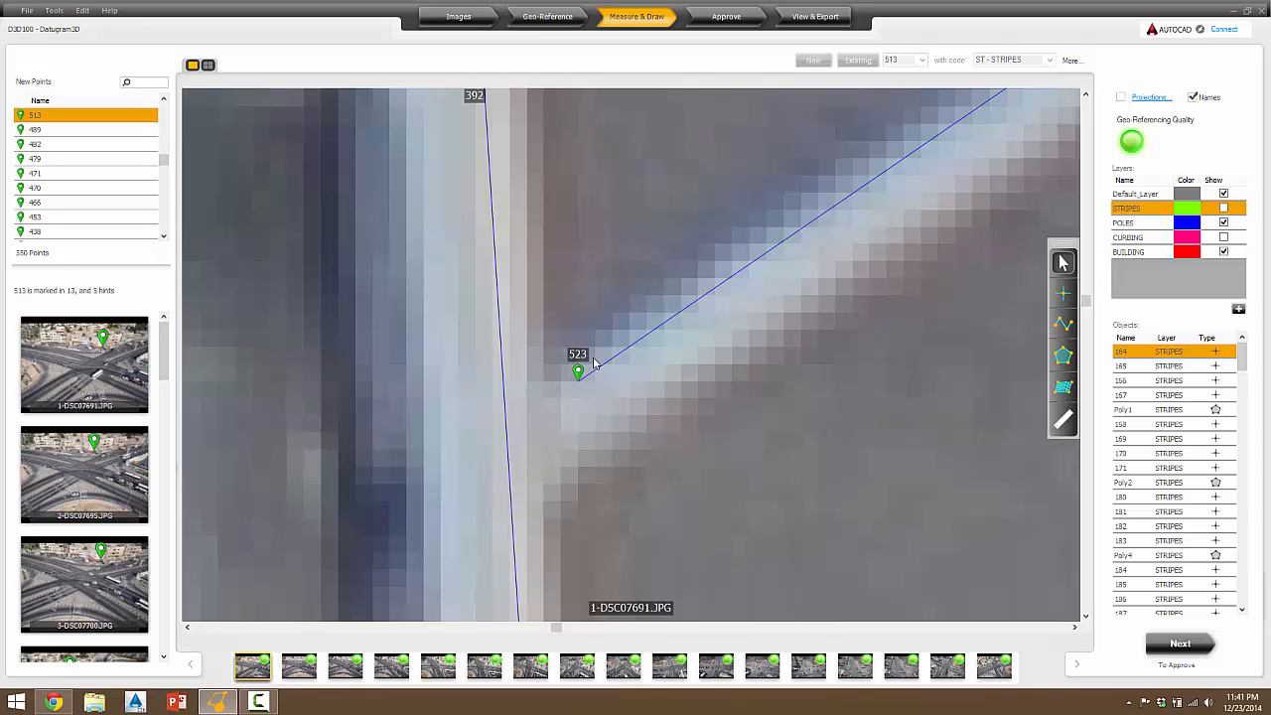
click(578, 370)
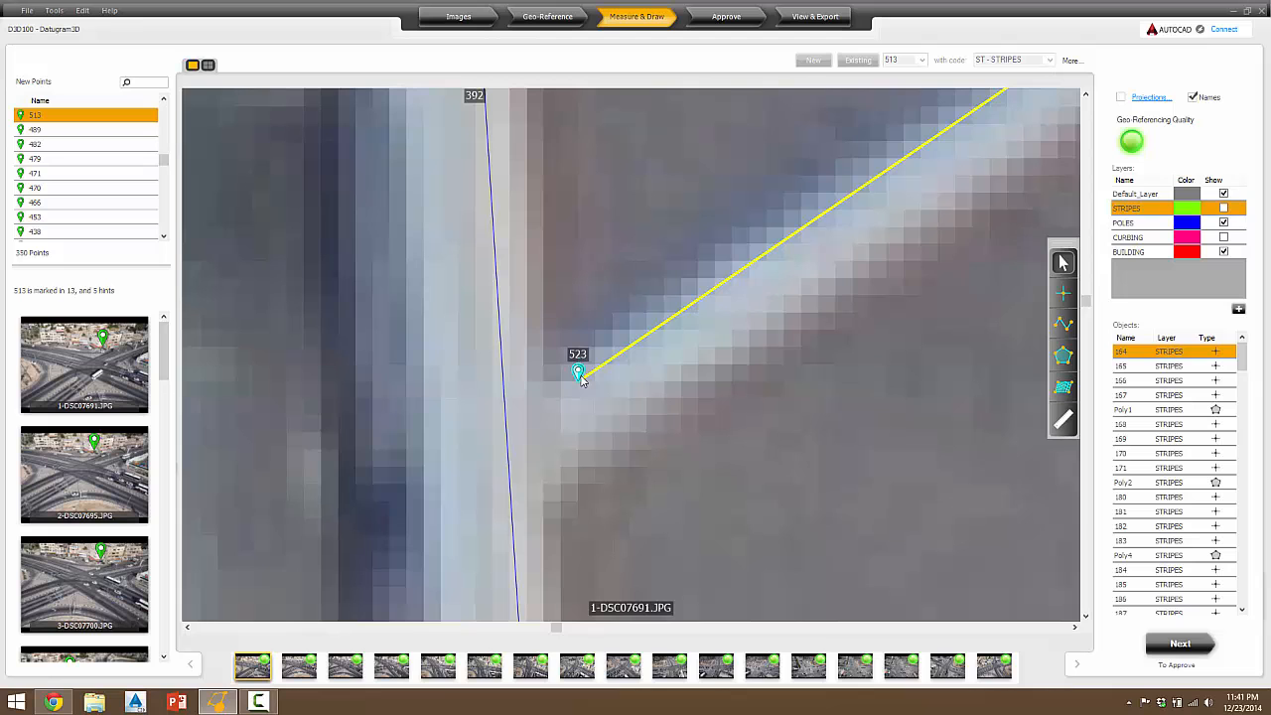
scroll(573, 405, down, 2)
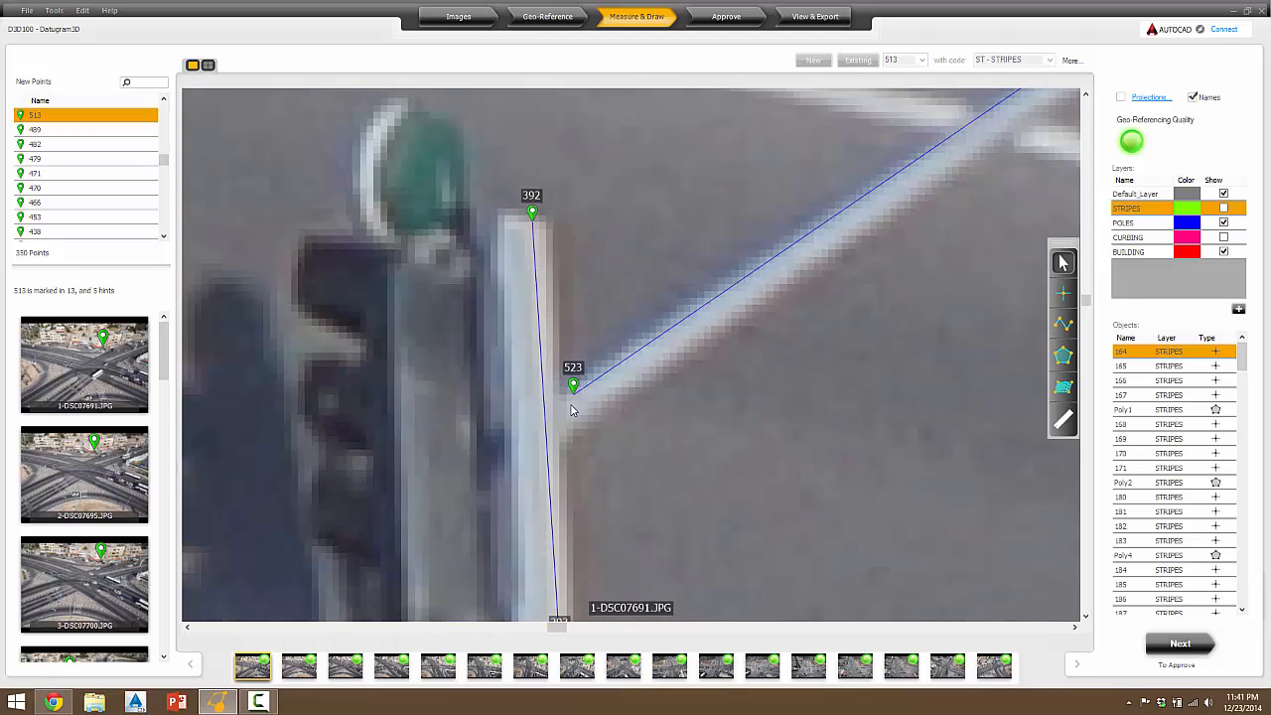
scroll(572, 409, down, 2)
scroll(572, 408, down, 4)
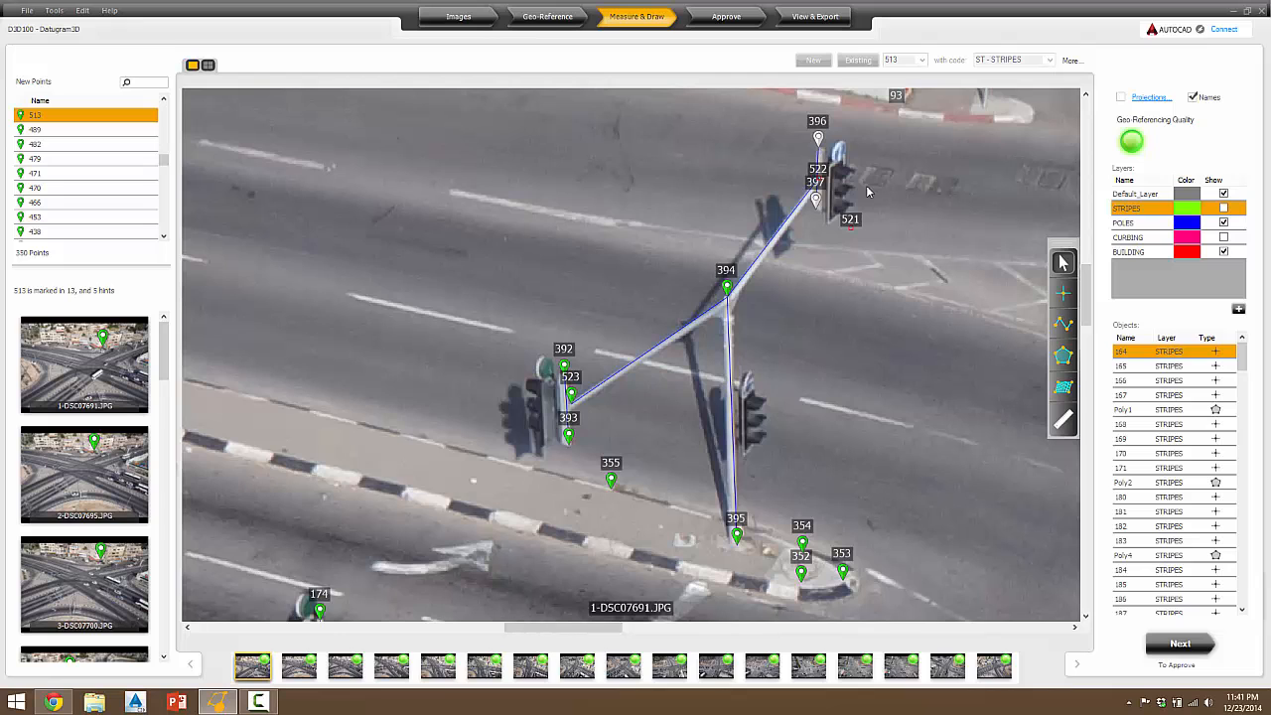
- Examine the traffic light head near points 396, 397 and 521 in 1-DSC07691.JPG
scroll(844, 201, up, 5)
scroll(840, 204, up, 2)
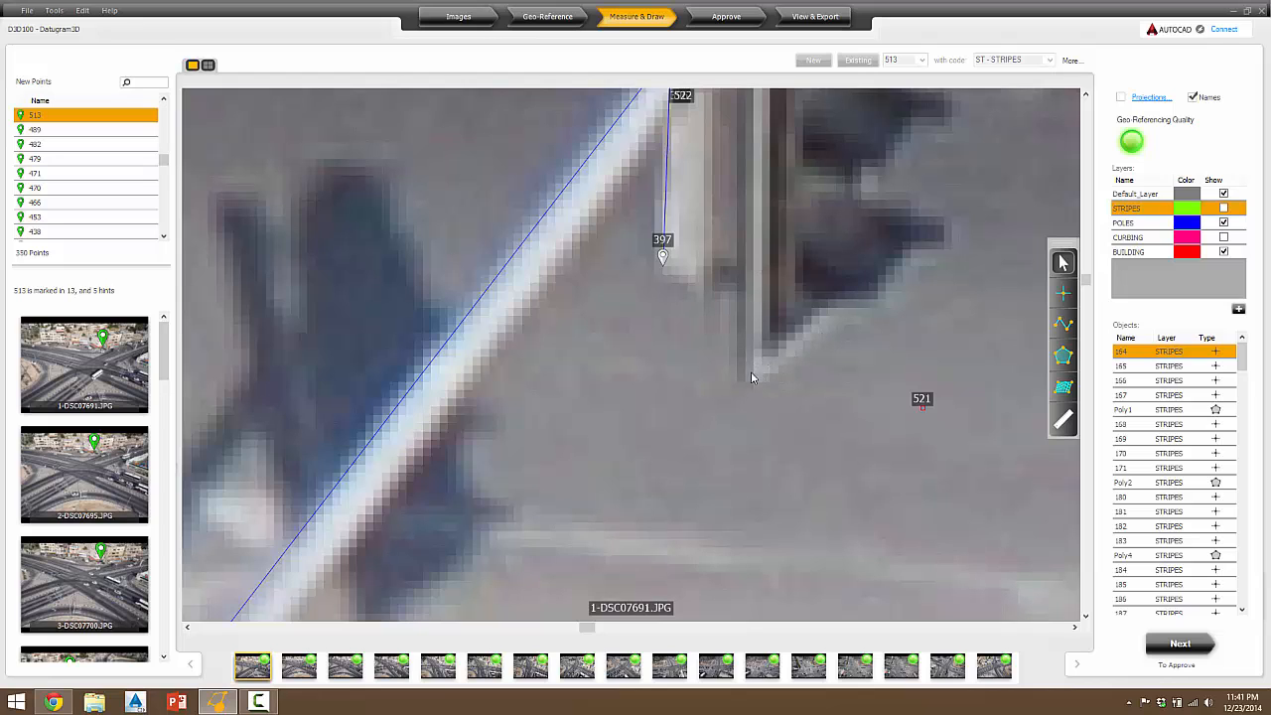
scroll(726, 358, down, 7)
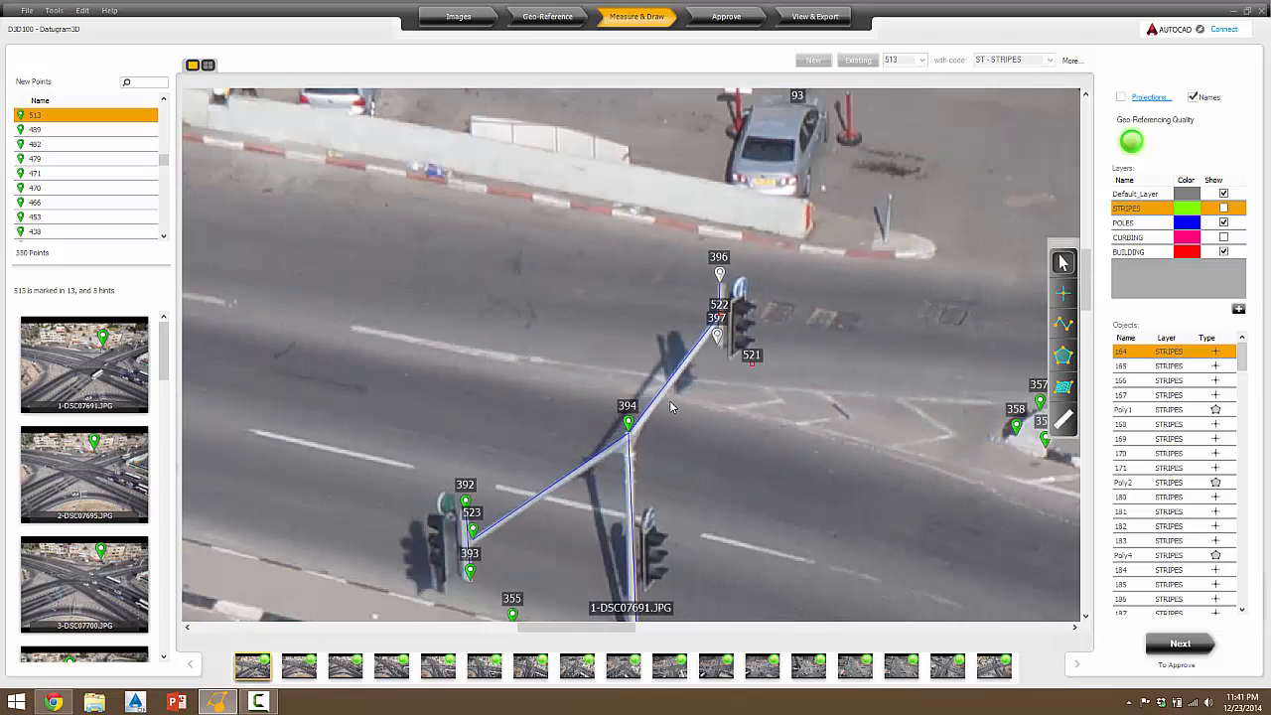
- Examine the building's roof outline and facade window polygons around points 451 to 506 in 1-DSC07691.JPG
scroll(672, 407, down, 3)
scroll(668, 458, down, 3)
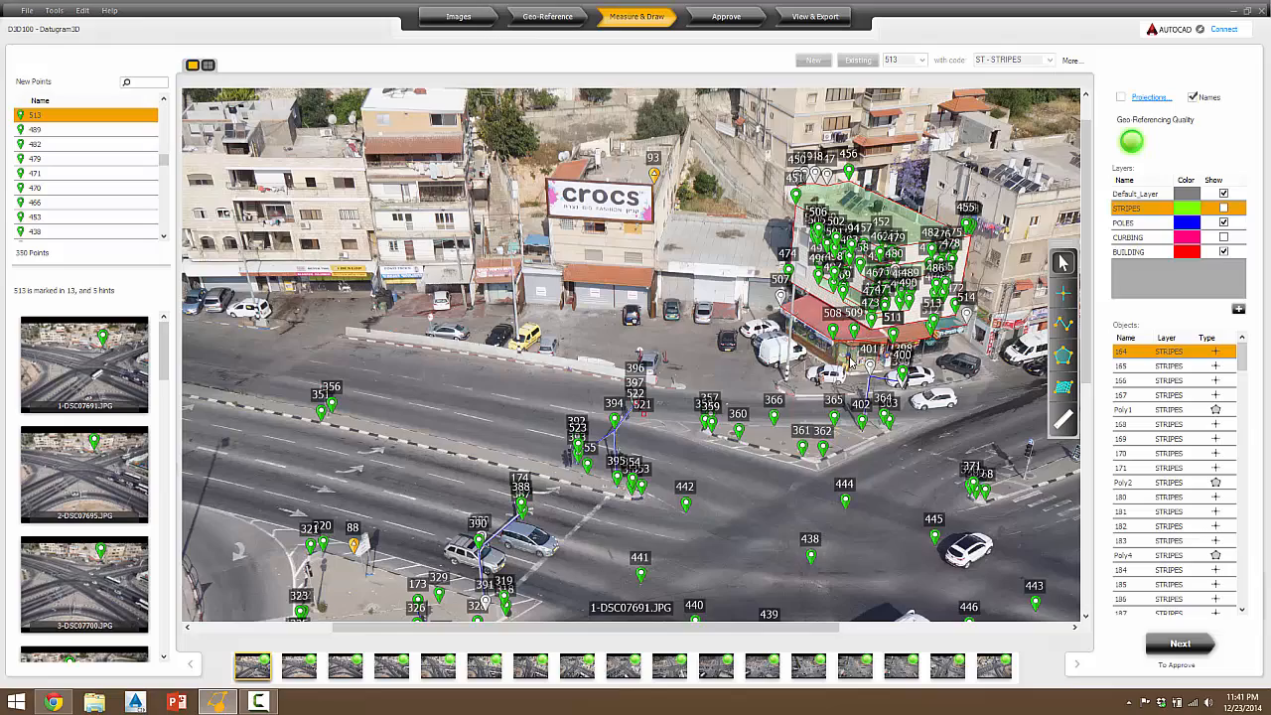
scroll(936, 261, up, 5)
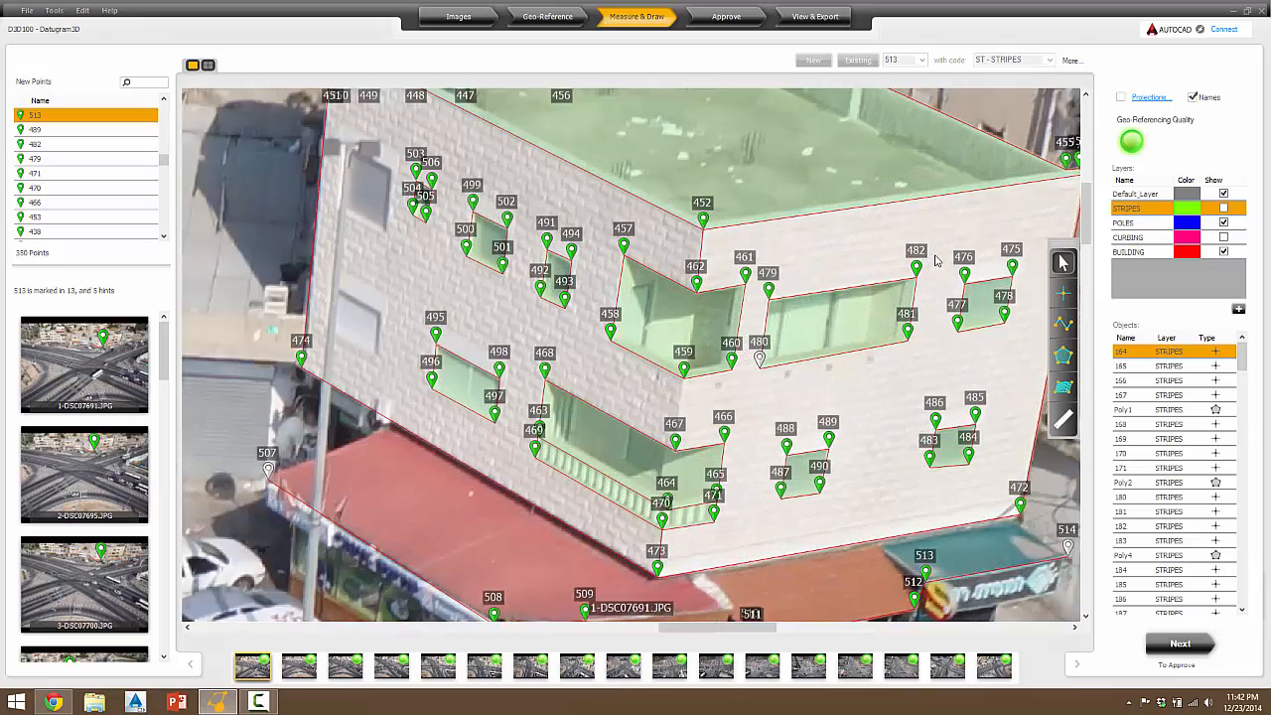
scroll(936, 260, up, 2)
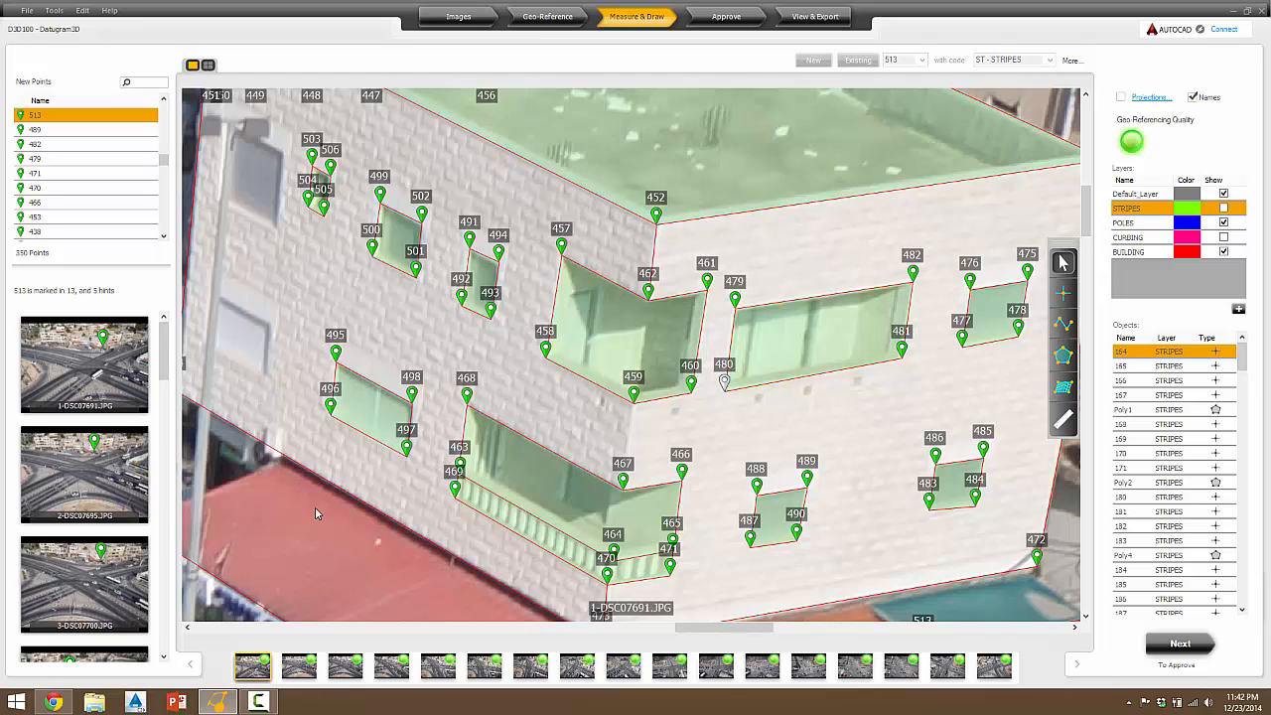
scroll(758, 469, down, 3)
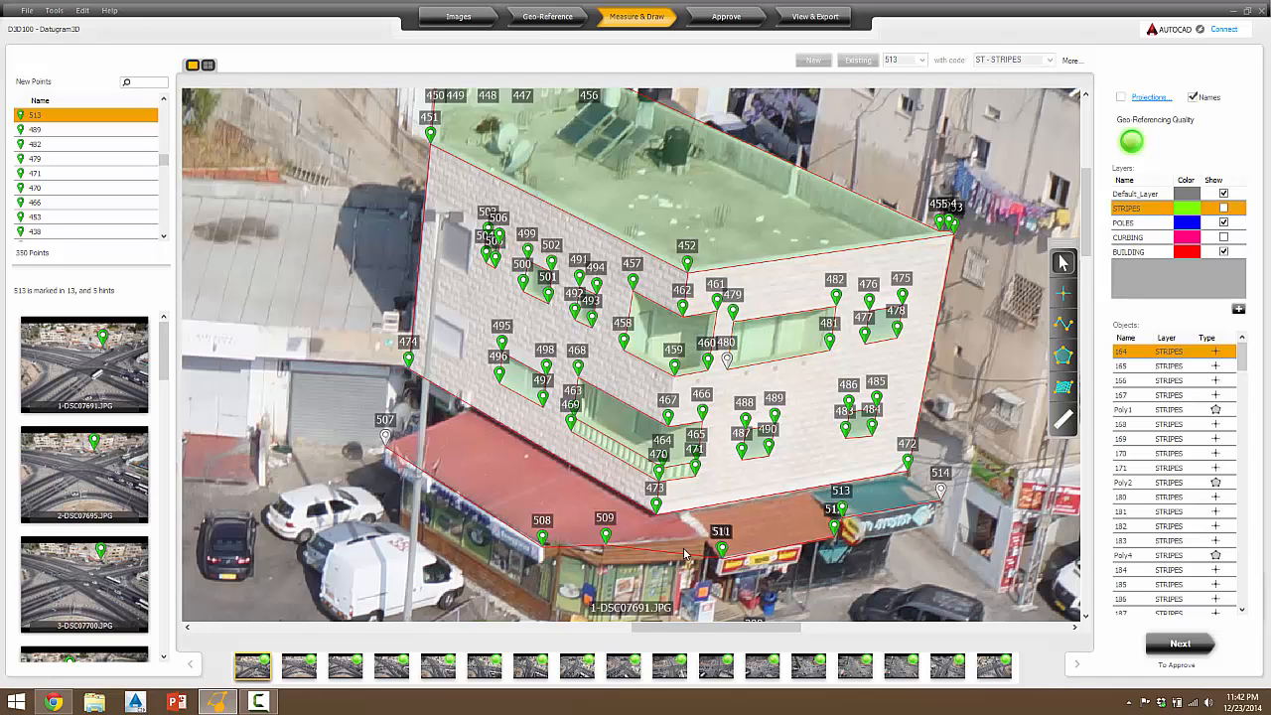
scroll(694, 536, down, 1)
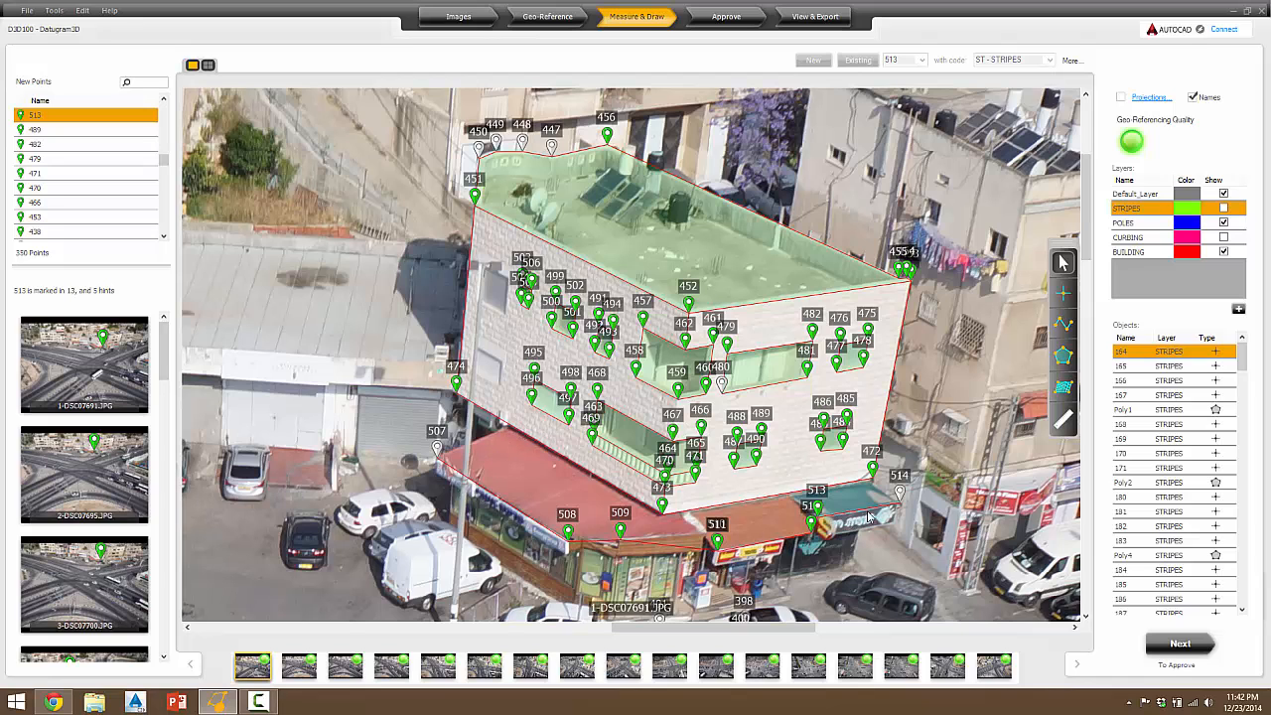
scroll(852, 485, down, 1)
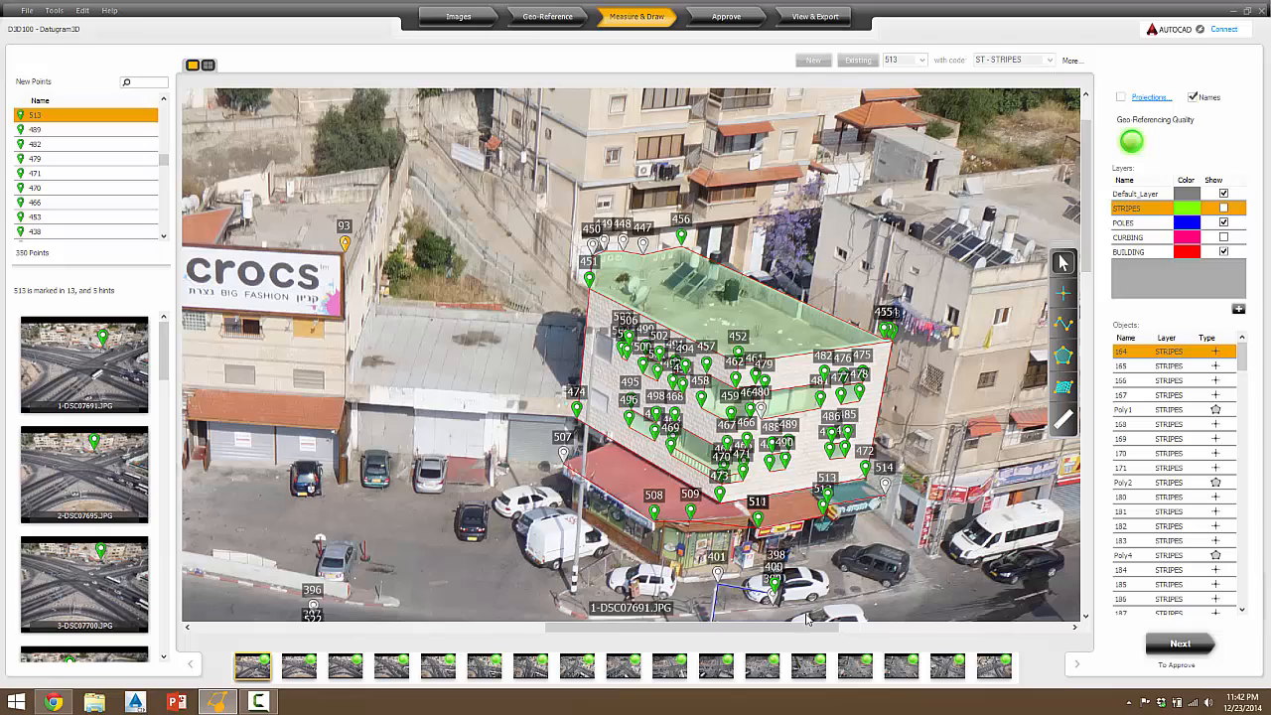
- Examine the shop awning's edge line through points 507, 508, 509 and 511, and activate the point marking tool
scroll(639, 593, up, 2)
scroll(719, 573, up, 2)
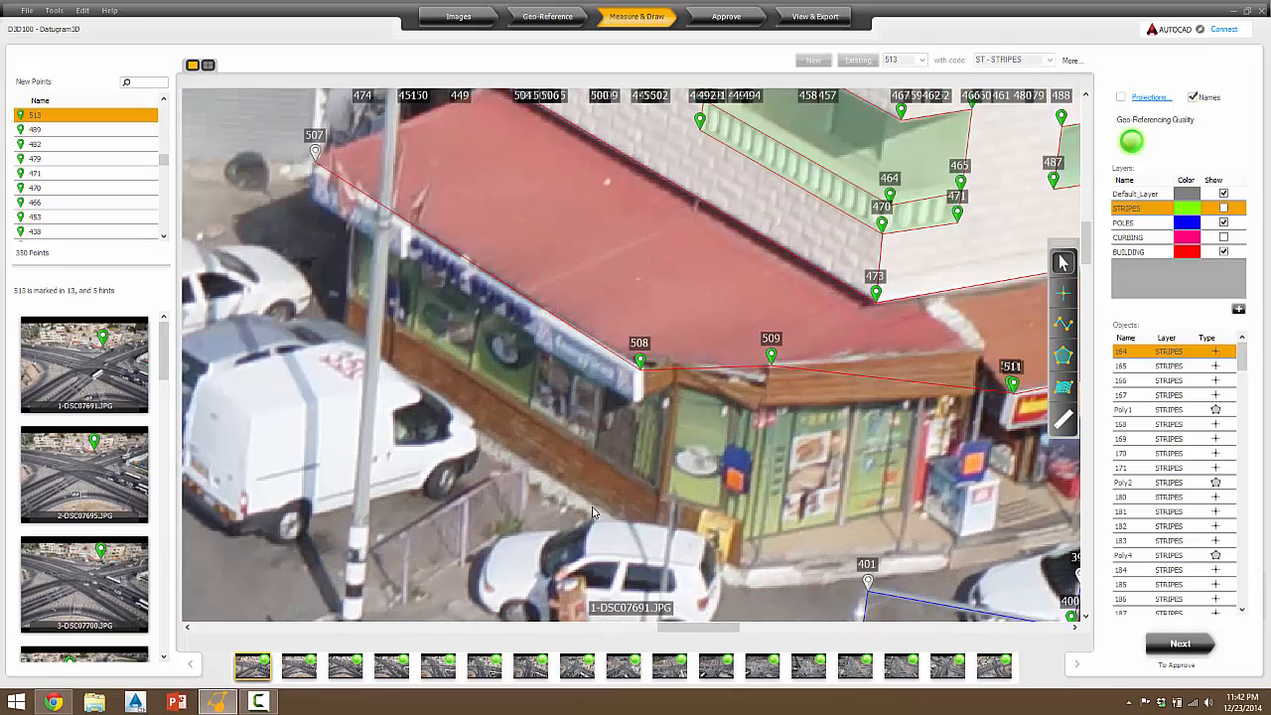
scroll(596, 512, down, 1)
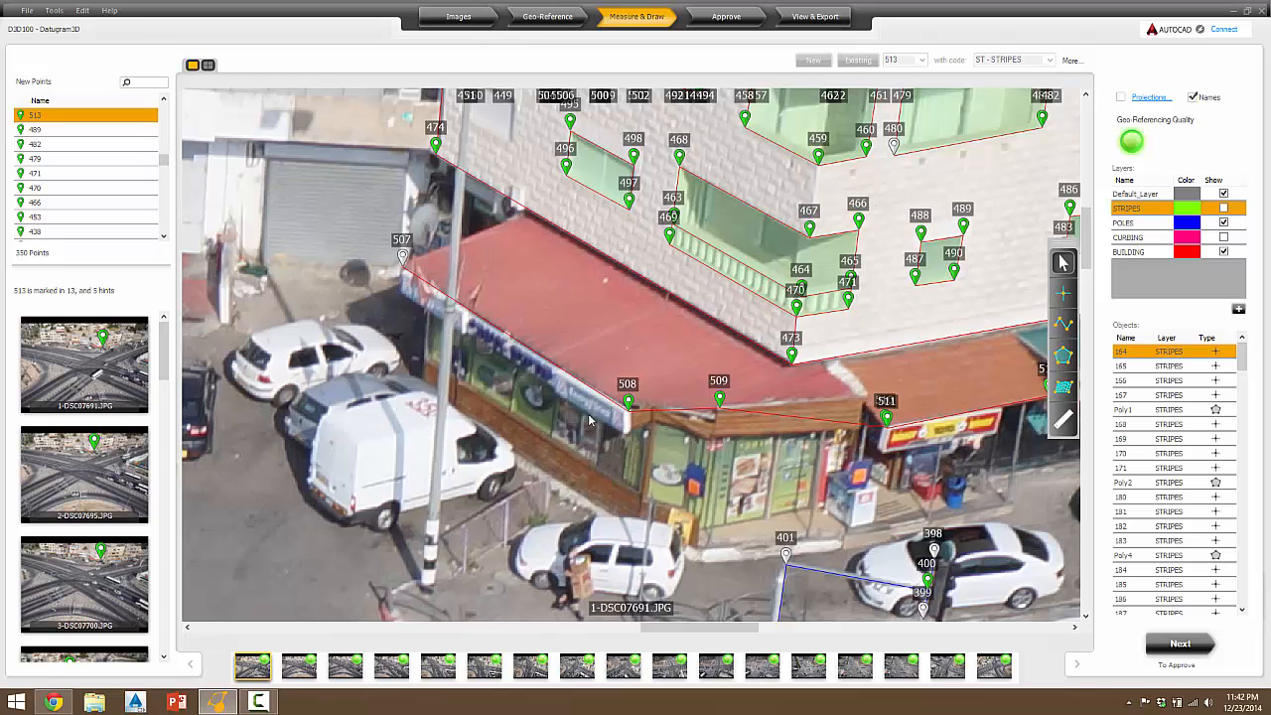
click(1063, 293)
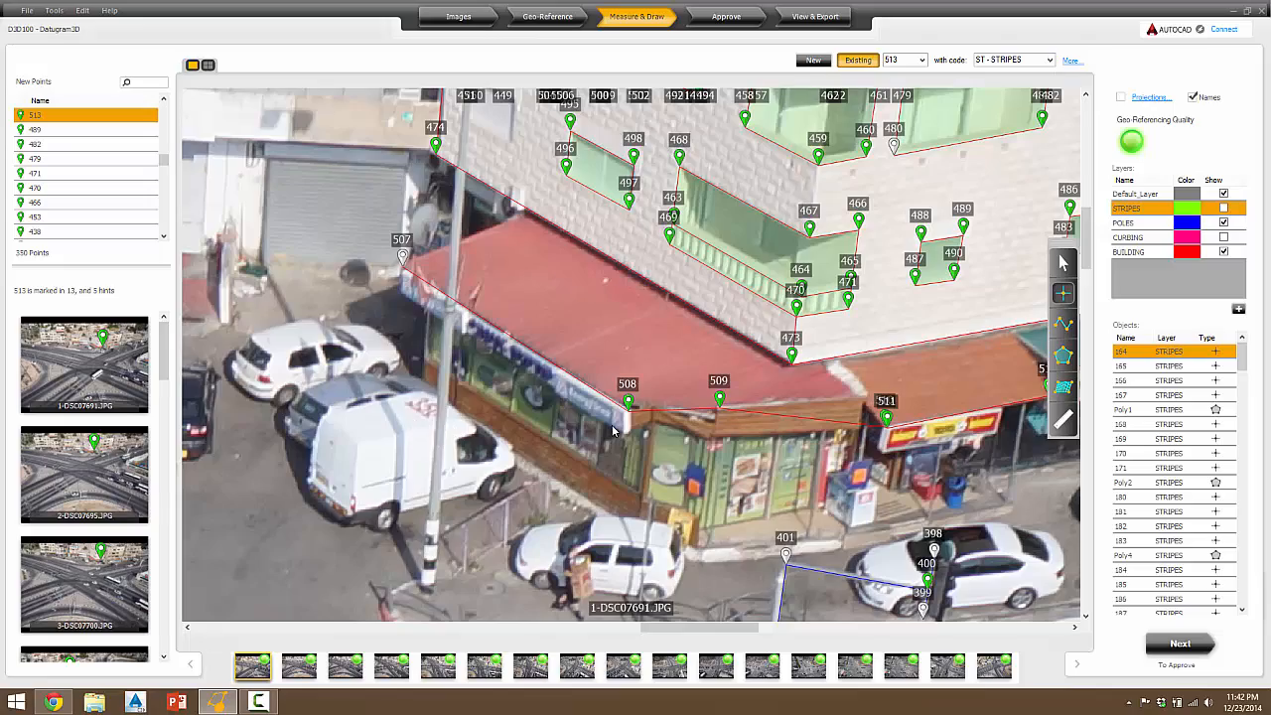
- Examine the crosswalk stripe corner points around 164 to 169 and their surroundings in the intersection in 1-DSC07691.JPG
scroll(613, 430, down, 6)
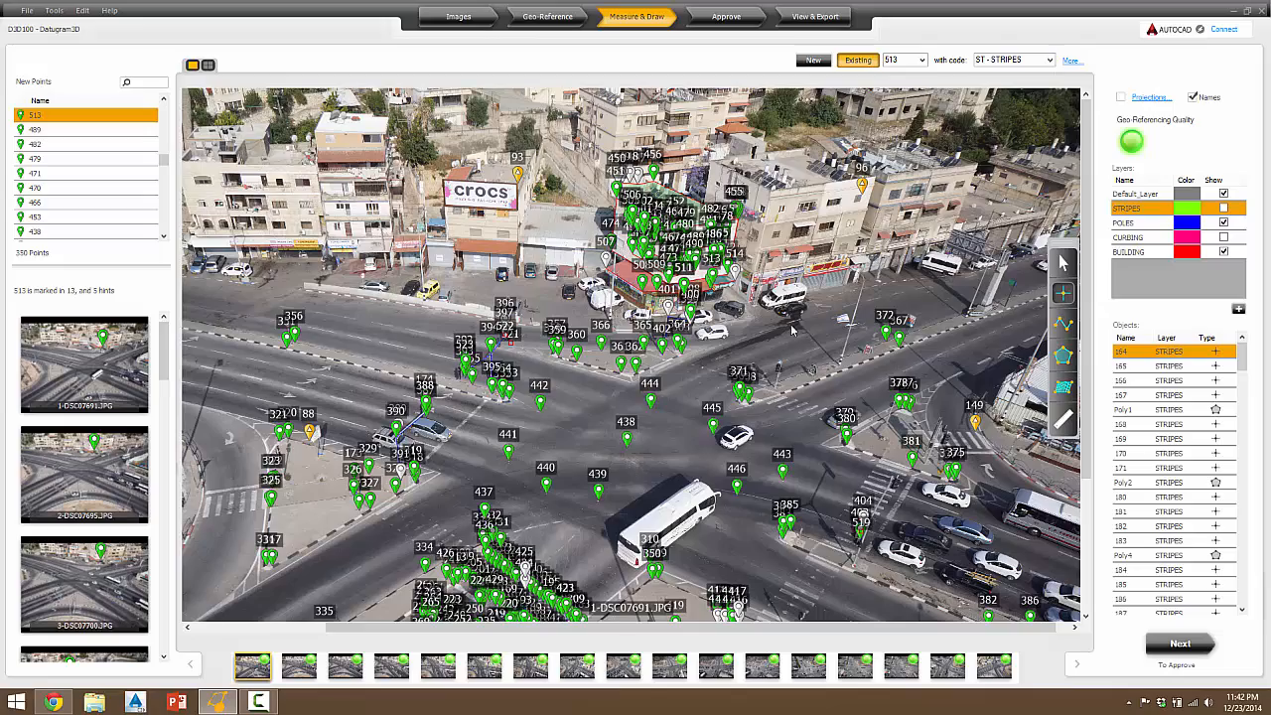
scroll(496, 369, down, 1)
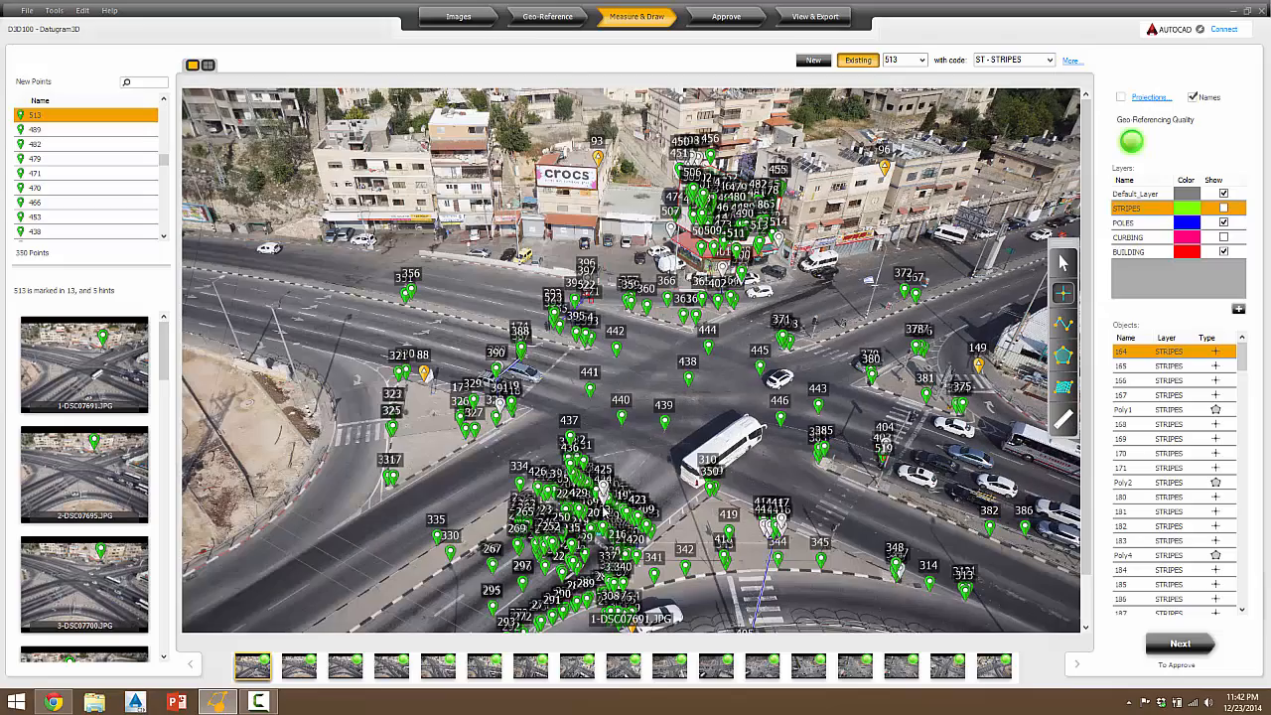
scroll(604, 536, up, 10)
scroll(601, 551, up, 5)
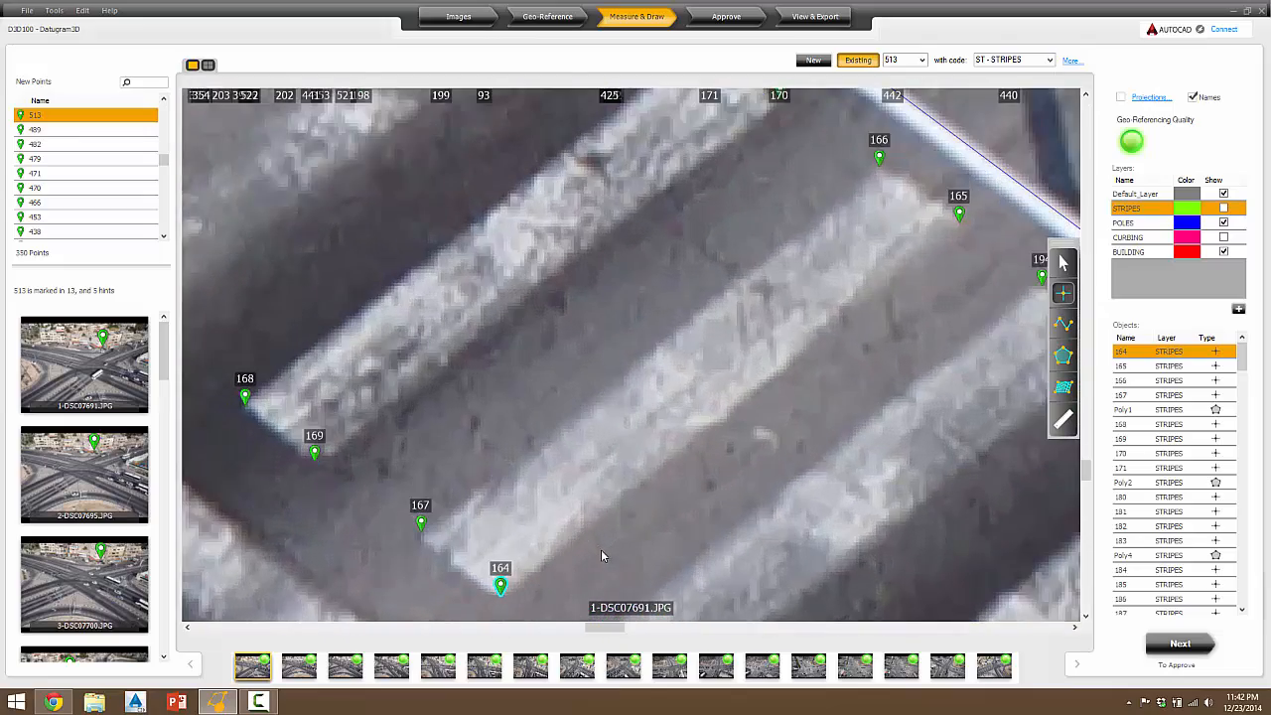
scroll(633, 233, down, 7)
scroll(641, 221, down, 2)
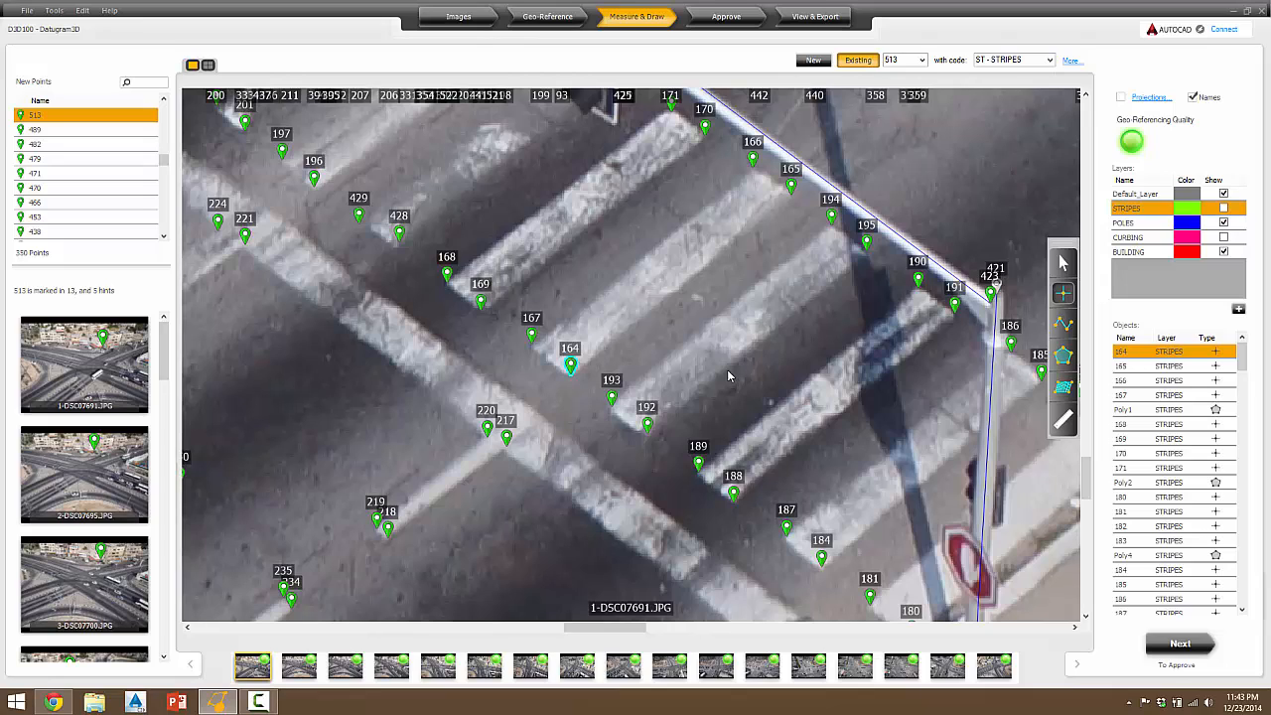
scroll(663, 373, down, 3)
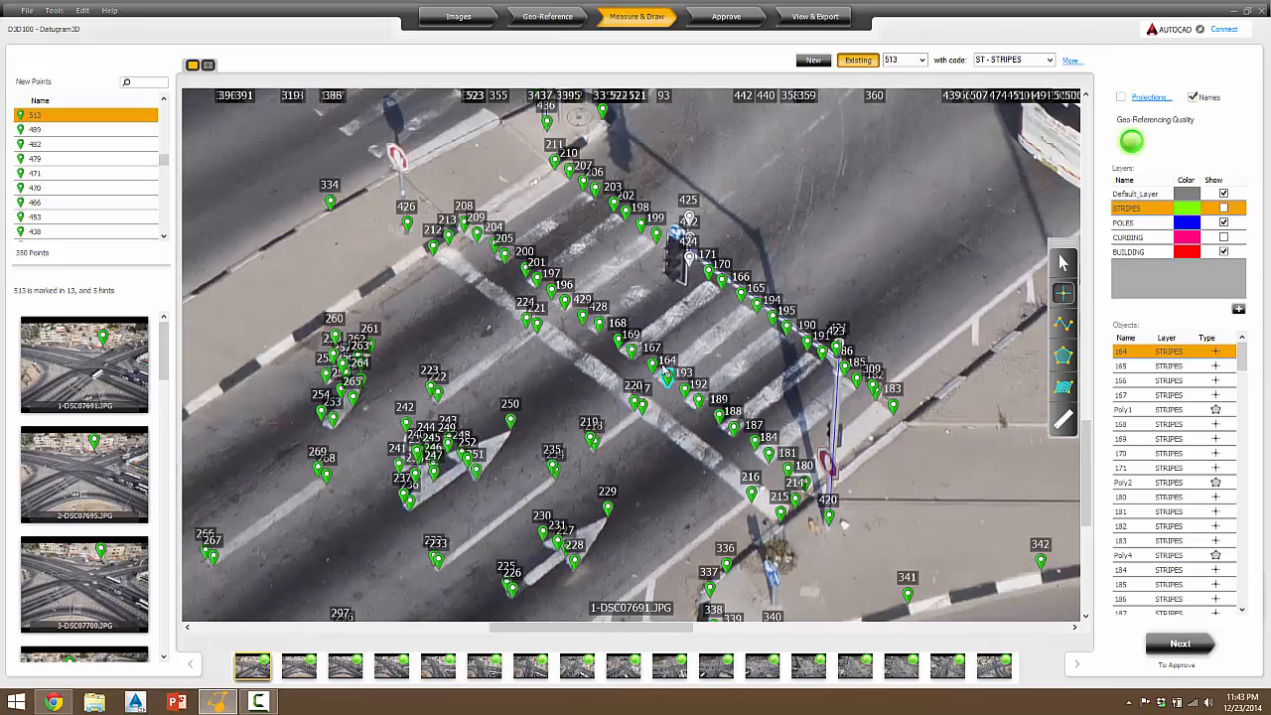
scroll(631, 384, up, 3)
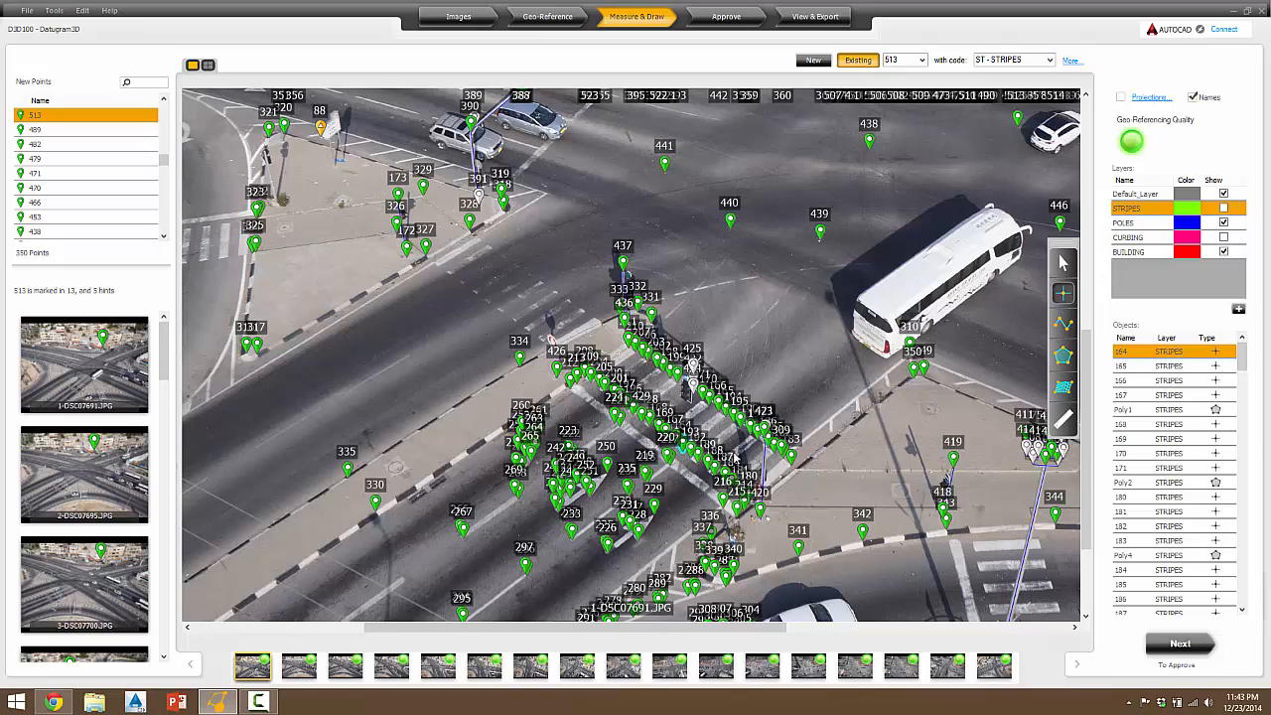
scroll(581, 371, down, 3)
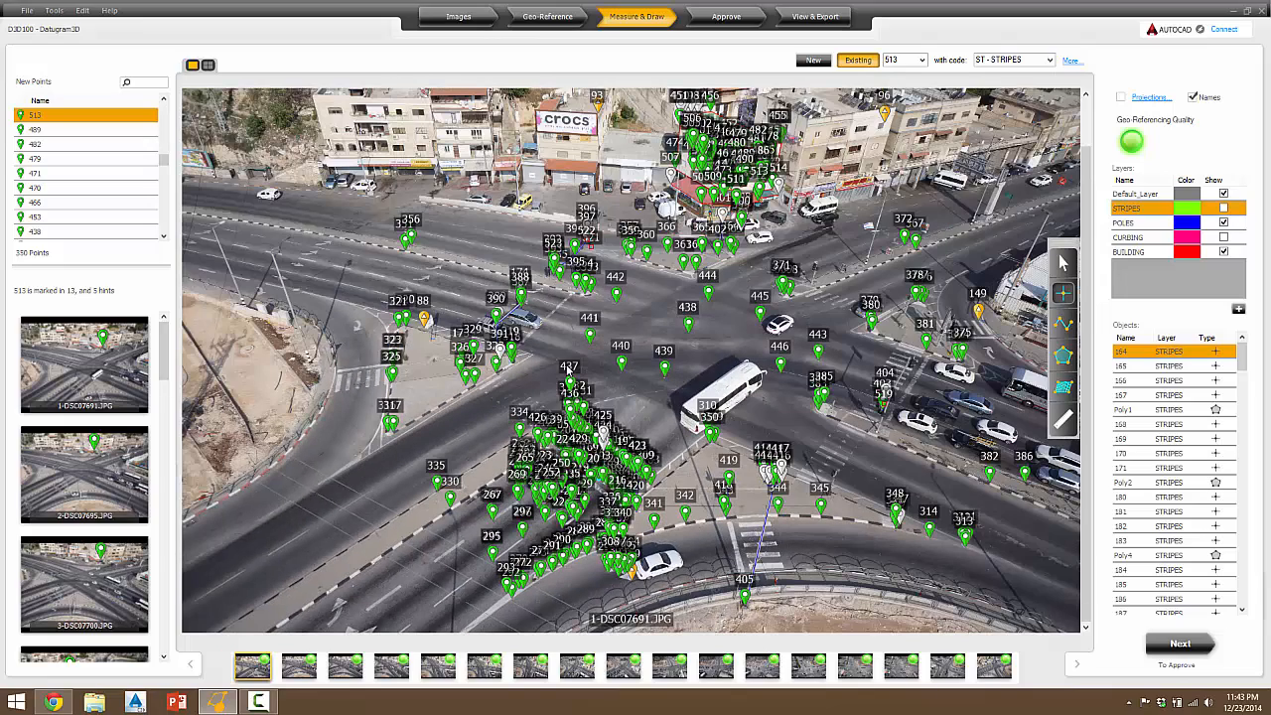